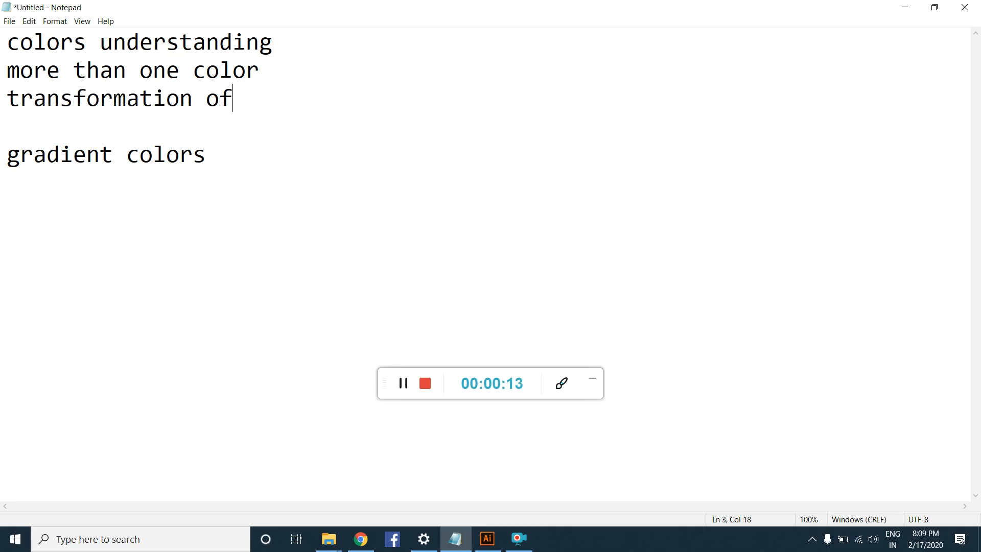
# Step: Complete the third line as "transformation of one color to another color" and add the line "more than one color" below it
pyautogui.write('one color to ')
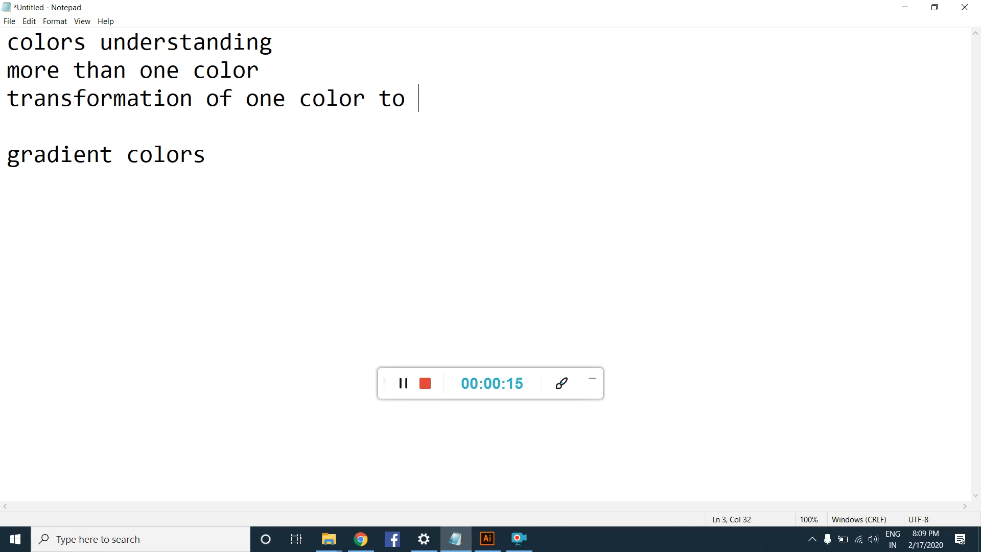
pyautogui.write('another color')
pyautogui.press('Return')
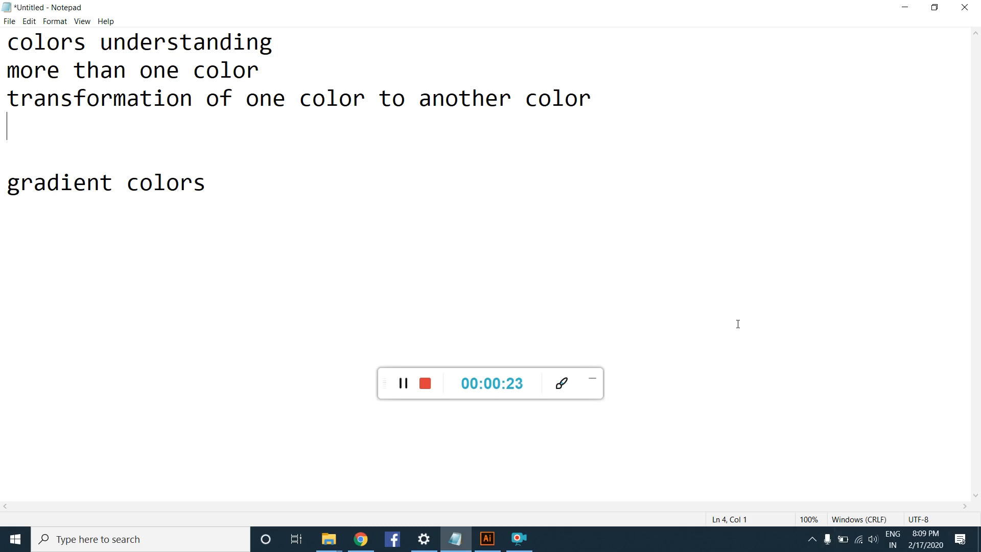
pyautogui.write('more than one color')
pyautogui.press('Return')
# Step: Add the note lines "stoppers" and "stoppers help you choose the position of the color"
pyautogui.write('stoppers')
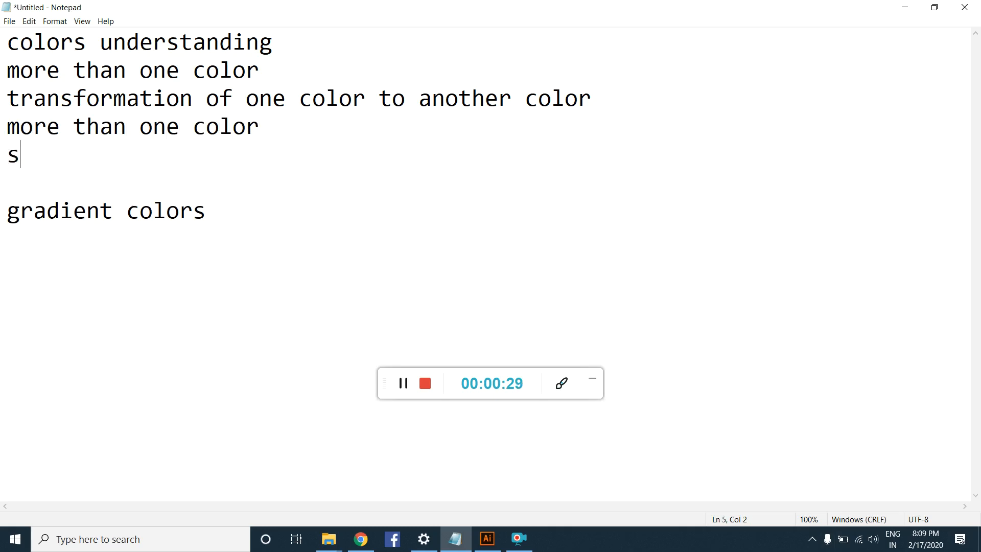
pyautogui.press('Return')
pyautogui.write('stop')
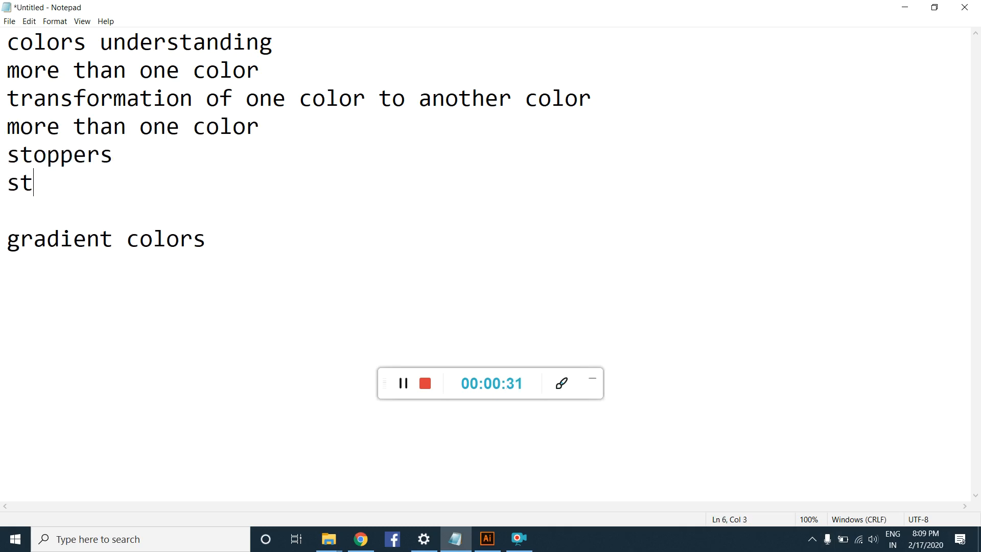
pyautogui.write('pers h')
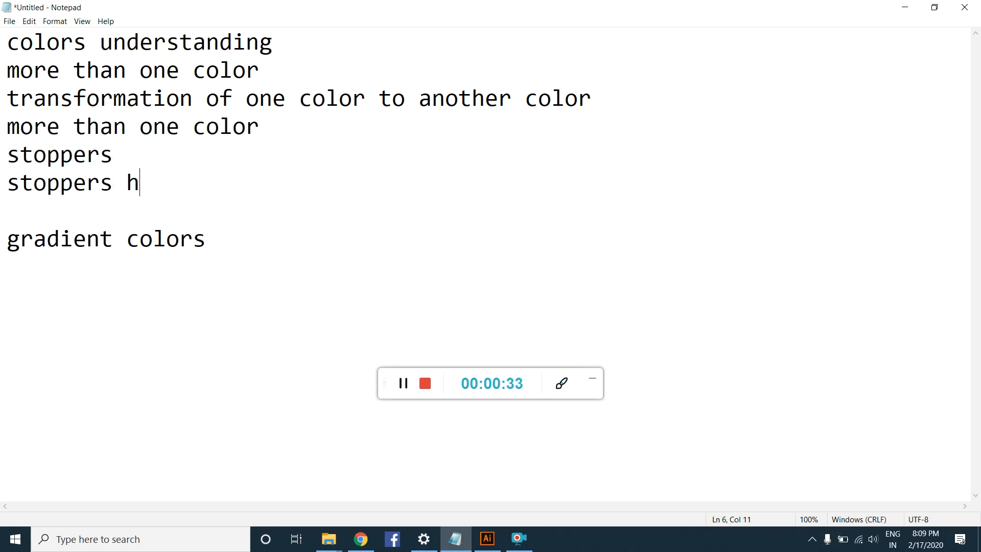
pyautogui.write('elp you ch')
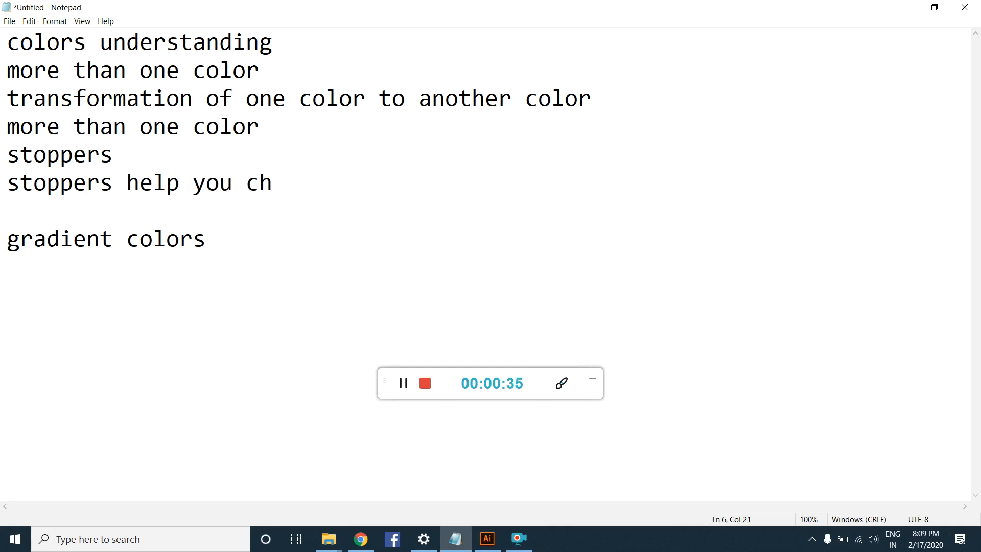
pyautogui.write('oose the pos')
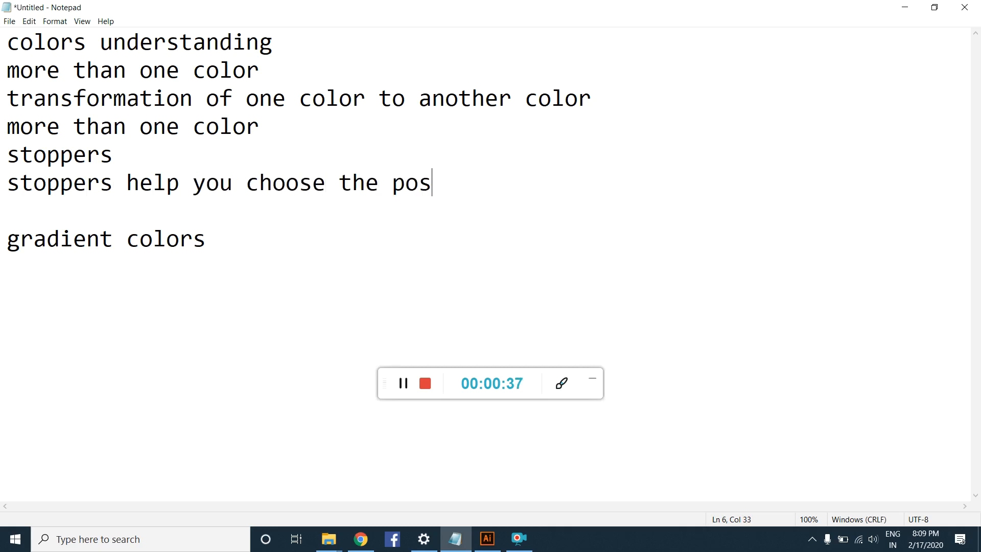
pyautogui.write('ition of the color')
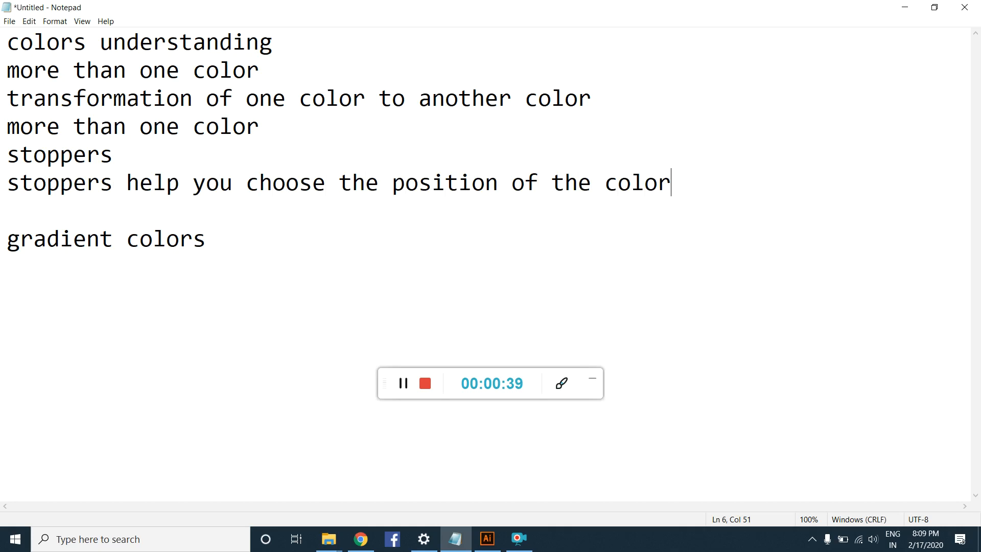
# Step: Add two more note lines reading "add color" and "delete color"
pyautogui.press('Return')
pyautogui.write('add color')
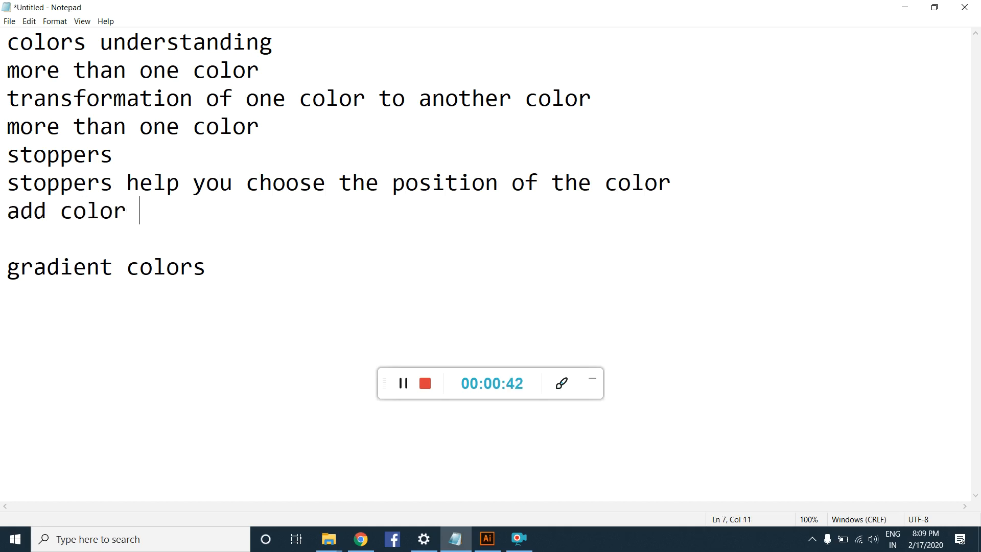
pyautogui.press('Return')
pyautogui.write('delete color')
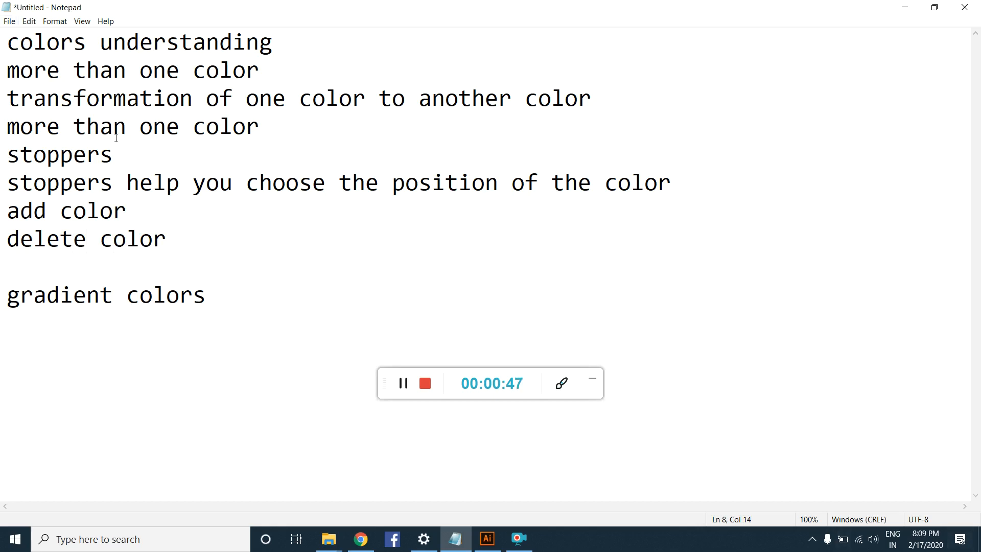
# Step: Append "- gradients" to the second line, "more than one color"
pyautogui.moveTo(10, 71); pyautogui.dragTo(371, 71)
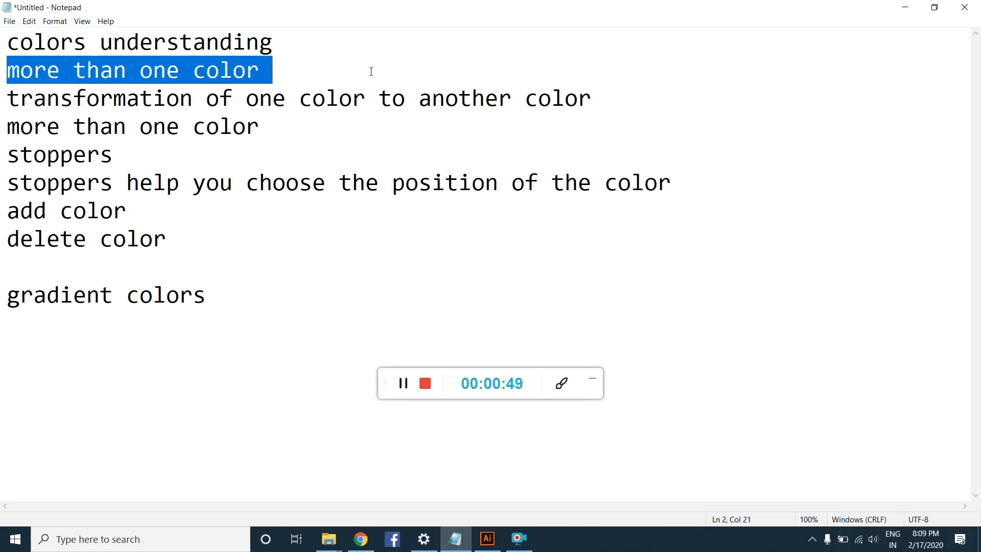
pyautogui.click(333, 71)
pyautogui.write('- gradients')
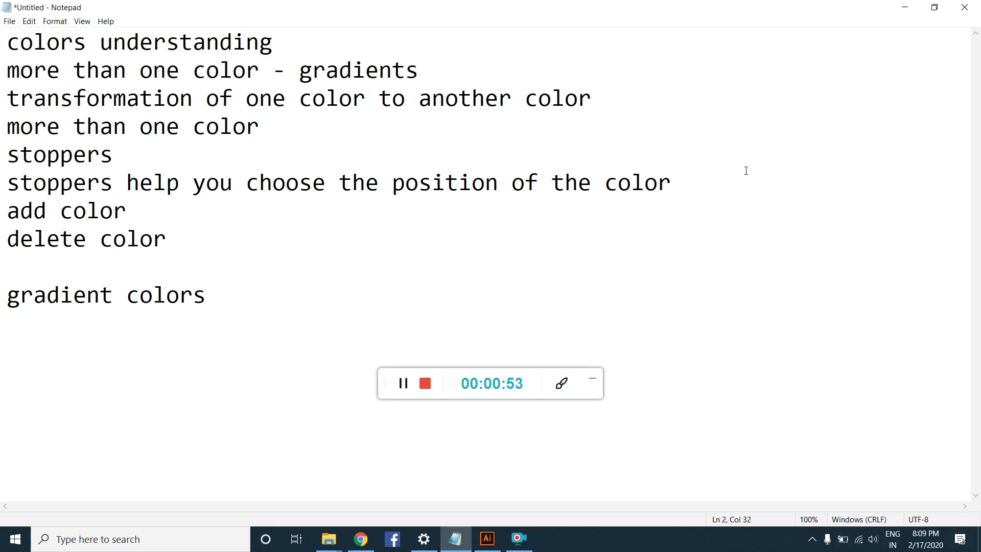
# Step: Highlight in turn the notes on stoppers, choosing the color's position, adding a color and deleting a color
pyautogui.moveTo(12, 160); pyautogui.dragTo(113, 162)
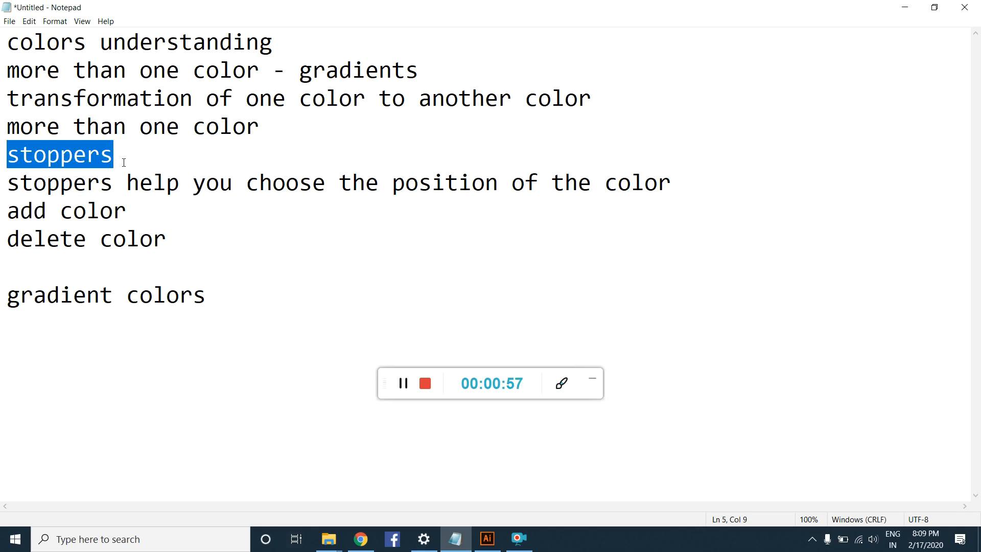
pyautogui.moveTo(247, 184); pyautogui.dragTo(666, 190)
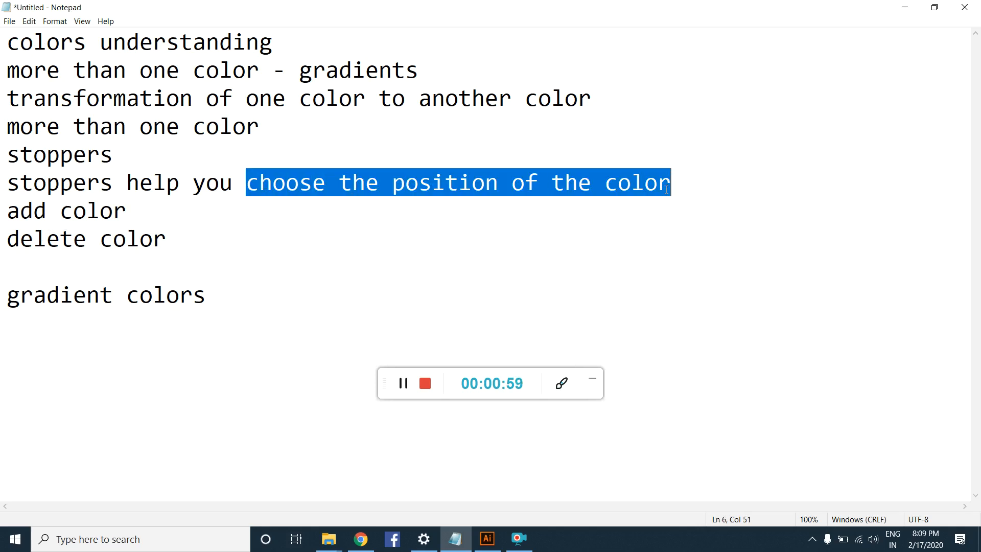
pyautogui.moveTo(14, 210); pyautogui.dragTo(121, 213)
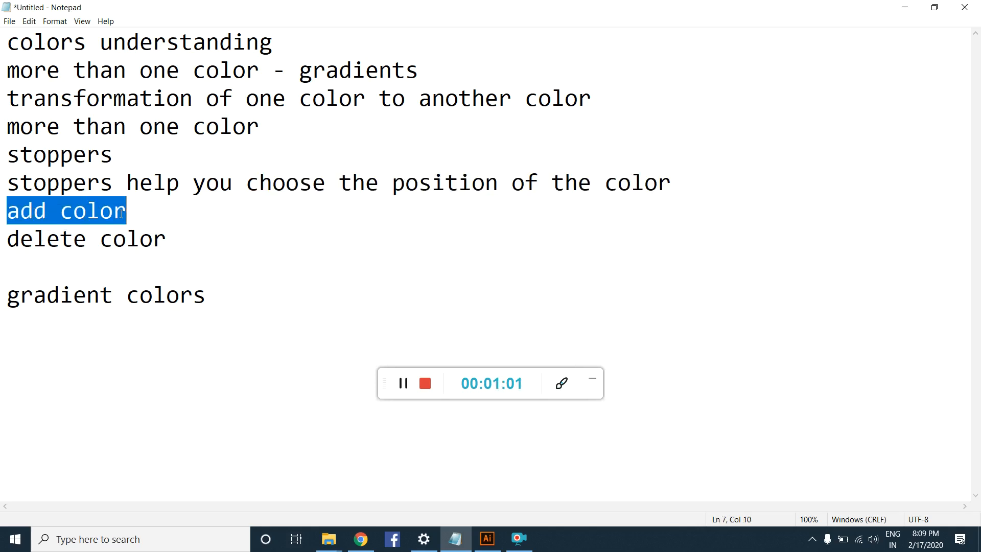
pyautogui.moveTo(2, 240); pyautogui.dragTo(165, 250)
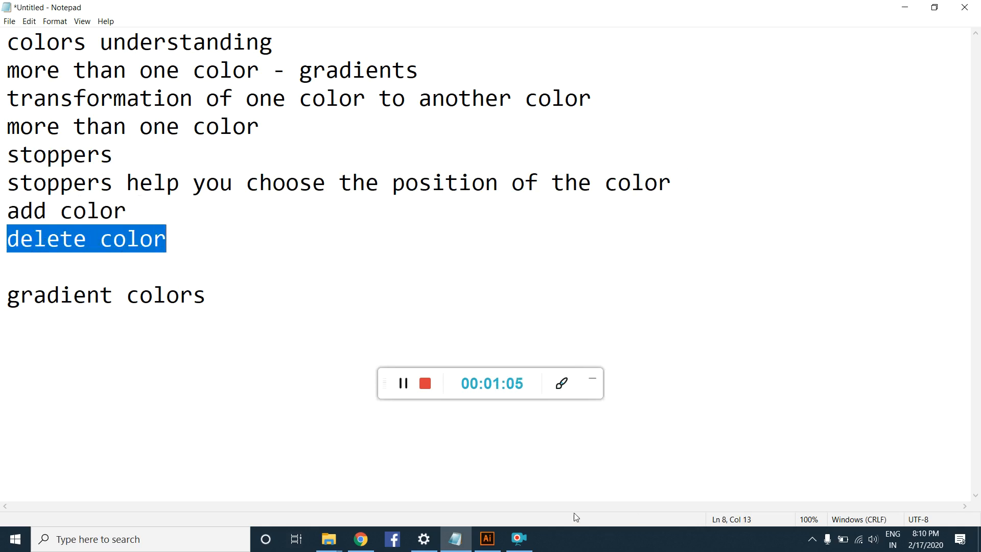
# Step: Switch to Adobe Illustrator, collapse the floating swatches and fit the artboard in the window
pyautogui.click(487, 539)
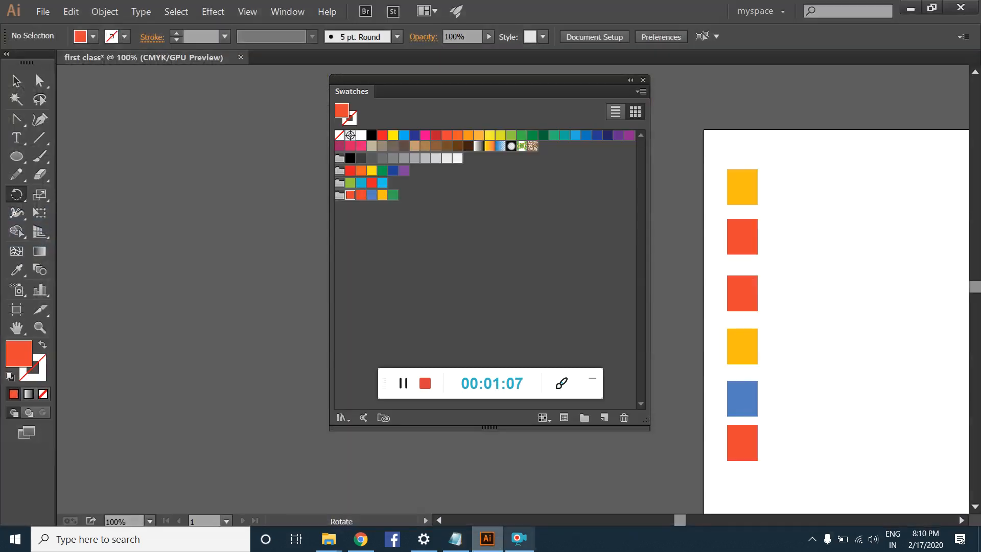
pyautogui.click(630, 80)
pyautogui.hotkey('ctrl', '0')
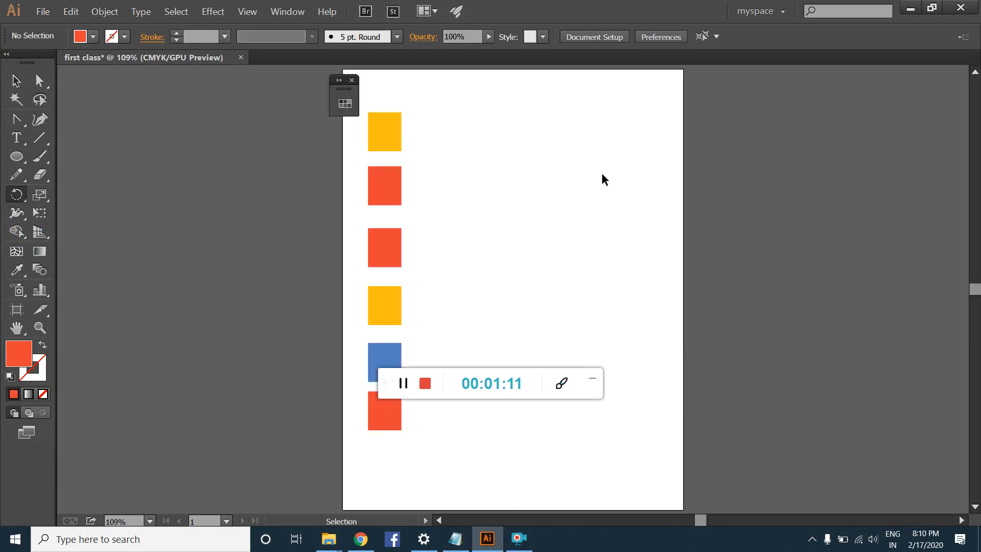
# Step: Draw a large red-orange square in the empty area to the right of the column of small swatches
pyautogui.click(17, 156)
pyautogui.click(40, 156)
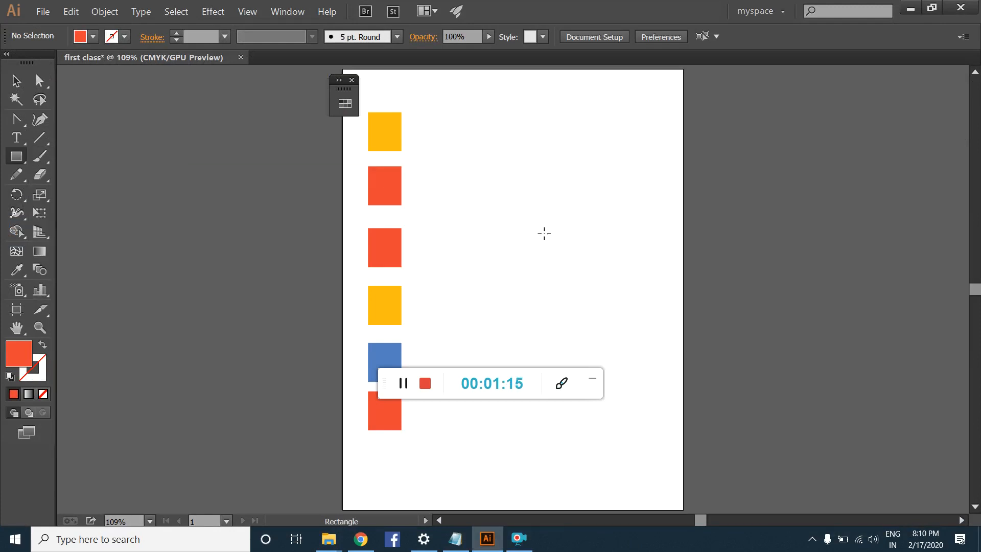
pyautogui.moveTo(547, 247); pyautogui.dragTo(631, 330)
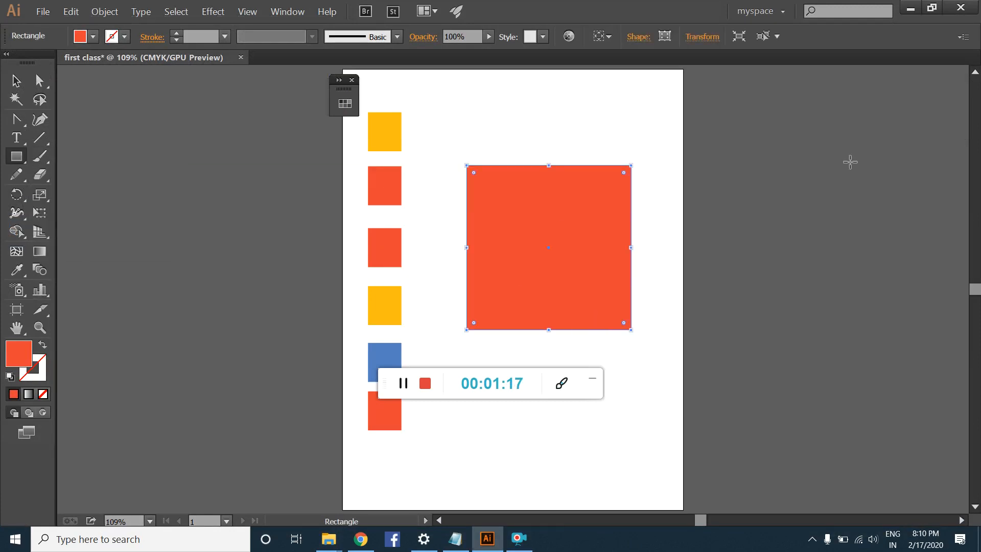
# Step: Select the large square, preview the default linear gradient as its fill and restore the solid fill
pyautogui.click(22, 83)
pyautogui.click(127, 114)
pyautogui.click(601, 231)
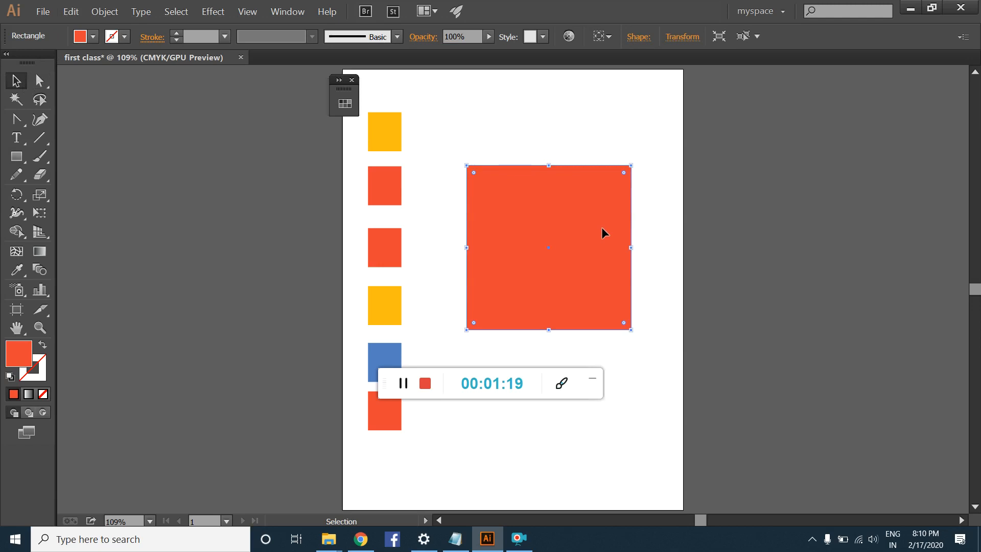
pyautogui.click(30, 395)
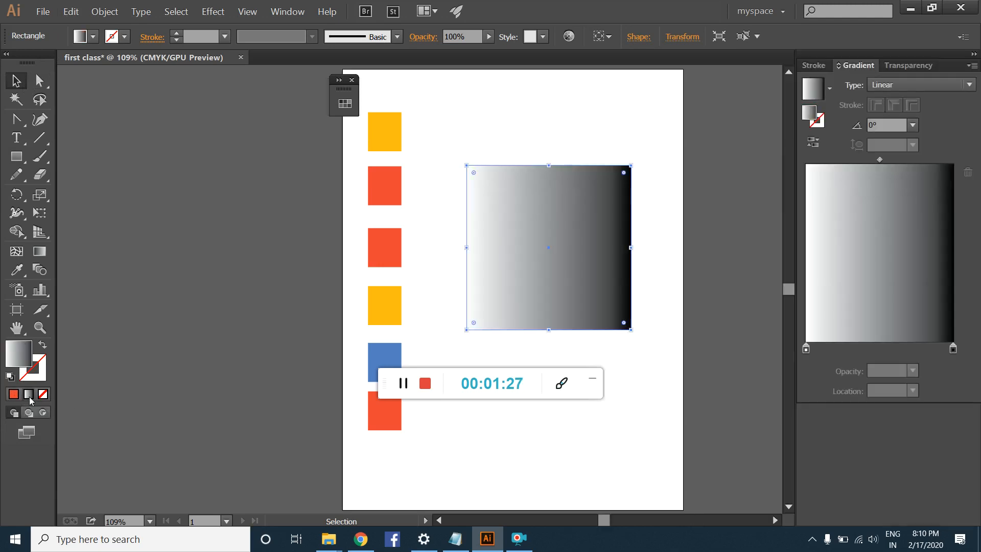
pyautogui.click(14, 395)
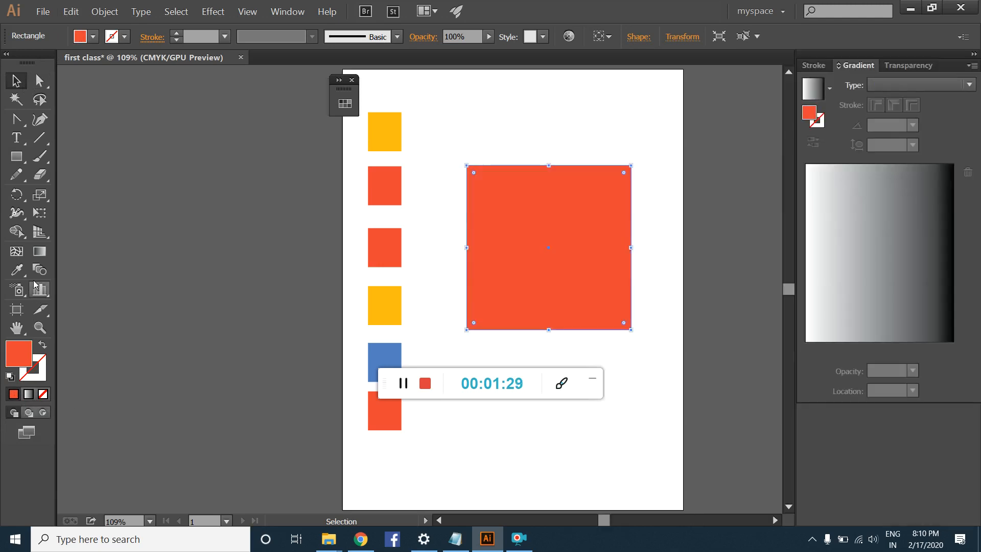
# Step: Try to draw a gradient direction across the solid-filled square with the Gradient tool at several angles
pyautogui.click(44, 250)
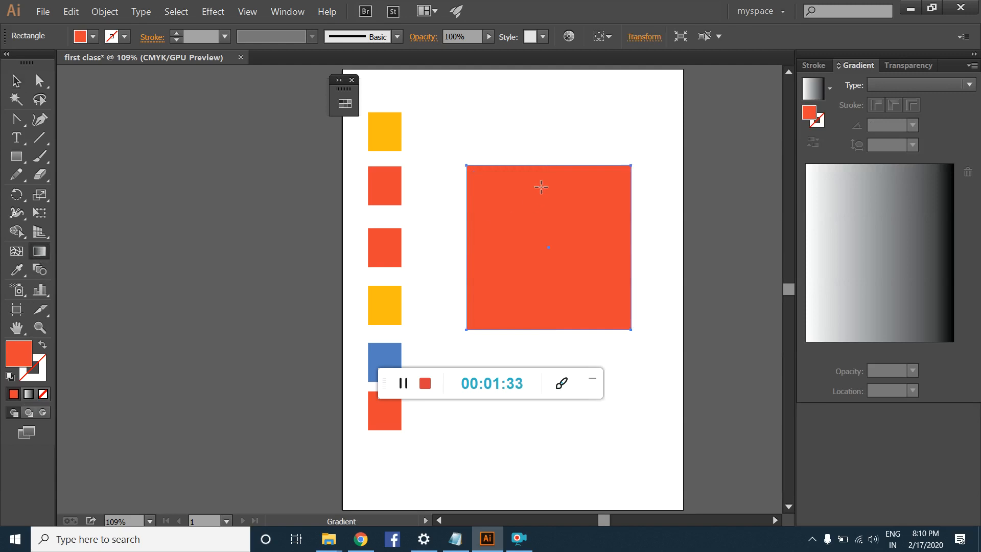
pyautogui.moveTo(544, 168); pyautogui.dragTo(543, 330)
pyautogui.moveTo(467, 247); pyautogui.dragTo(645, 256)
pyautogui.moveTo(621, 177); pyautogui.dragTo(495, 289)
pyautogui.moveTo(569, 190); pyautogui.dragTo(531, 362)
pyautogui.moveTo(535, 167); pyautogui.dragTo(576, 339)
# Step: Fill the square with the white-to-black linear gradient and redraw its direction several times, ending diagonally from upper right to lower left at about -131.7°
pyautogui.click(29, 394)
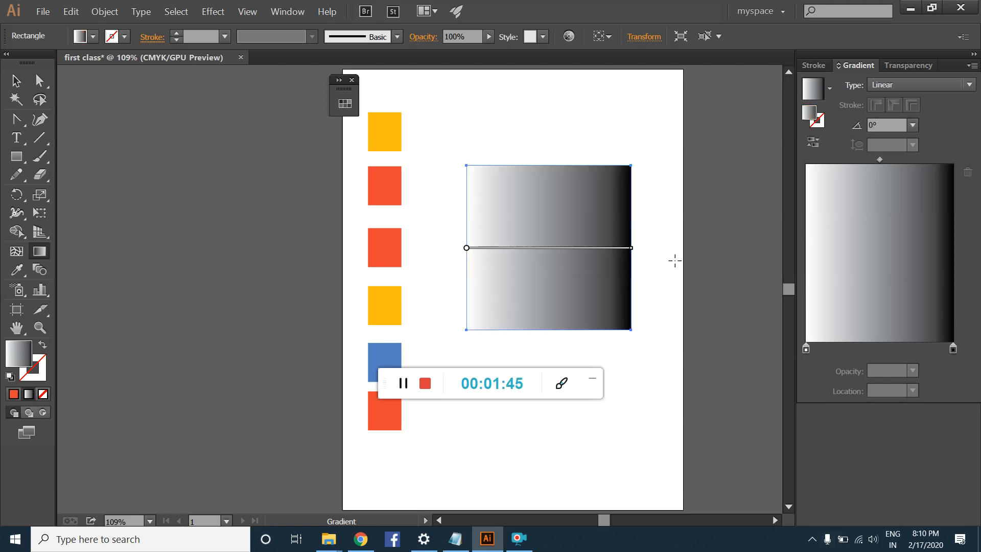
pyautogui.moveTo(550, 181); pyautogui.dragTo(549, 290)
pyautogui.moveTo(520, 219); pyautogui.dragTo(593, 293)
pyautogui.moveTo(570, 177)
pyautogui.mouseDown()
pyautogui.moveTo(454, 334)
pyautogui.moveTo(473, 342)
pyautogui.mouseUp()
pyautogui.moveTo(504, 136)
pyautogui.mouseDown()
pyautogui.moveTo(565, 317)
pyautogui.moveTo(580, 329)
pyautogui.mouseUp()
pyautogui.moveTo(605, 152)
pyautogui.mouseDown()
pyautogui.moveTo(459, 335)
pyautogui.moveTo(470, 339)
pyautogui.mouseUp()
pyautogui.moveTo(525, 192); pyautogui.dragTo(596, 287)
pyautogui.moveTo(587, 188); pyautogui.dragTo(469, 368)
pyautogui.moveTo(517, 164); pyautogui.dragTo(574, 302)
pyautogui.moveTo(611, 134); pyautogui.dragTo(493, 347)
pyautogui.moveTo(521, 170); pyautogui.dragTo(591, 361)
pyautogui.moveTo(466, 253); pyautogui.dragTo(631, 244)
pyautogui.moveTo(575, 218); pyautogui.dragTo(489, 314)
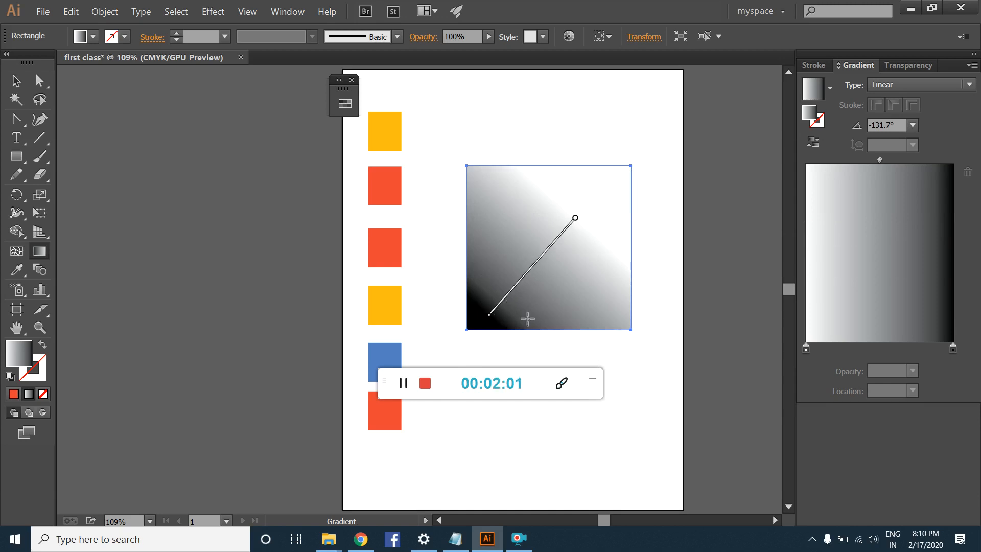
# Step: Add four intermediate color stops along the gradient line on the square
pyautogui.click(506, 302)
pyautogui.click(517, 287)
pyautogui.click(533, 270)
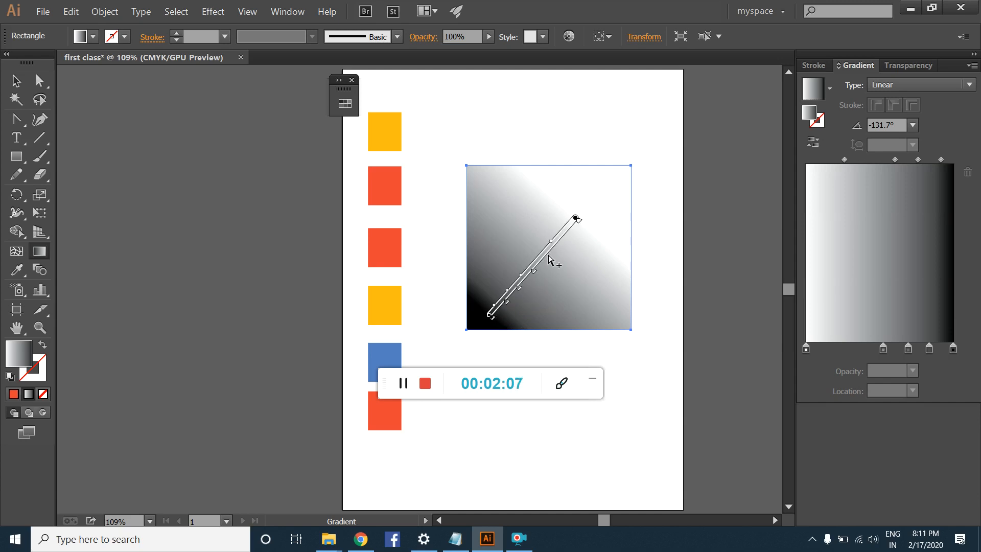
pyautogui.click(549, 259)
# Step: Remove the added color stops from the gradient, undoing the deletion of the square itself
pyautogui.press('Delete')
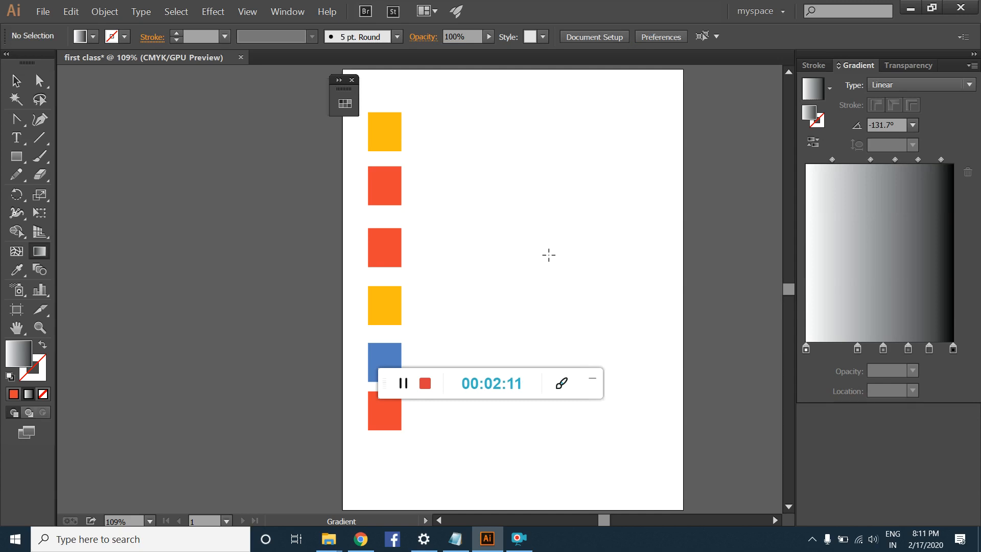
pyautogui.hotkey('ctrl', 'z')
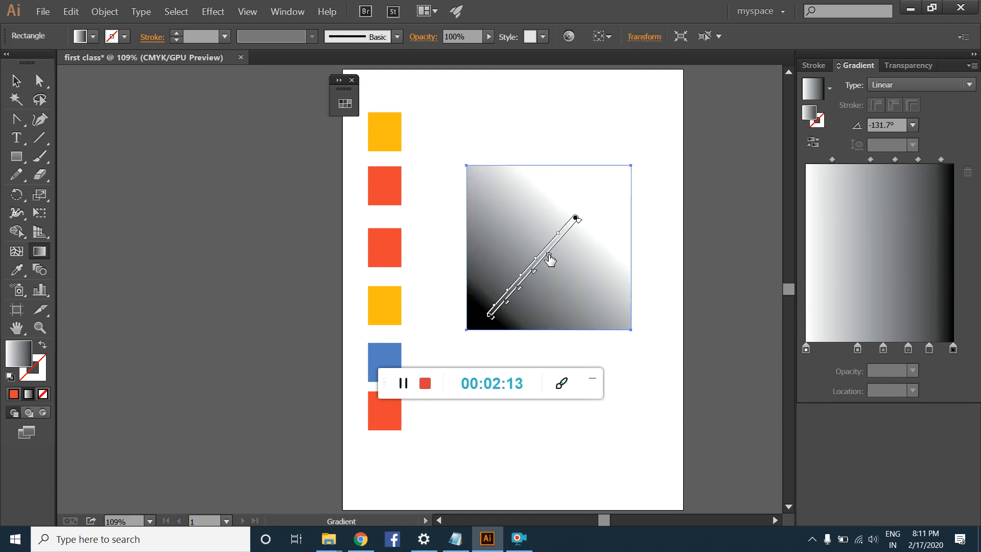
pyautogui.moveTo(549, 259)
pyautogui.mouseDown()
pyautogui.moveTo(586, 313)
pyautogui.moveTo(577, 310)
pyautogui.mouseUp()
pyautogui.moveTo(535, 277); pyautogui.dragTo(585, 317)
pyautogui.moveTo(518, 289)
pyautogui.mouseDown()
pyautogui.moveTo(556, 321)
pyautogui.moveTo(545, 331)
pyautogui.mouseUp()
# Step: Replace the square with a smaller upright gradient-filled rectangle in the artboard's upper right area, moved slightly up and left
pyautogui.click(16, 81)
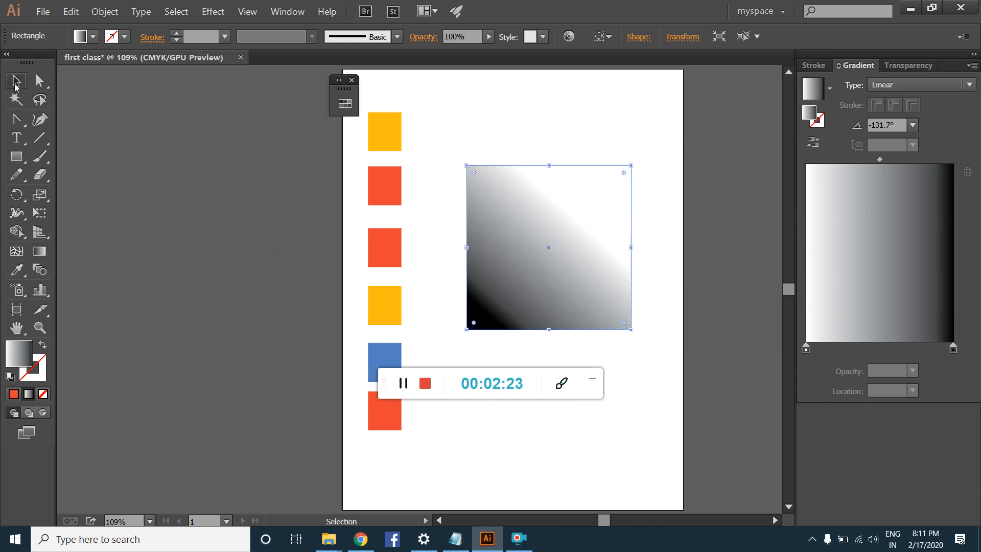
pyautogui.press('Delete')
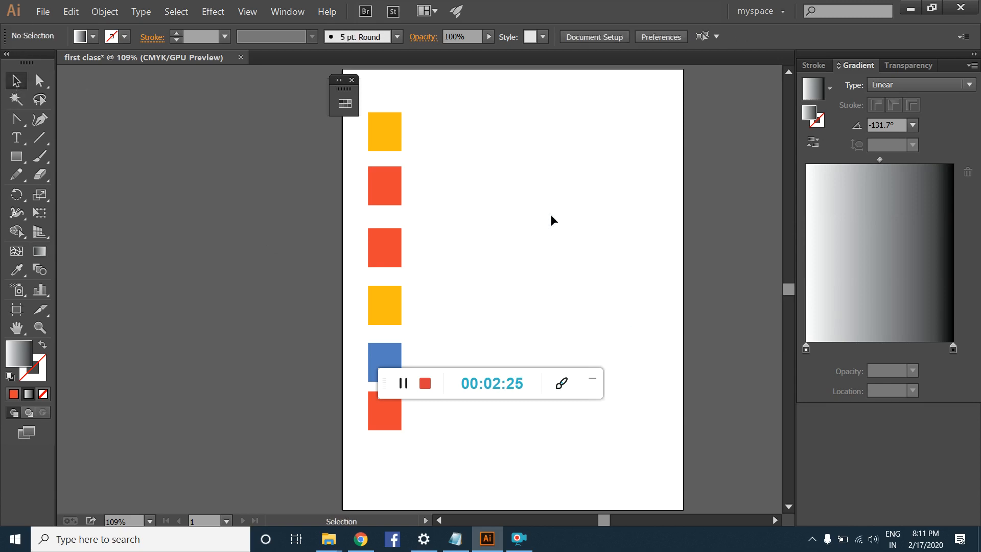
pyautogui.click(16, 156)
pyautogui.moveTo(493, 140)
pyautogui.mouseDown()
pyautogui.moveTo(512, 197)
pyautogui.moveTo(618, 286)
pyautogui.mouseUp()
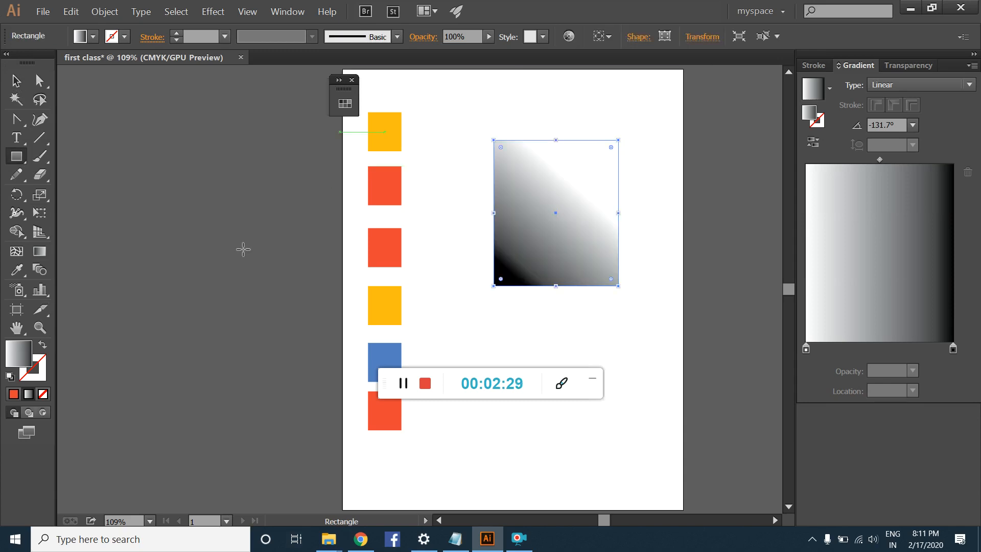
pyautogui.click(15, 82)
pyautogui.moveTo(547, 213); pyautogui.dragTo(547, 194)
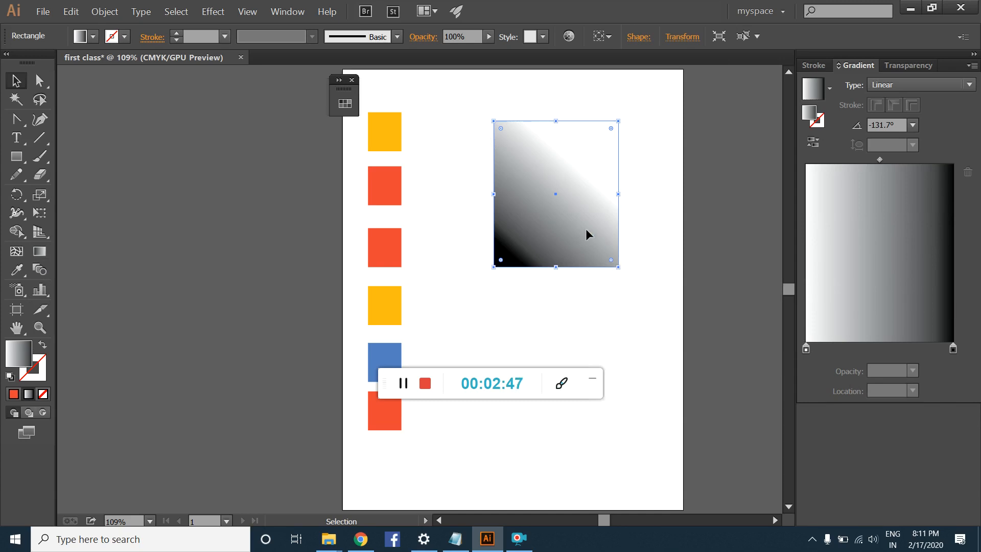
# Step: Switch to Notepad and add the line "types of a gradient" below "gradient colors", separated by an empty line
pyautogui.click(451, 542)
pyautogui.click(305, 305)
pyautogui.press('Return')
pyautogui.write('types pf')
pyautogui.press('BackSpace')
pyautogui.press('BackSpace')
pyautogui.write('of a gradient ')
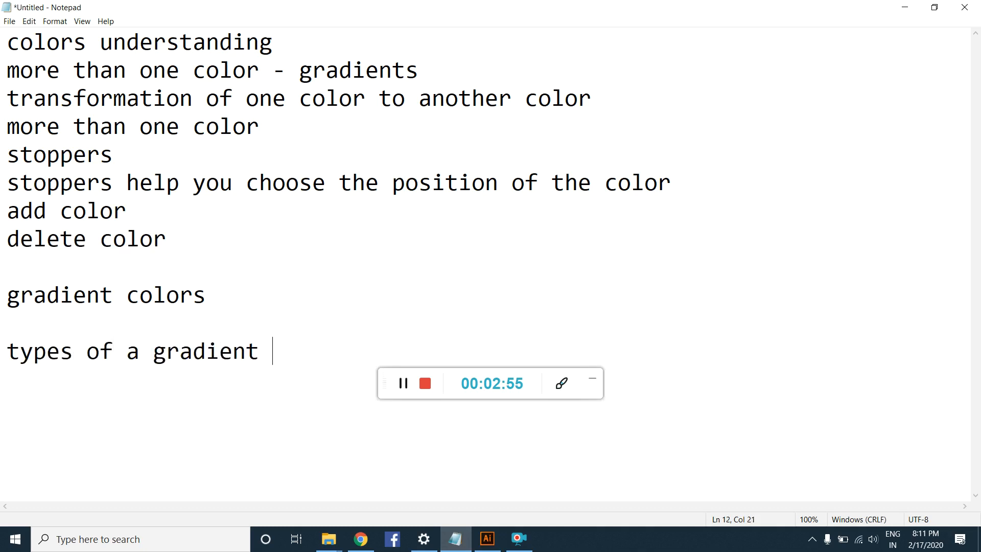
pyautogui.write('liner')
# Step: Add the entries "linear" and "radial" on separate lines below "types of a gradient"
pyautogui.press('BackSpace')
pyautogui.write('ar')
pyautogui.press('Return')
pyautogui.write('radial')
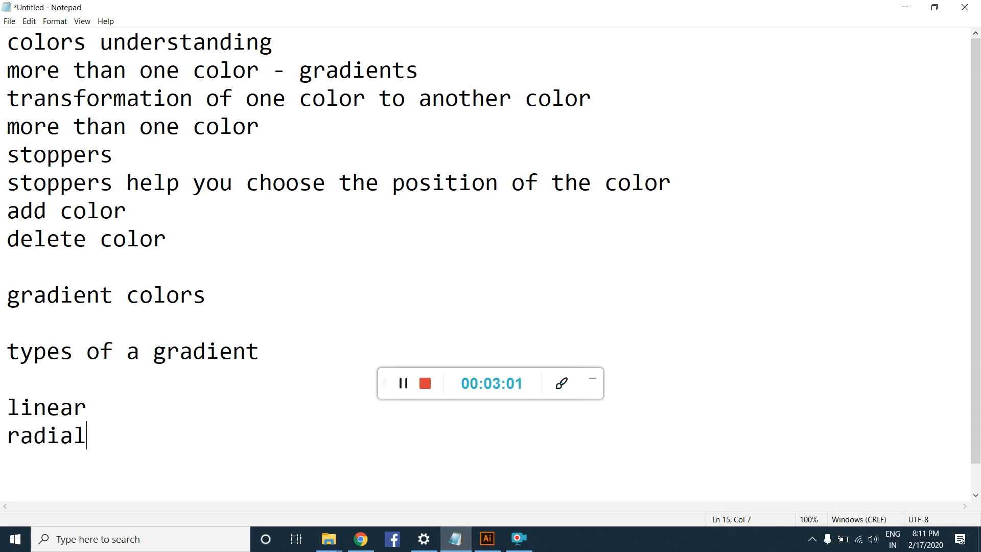
# Step: Switch to Illustrator and redirect the rectangle's linear gradient with the Gradient tool, ending diagonally from the upper right to the lower left corner
pyautogui.click(487, 538)
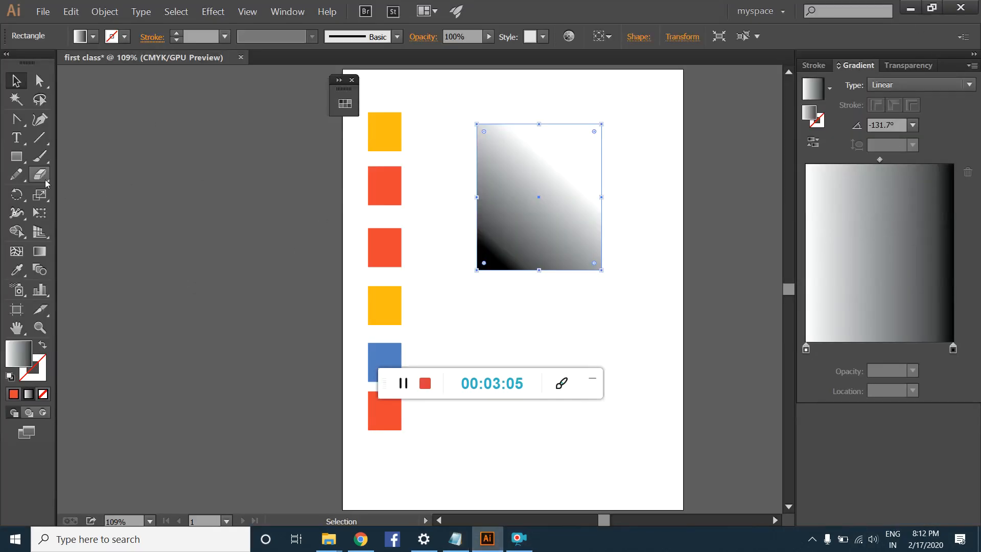
pyautogui.click(34, 257)
pyautogui.moveTo(532, 124); pyautogui.dragTo(499, 245)
pyautogui.moveTo(471, 193); pyautogui.dragTo(600, 202)
pyautogui.moveTo(585, 141); pyautogui.dragTo(491, 254)
# Step: Change the rectangle's gradient type to Radial and redraw it from the rectangle's center toward its lower right corner
pyautogui.click(919, 87)
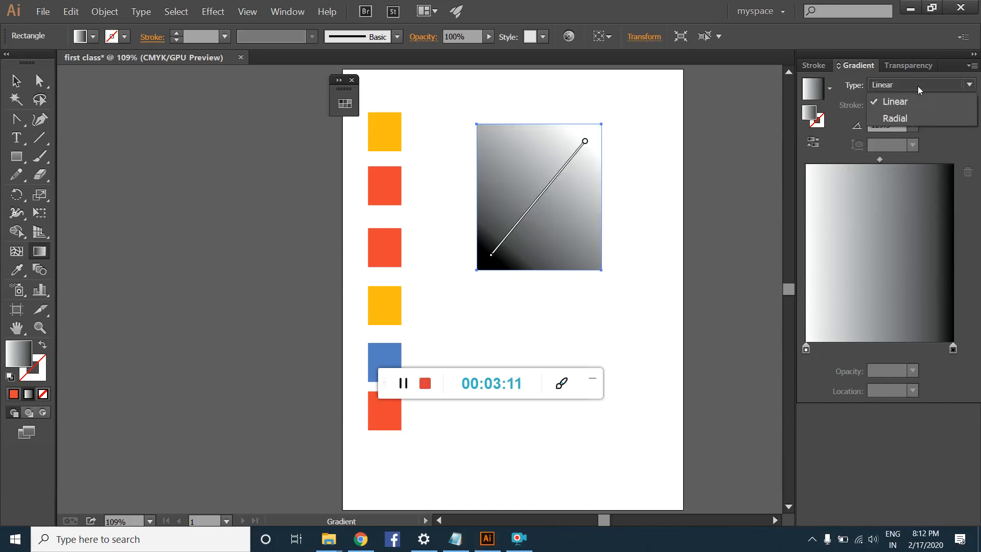
pyautogui.click(923, 116)
pyautogui.moveTo(594, 134)
pyautogui.mouseDown()
pyautogui.moveTo(574, 183)
pyautogui.moveTo(508, 263)
pyautogui.moveTo(554, 220)
pyautogui.moveTo(595, 142)
pyautogui.mouseUp()
pyautogui.moveTo(544, 173); pyautogui.dragTo(593, 257)
pyautogui.moveTo(533, 195); pyautogui.dragTo(580, 264)
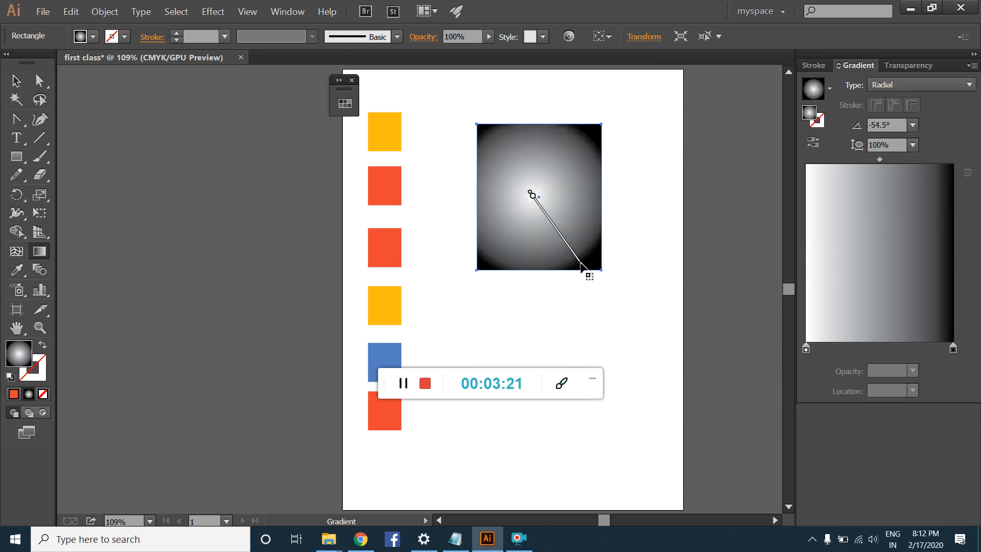
# Step: Draw a circle filled with the radial gradient and move it onto the empty canvas left of the artboard
pyautogui.moveTo(16, 156)
pyautogui.mouseDown()
pyautogui.moveTo(59, 166)
pyautogui.moveTo(70, 192)
pyautogui.mouseUp()
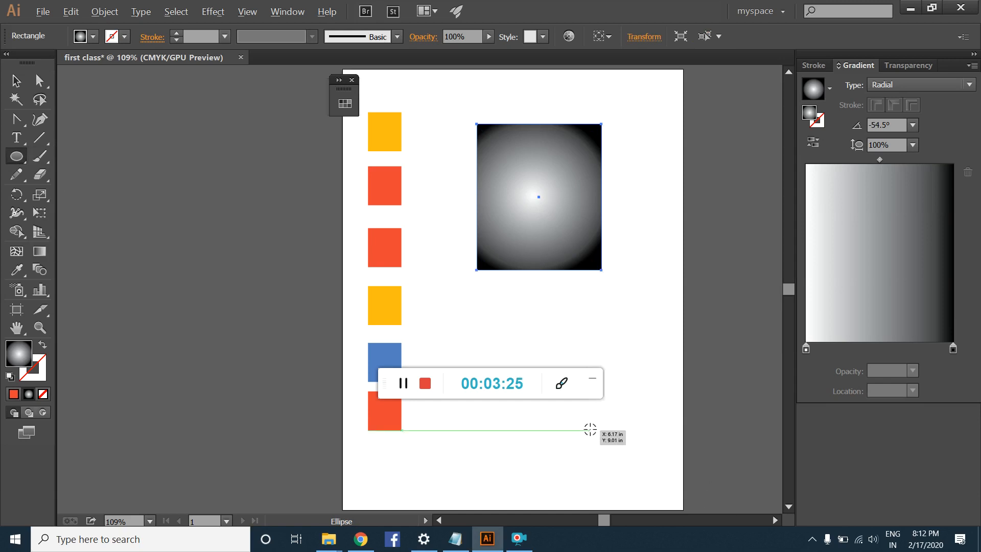
pyautogui.moveTo(609, 341); pyautogui.dragTo(661, 409)
pyautogui.click(16, 82)
pyautogui.moveTo(654, 343); pyautogui.dragTo(262, 282)
pyautogui.moveTo(421, 390); pyautogui.dragTo(275, 290)
pyautogui.click(259, 428)
pyautogui.click(252, 319)
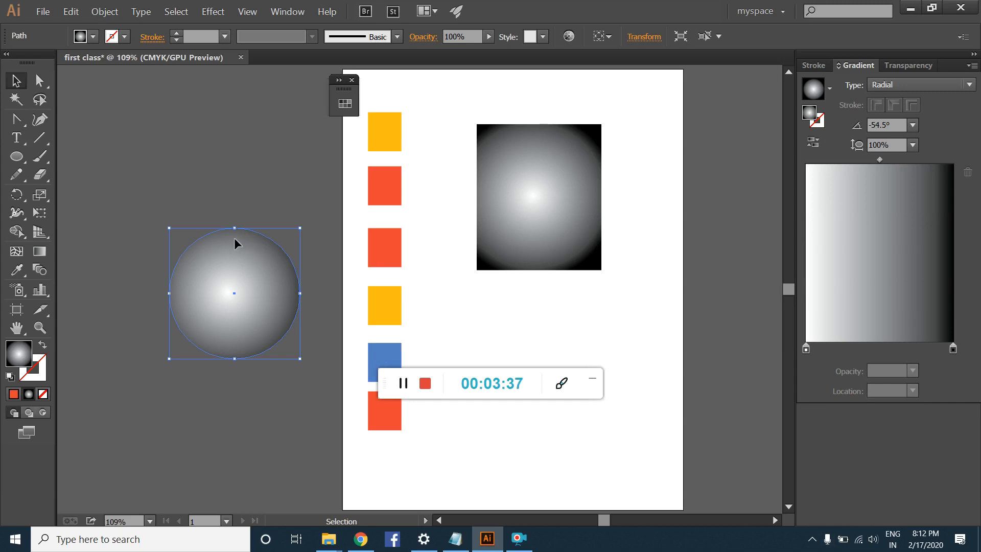
# Step: Set the rectangle's gradient type to Linear and compare it with the circle's radial fill
pyautogui.click(516, 190)
pyautogui.click(915, 85)
pyautogui.click(908, 98)
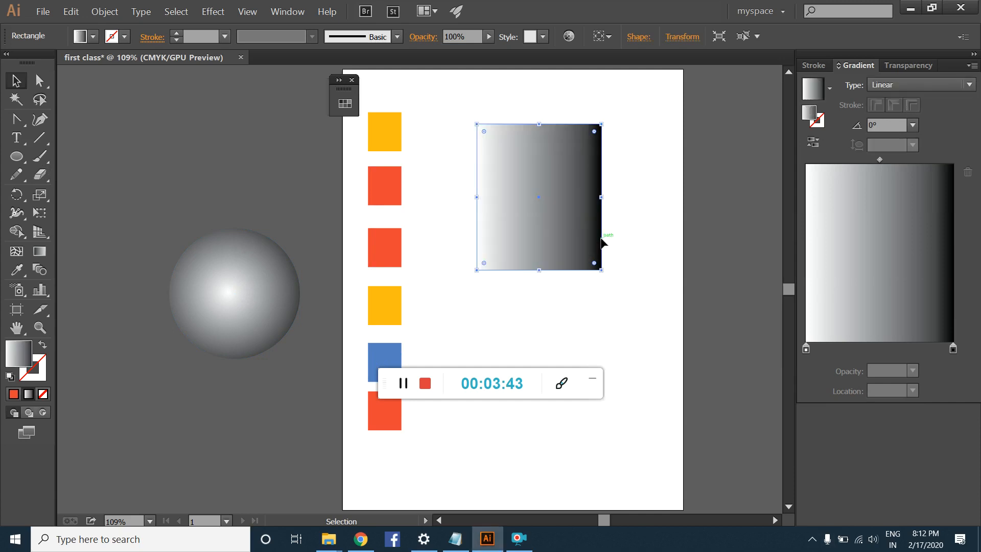
pyautogui.click(229, 279)
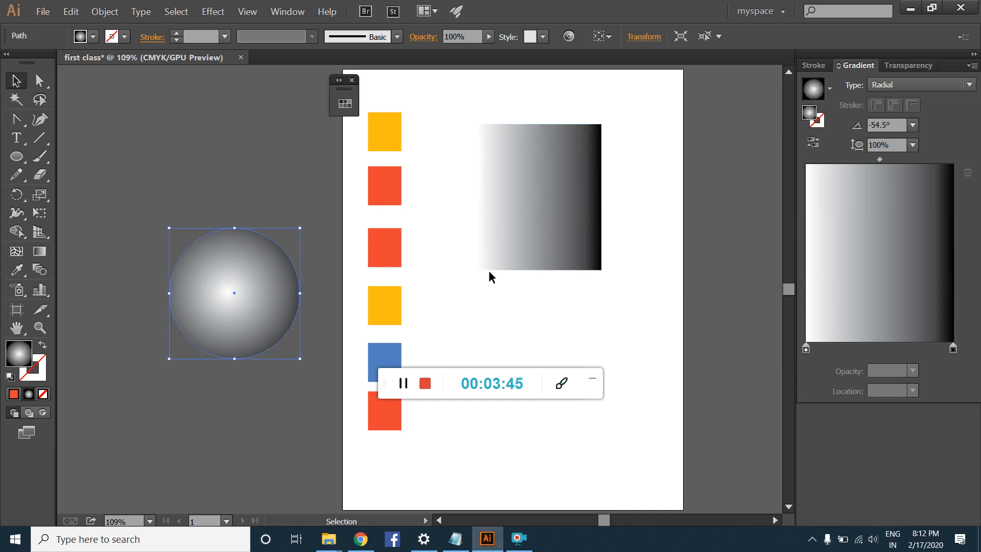
# Step: Create a swatch color group named "gradients" from the selected rectangle artwork, including swatches for tints
pyautogui.click(552, 220)
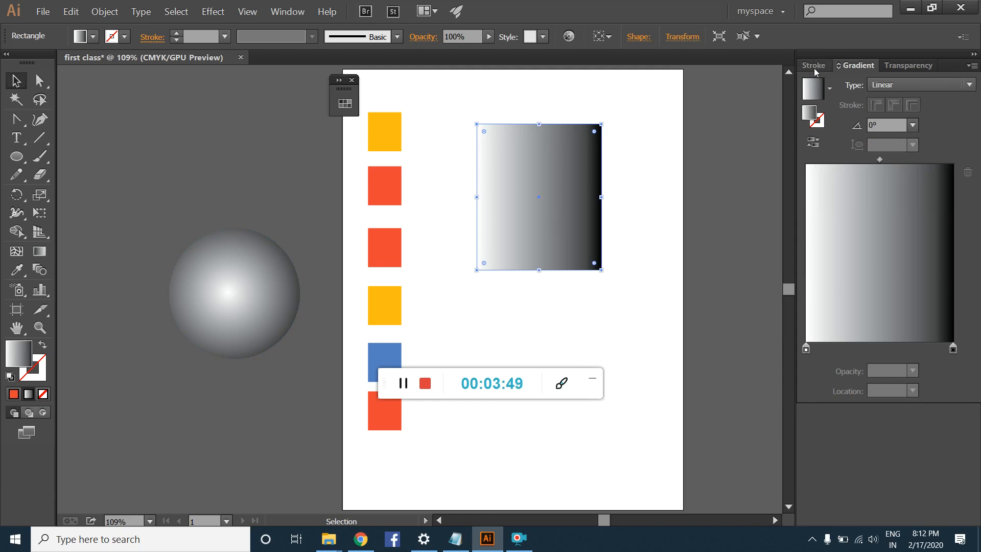
pyautogui.click(294, 13)
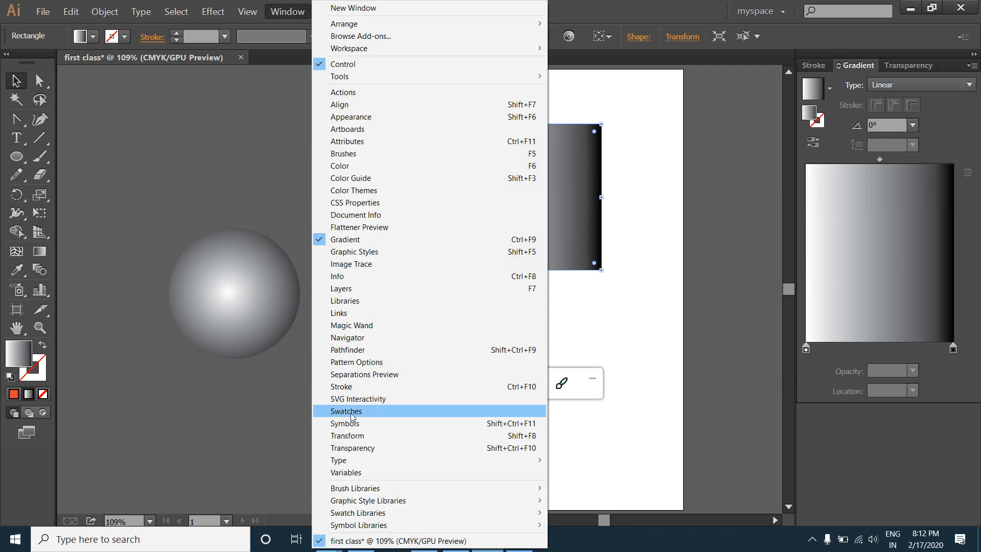
pyautogui.click(329, 411)
pyautogui.moveTo(467, 96); pyautogui.dragTo(585, 99)
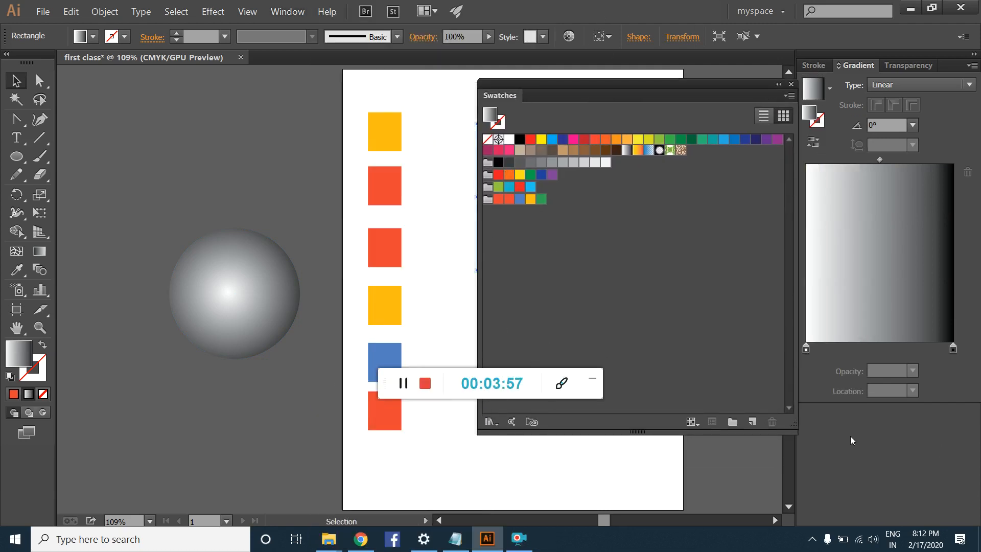
pyautogui.click(732, 422)
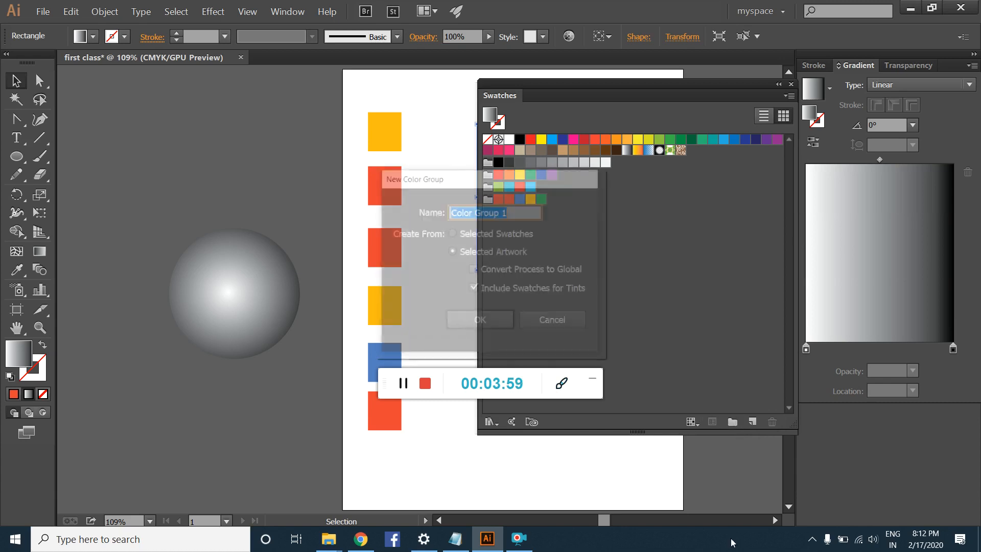
pyautogui.write('gradients')
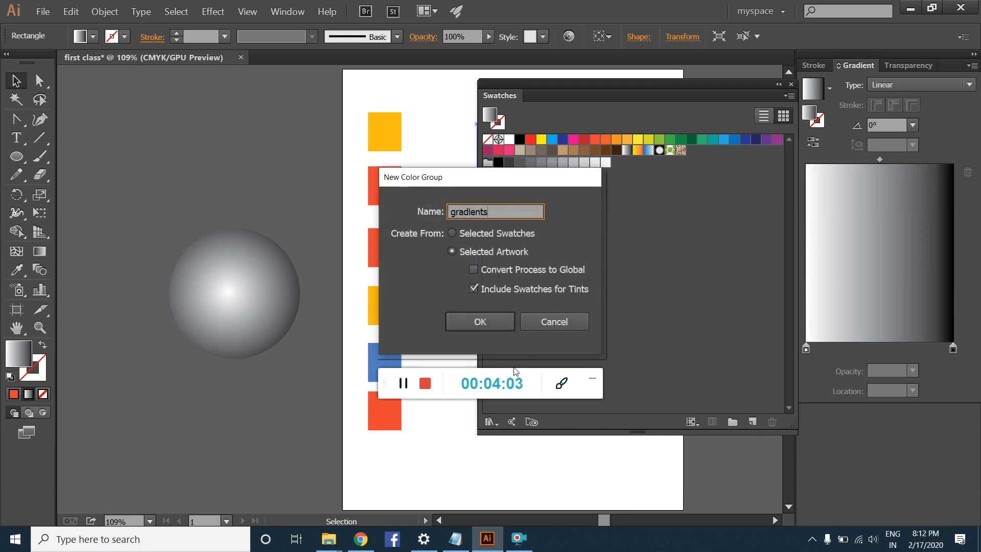
pyautogui.click(495, 326)
# Step: Relocate and shrink the Swatches panel beside the artboard, and try saving the rectangle's gradient as a swatch named "New Gradient Swatch"
pyautogui.moveTo(499, 101); pyautogui.dragTo(157, 132)
pyautogui.moveTo(451, 463); pyautogui.dragTo(310, 259)
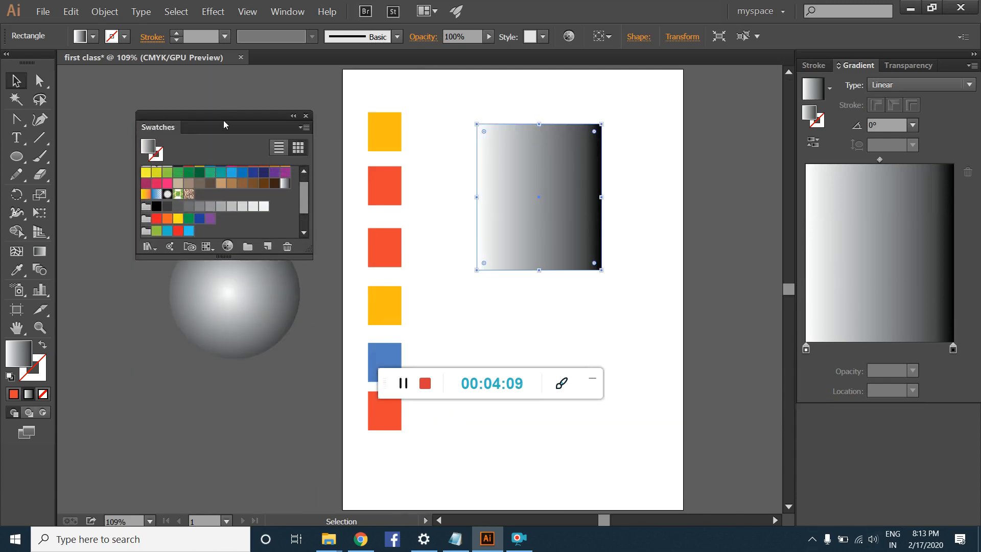
pyautogui.moveTo(225, 124); pyautogui.dragTo(206, 130)
pyautogui.moveTo(289, 255); pyautogui.dragTo(306, 292)
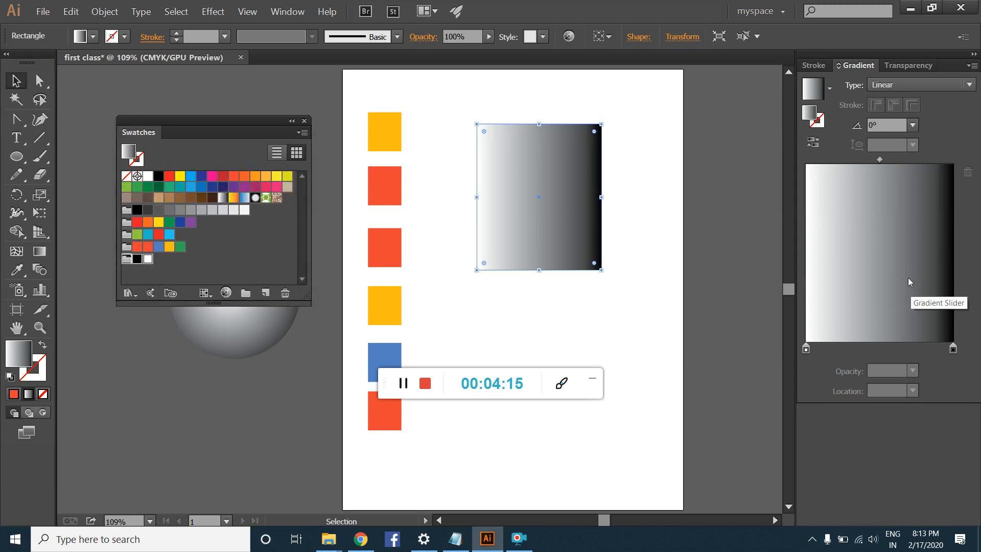
pyautogui.click(267, 295)
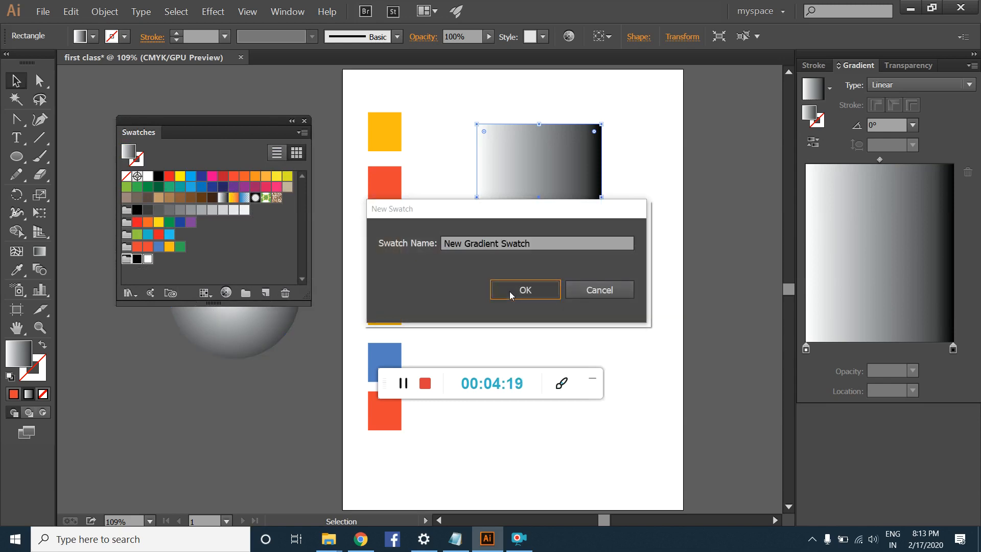
pyautogui.click(510, 291)
# Step: Try the new color group's black and white swatches as the rectangle's fill, and reapply the linear gradient
pyautogui.click(138, 259)
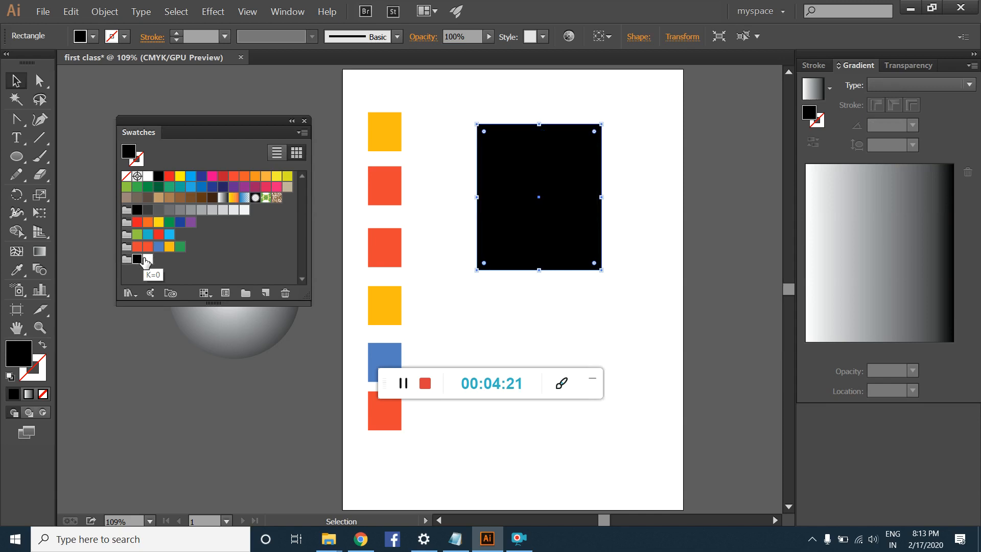
pyautogui.click(147, 260)
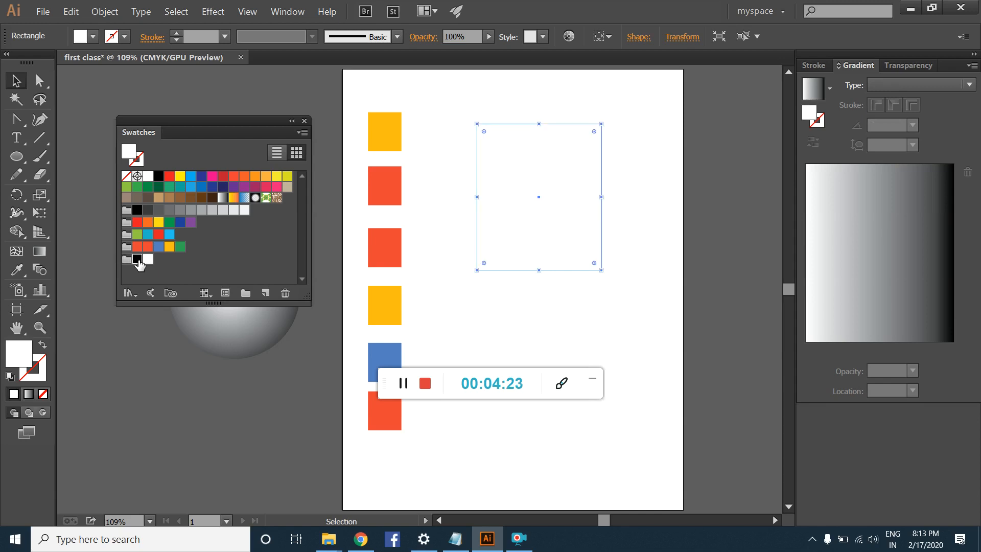
pyautogui.click(137, 259)
pyautogui.click(844, 282)
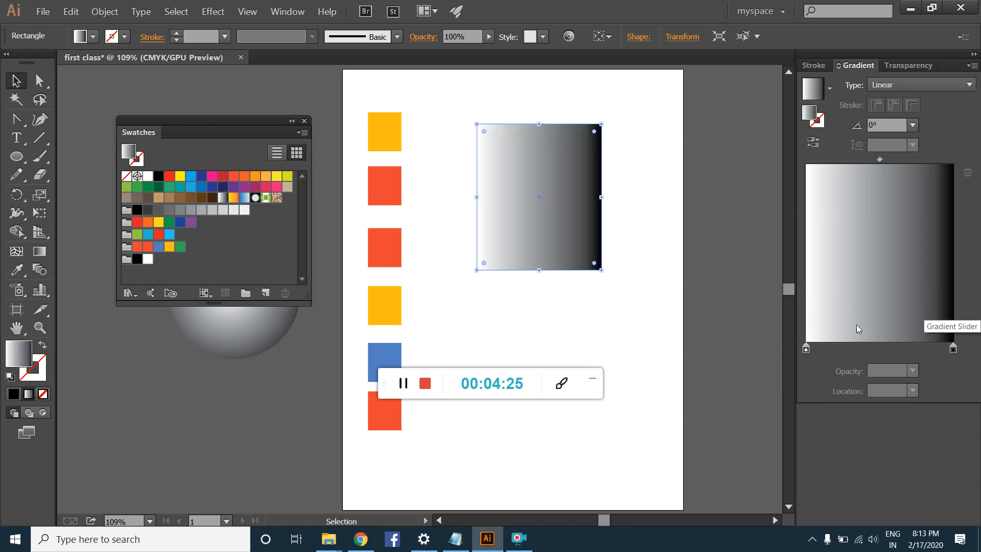
# Step: Detach the Gradient panel and place it just right of the rectangle, with the Swatches panel shifted slightly up and left
pyautogui.moveTo(858, 66); pyautogui.dragTo(316, 131)
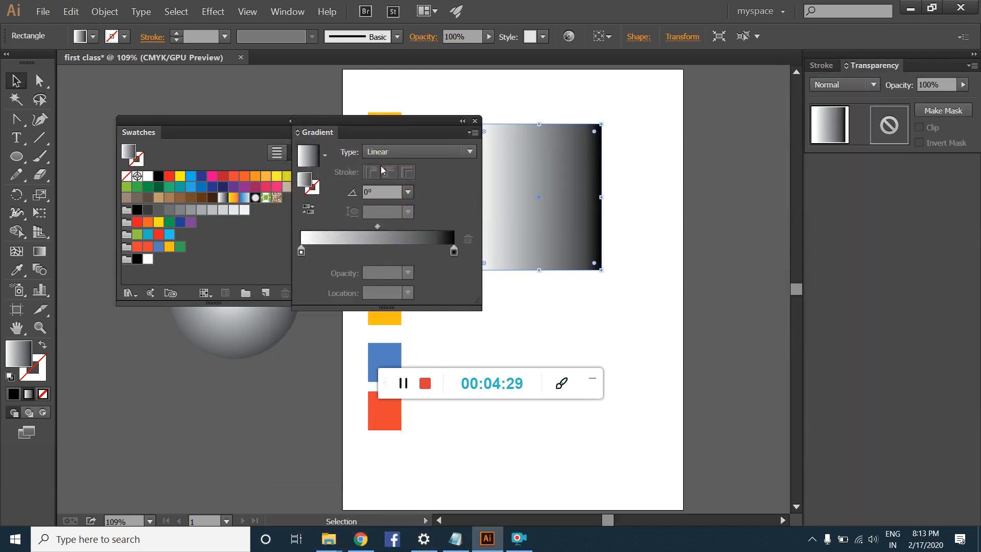
pyautogui.moveTo(396, 125); pyautogui.dragTo(730, 179)
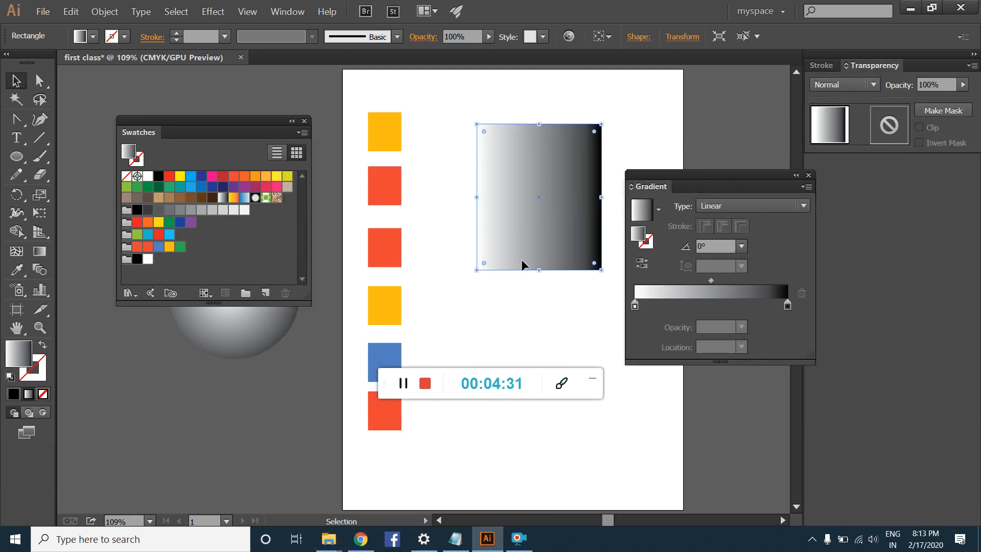
pyautogui.click(403, 391)
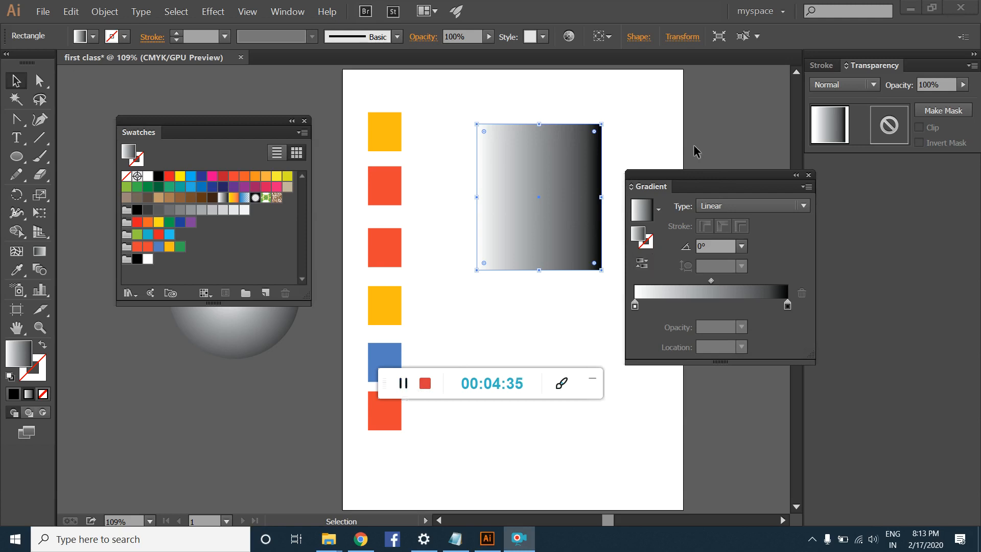
pyautogui.moveTo(682, 180); pyautogui.dragTo(651, 145)
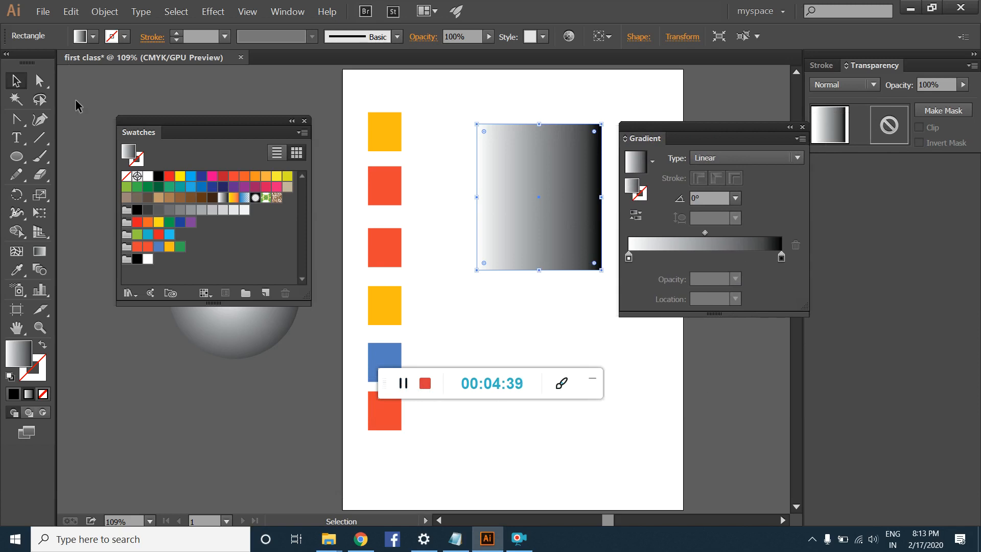
pyautogui.moveTo(144, 122); pyautogui.dragTo(124, 114)
pyautogui.moveTo(683, 137); pyautogui.dragTo(689, 133)
# Step: Move the rectangle next to the column of colored squares and place the circle directly below it on the artboard
pyautogui.moveTo(565, 174); pyautogui.dragTo(506, 157)
pyautogui.moveTo(247, 316); pyautogui.dragTo(547, 347)
pyautogui.moveTo(384, 383); pyautogui.dragTo(684, 438)
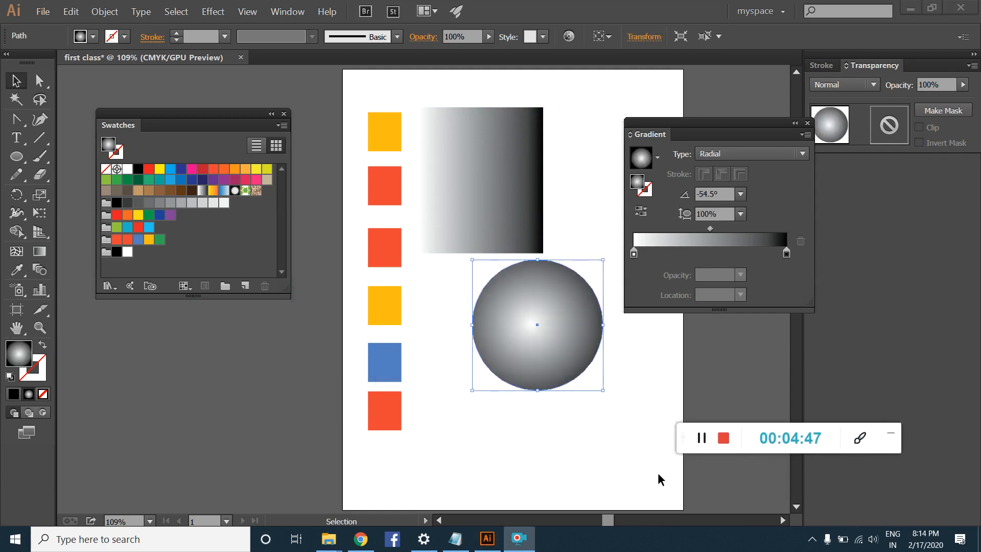
pyautogui.click(551, 289)
pyautogui.moveTo(544, 290); pyautogui.dragTo(506, 317)
pyautogui.moveTo(486, 160); pyautogui.dragTo(495, 161)
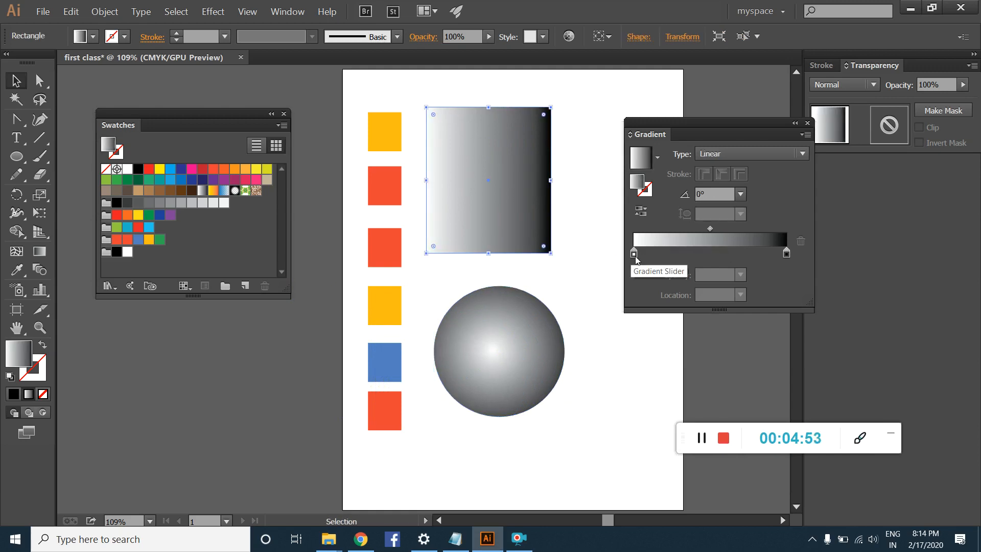
# Step: Add six intermediate color stops spread along the rectangle's white-to-black gradient slider
pyautogui.click(654, 254)
pyautogui.click(681, 254)
pyautogui.click(700, 254)
pyautogui.click(725, 254)
pyautogui.click(744, 254)
pyautogui.click(765, 254)
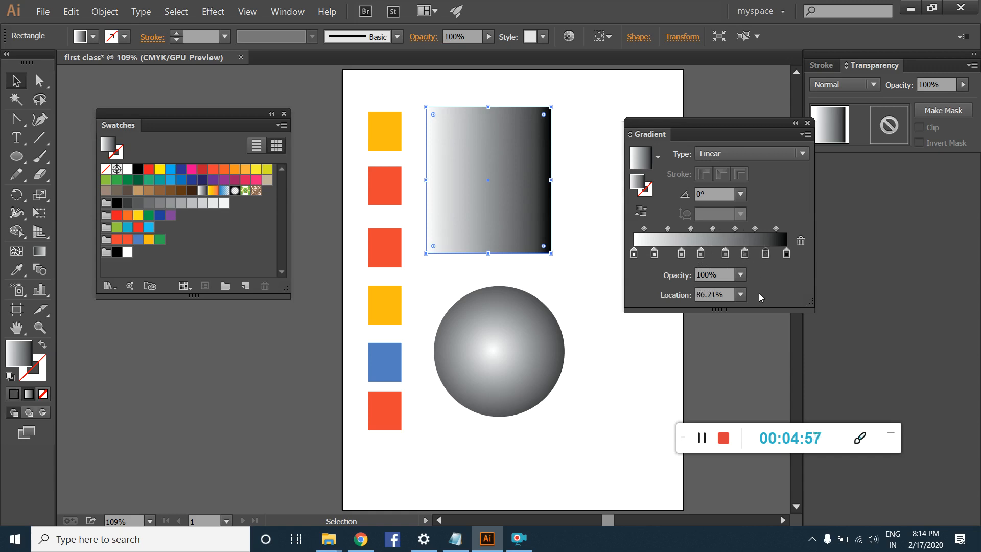
# Step: Replace the gradient's white starting stop with the light green swatch and remove all intermediate stops, leaving only green and black
pyautogui.click(633, 254)
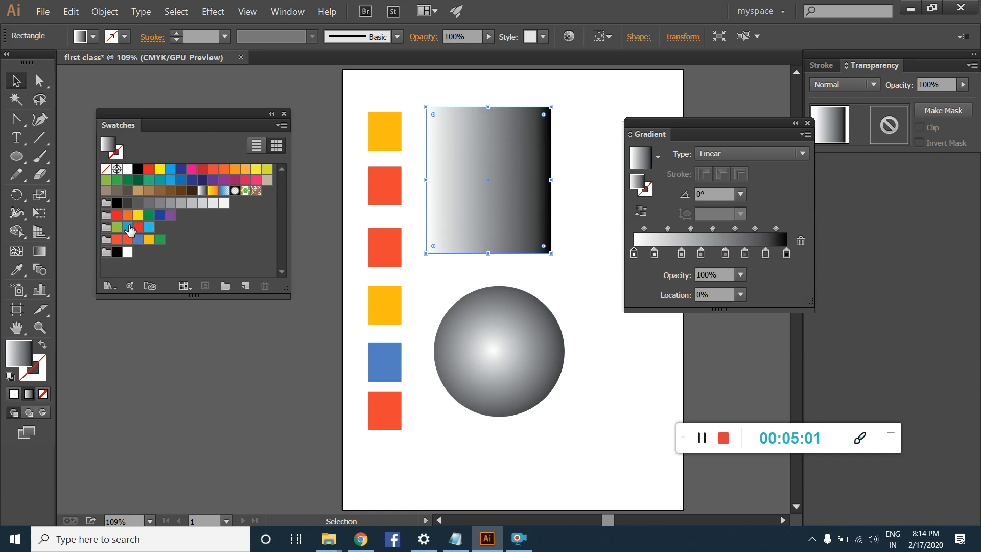
pyautogui.moveTo(117, 227); pyautogui.dragTo(640, 254)
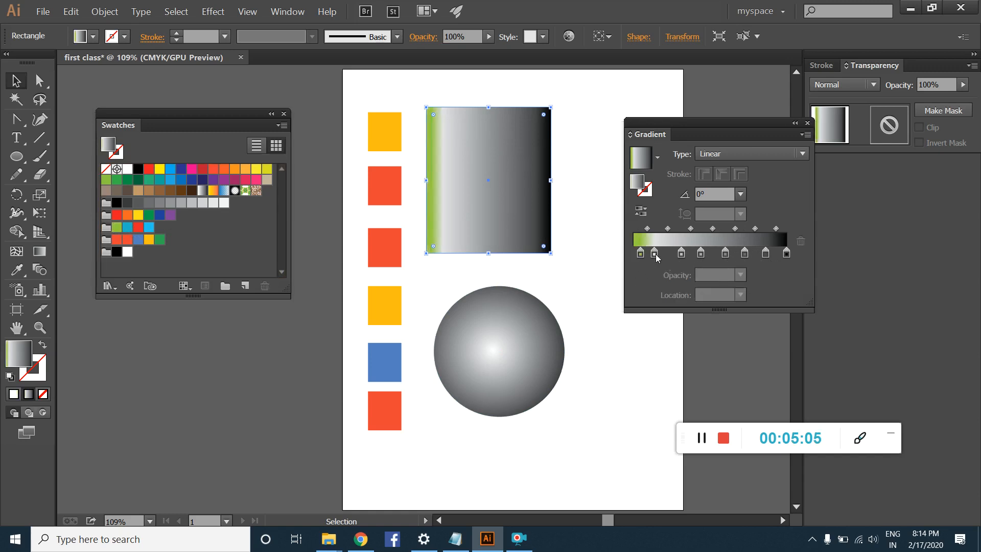
pyautogui.click(656, 254)
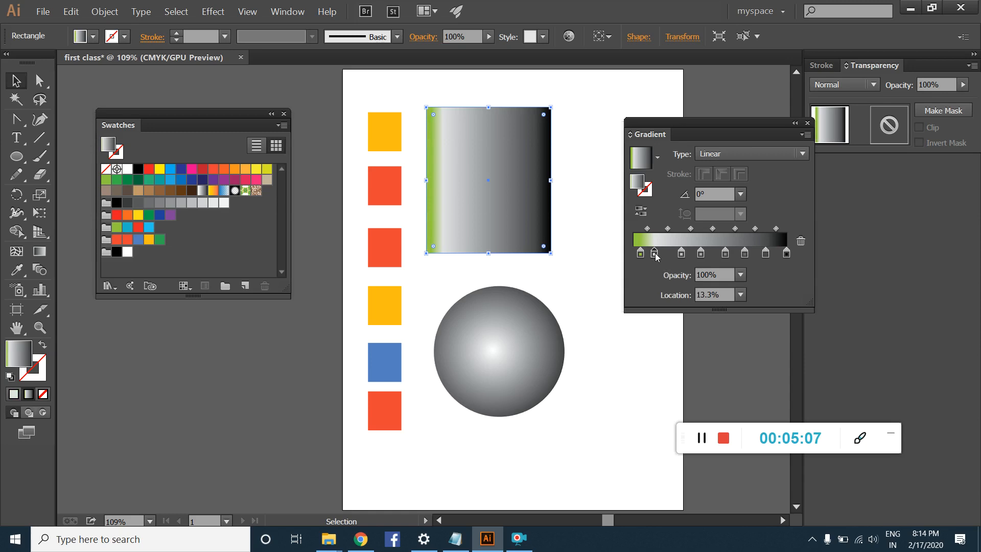
pyautogui.moveTo(656, 255); pyautogui.dragTo(766, 276)
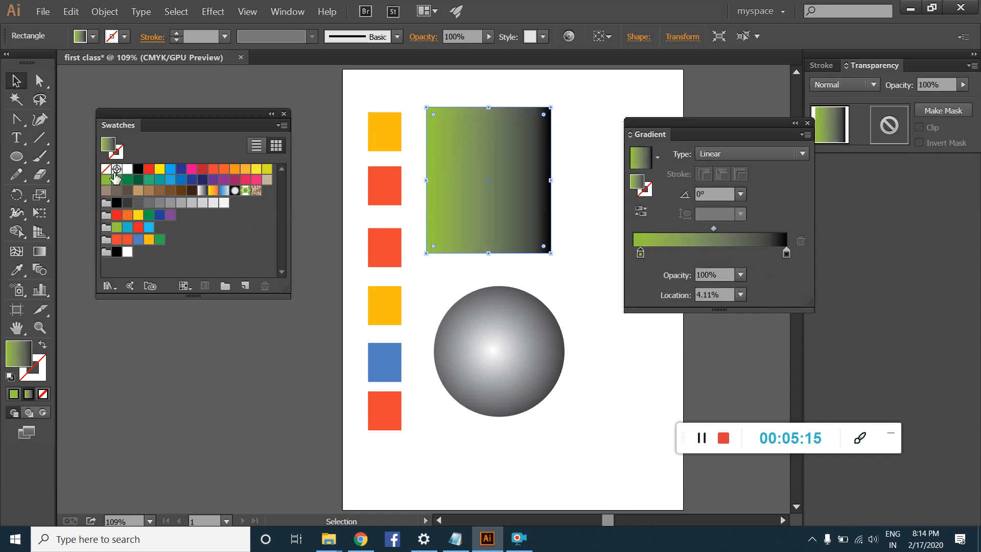
# Step: Add yellow and orange color stops after the green one on the rectangle's gradient and shift them toward the middle
pyautogui.moveTo(160, 168); pyautogui.dragTo(651, 258)
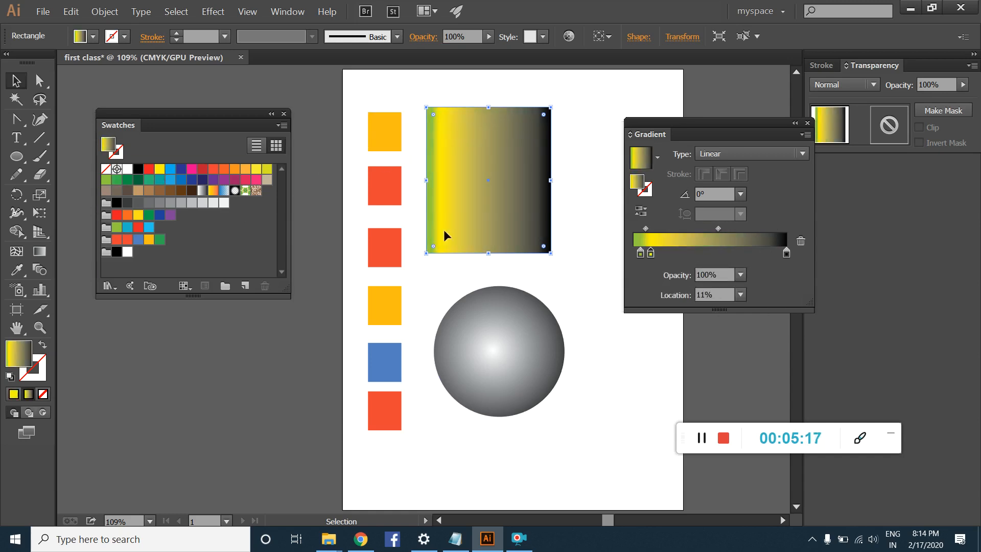
pyautogui.moveTo(236, 176); pyautogui.dragTo(694, 256)
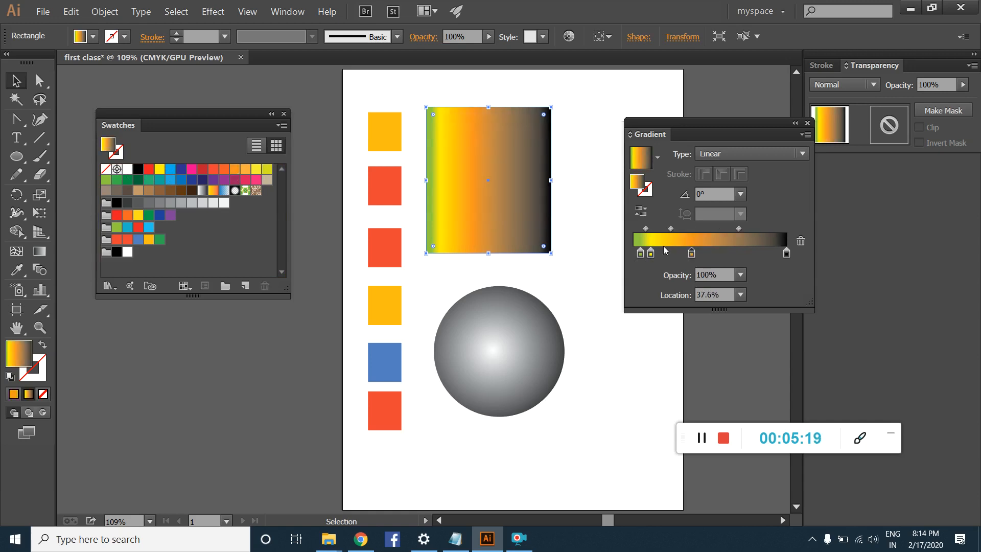
pyautogui.click(678, 254)
pyautogui.moveTo(677, 254); pyautogui.dragTo(699, 256)
# Step: Add a pinkish-red stop and a yellow stop at 91.46% to the rectangle's gradient, and remove the black end stop
pyautogui.click(739, 253)
pyautogui.moveTo(259, 174); pyautogui.dragTo(773, 254)
pyautogui.click(786, 254)
pyautogui.click(758, 253)
pyautogui.moveTo(758, 254); pyautogui.dragTo(760, 507)
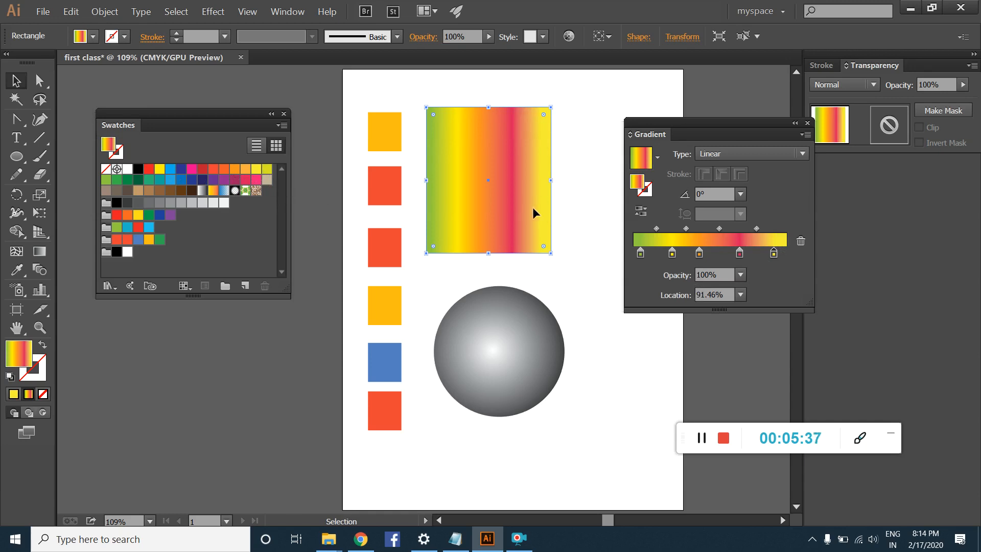
# Step: Recolor the circle's radial gradient with an orange-red starting stop at 0% and a dark red end stop, with the midpoint at 55.8%
pyautogui.click(725, 153)
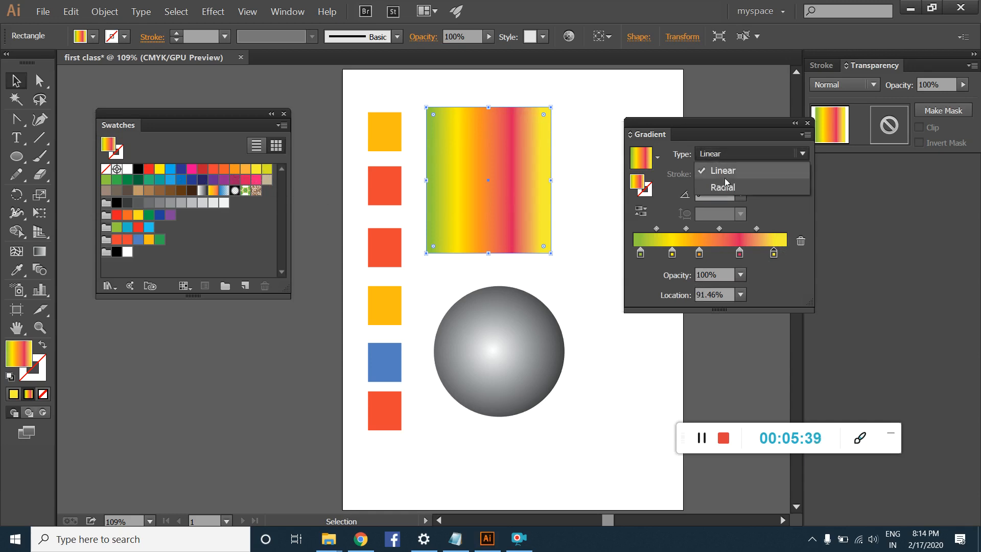
pyautogui.click(732, 175)
pyautogui.click(519, 341)
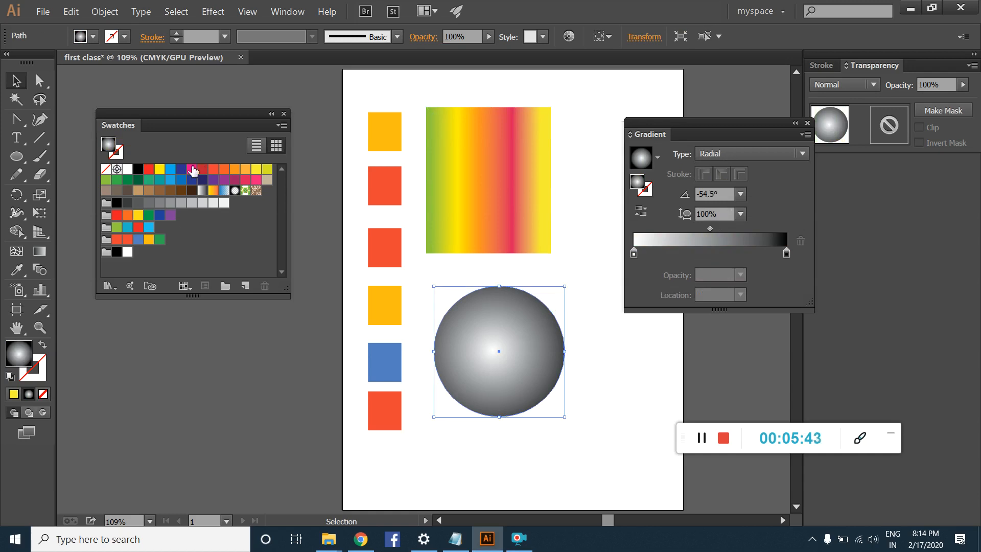
pyautogui.moveTo(211, 176); pyautogui.dragTo(654, 253)
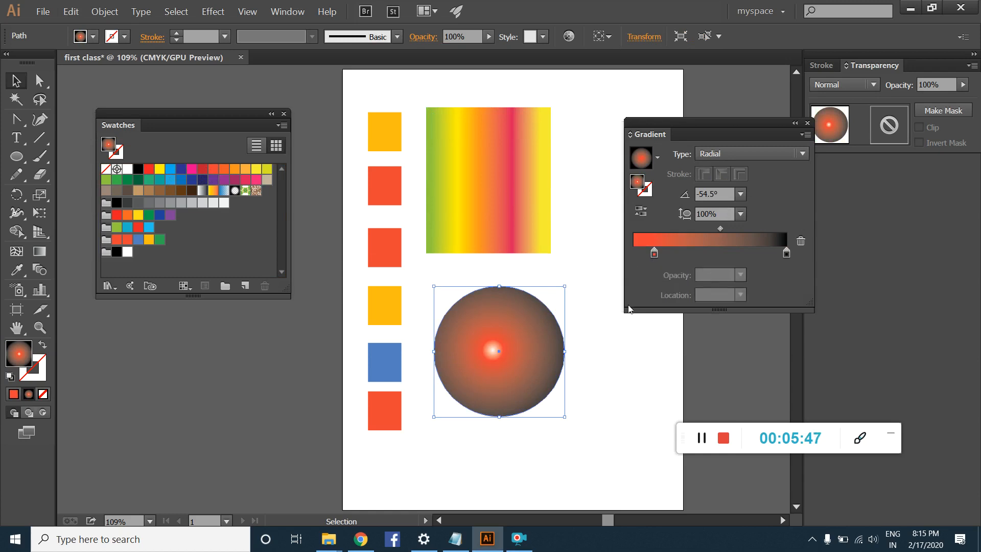
pyautogui.moveTo(203, 172); pyautogui.dragTo(759, 253)
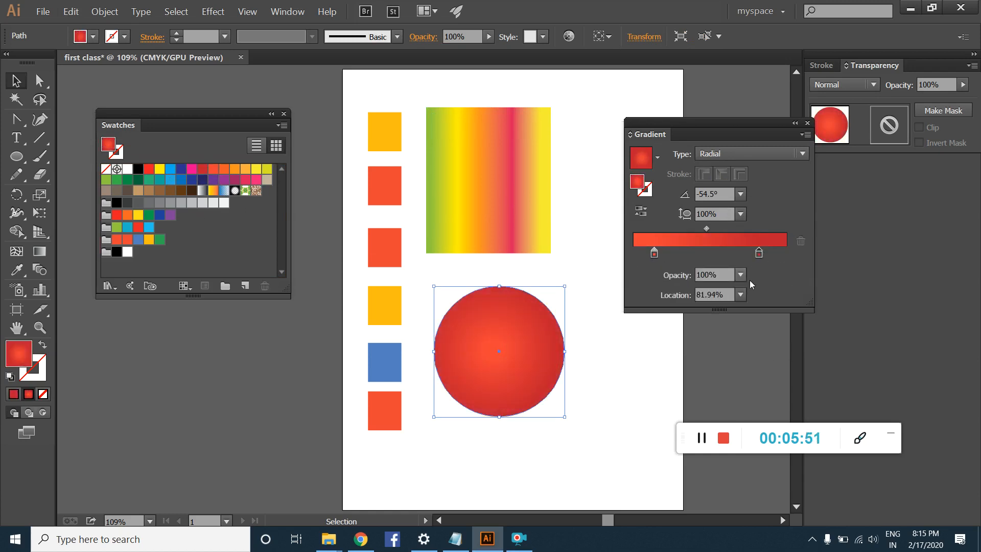
pyautogui.moveTo(655, 253); pyautogui.dragTo(613, 271)
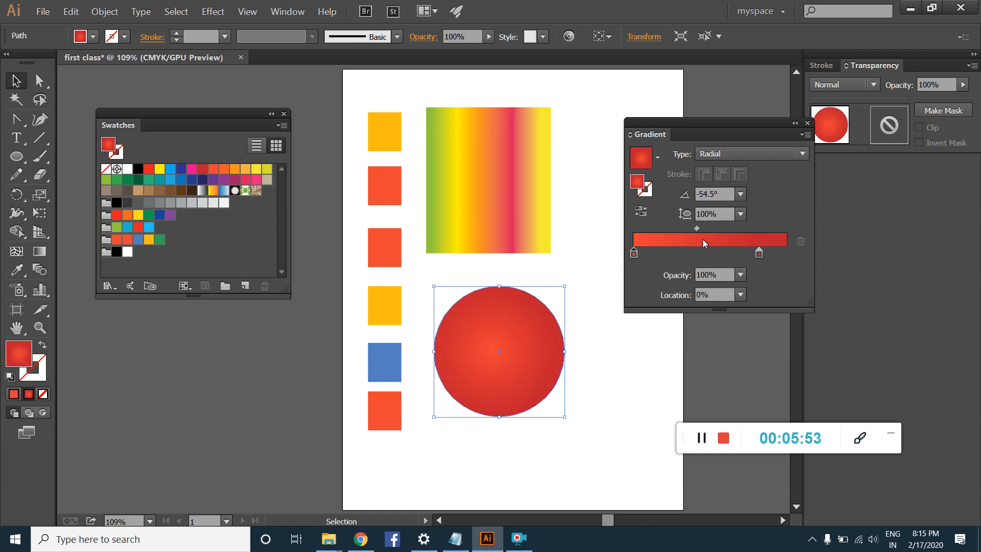
pyautogui.moveTo(697, 231)
pyautogui.mouseDown()
pyautogui.moveTo(644, 233)
pyautogui.moveTo(728, 233)
pyautogui.moveTo(793, 251)
pyautogui.moveTo(750, 231)
pyautogui.moveTo(716, 238)
pyautogui.mouseUp()
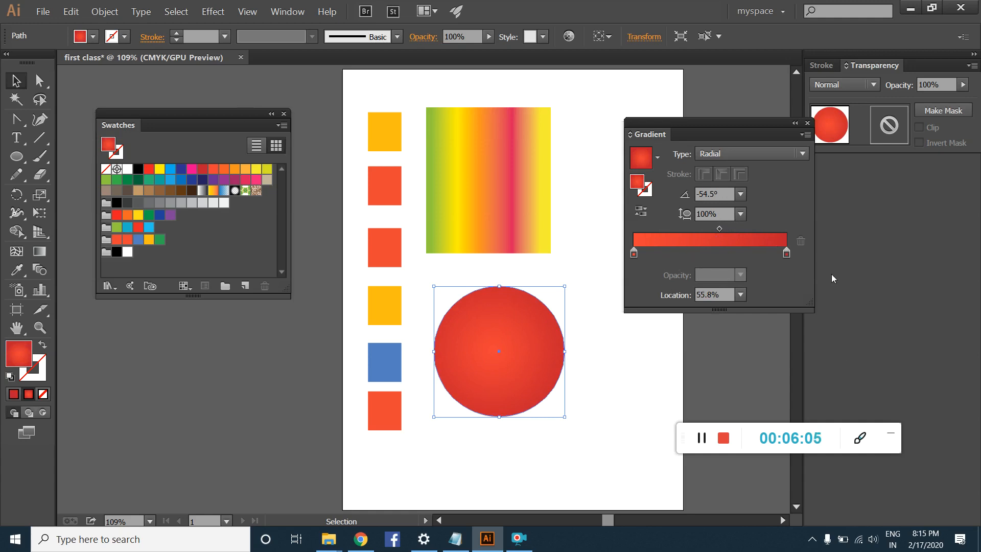
# Step: Replace the circle gradient's starting stop with the orange swatch and try midpoint locations of 13% and 74.41%
pyautogui.moveTo(236, 173); pyautogui.dragTo(634, 253)
pyautogui.click(634, 253)
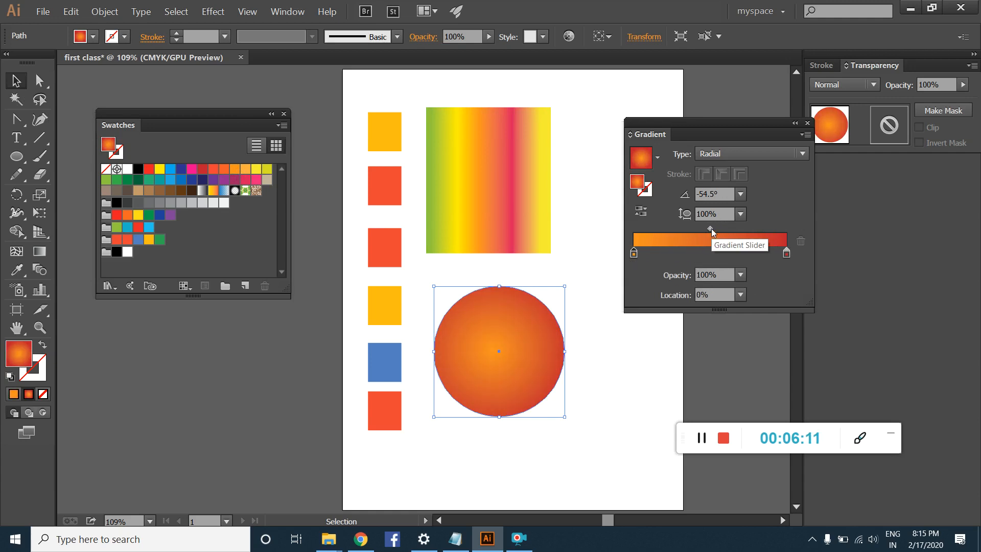
pyautogui.moveTo(711, 229); pyautogui.dragTo(652, 243)
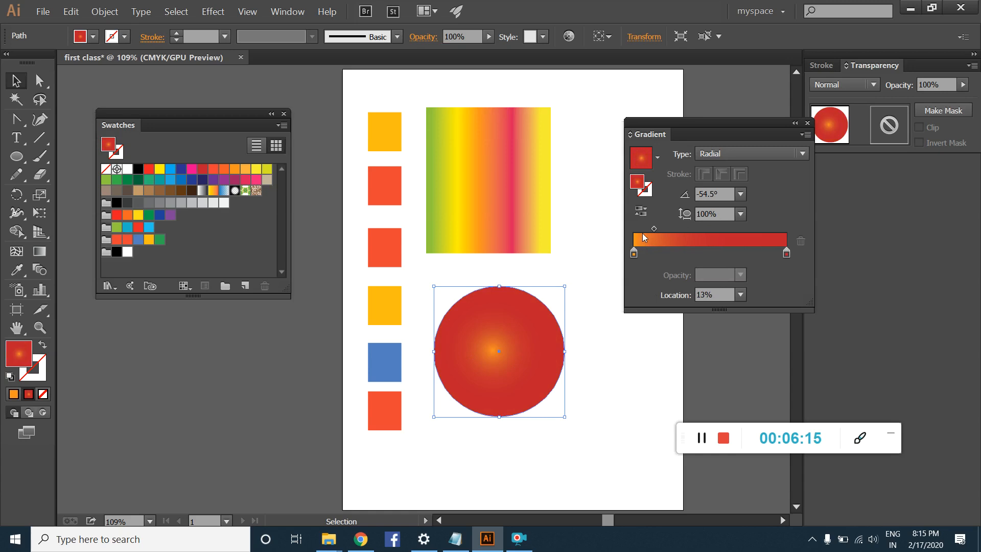
pyautogui.moveTo(653, 230); pyautogui.dragTo(751, 235)
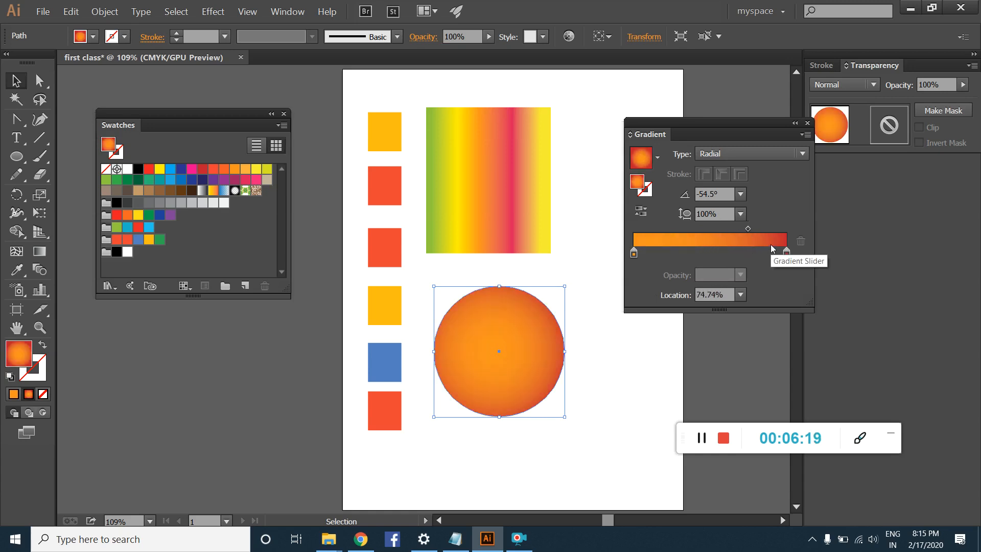
pyautogui.moveTo(748, 229)
pyautogui.mouseDown()
pyautogui.moveTo(680, 228)
pyautogui.moveTo(749, 235)
pyautogui.mouseUp()
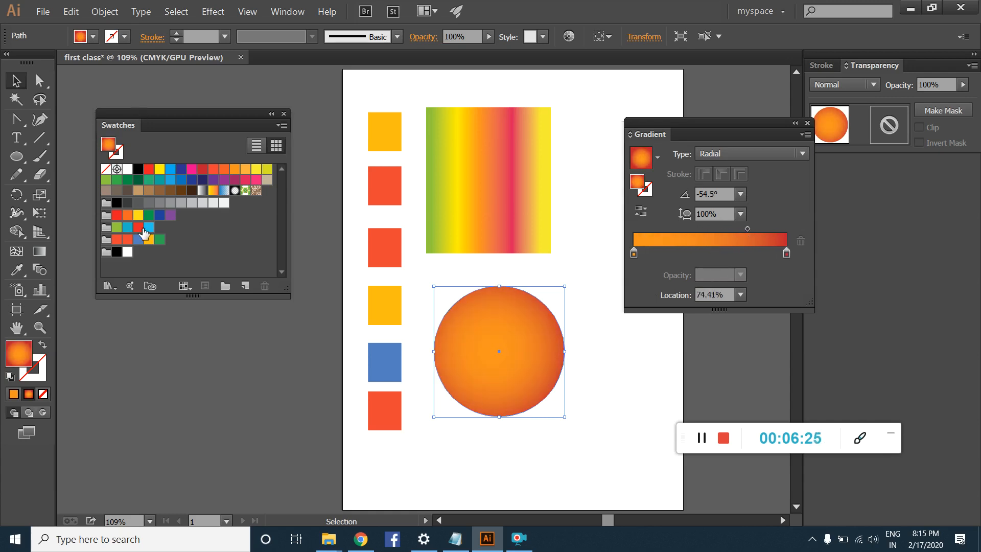
# Step: Add a yellow stop at 53.04% to the circle's gradient and spread the midpoints on both sides of it outward
pyautogui.moveTo(141, 219); pyautogui.dragTo(704, 255)
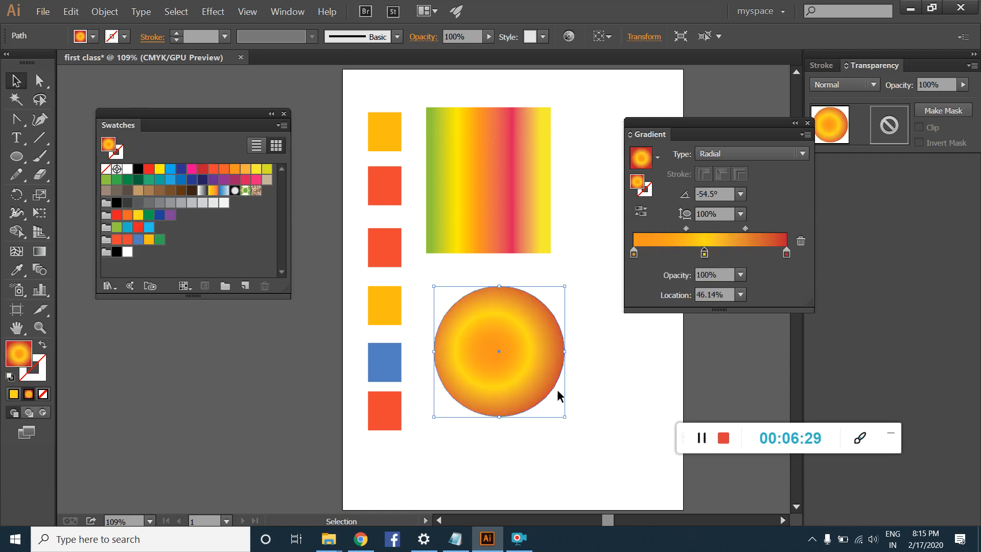
pyautogui.moveTo(686, 229); pyautogui.dragTo(666, 229)
pyautogui.moveTo(745, 229); pyautogui.dragTo(753, 228)
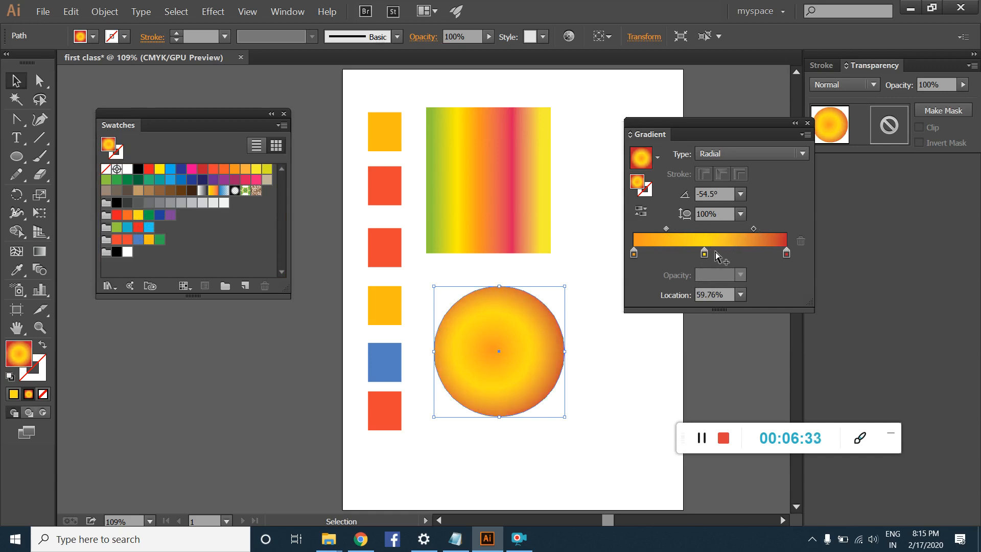
pyautogui.moveTo(704, 255); pyautogui.dragTo(715, 256)
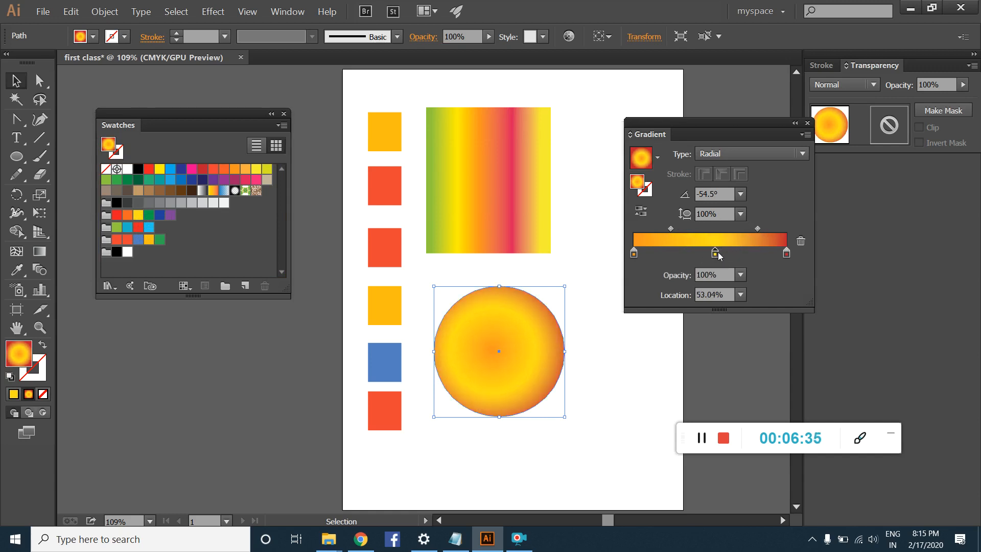
# Step: Redraw the circle's radial gradient repeatedly with the Gradient tool, varying its center, length and direction
pyautogui.click(40, 251)
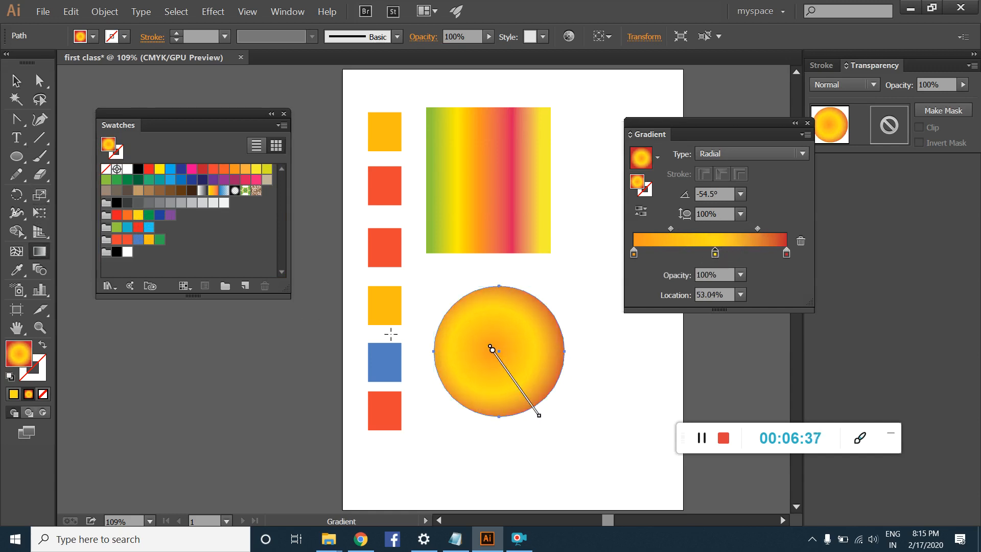
pyautogui.moveTo(520, 345); pyautogui.dragTo(560, 386)
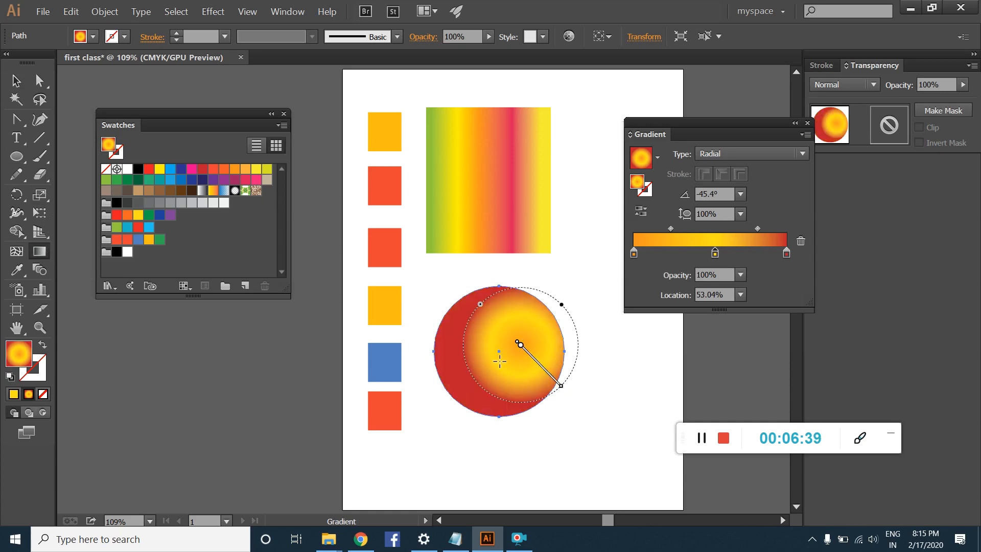
pyautogui.moveTo(495, 360); pyautogui.dragTo(557, 420)
pyautogui.moveTo(507, 337); pyautogui.dragTo(538, 352)
pyautogui.moveTo(494, 382)
pyautogui.mouseDown()
pyautogui.moveTo(548, 452)
pyautogui.moveTo(501, 415)
pyautogui.moveTo(540, 433)
pyautogui.moveTo(572, 411)
pyautogui.moveTo(498, 380)
pyautogui.moveTo(547, 422)
pyautogui.mouseUp()
pyautogui.moveTo(546, 341); pyautogui.dragTo(536, 391)
pyautogui.moveTo(534, 306); pyautogui.dragTo(438, 276)
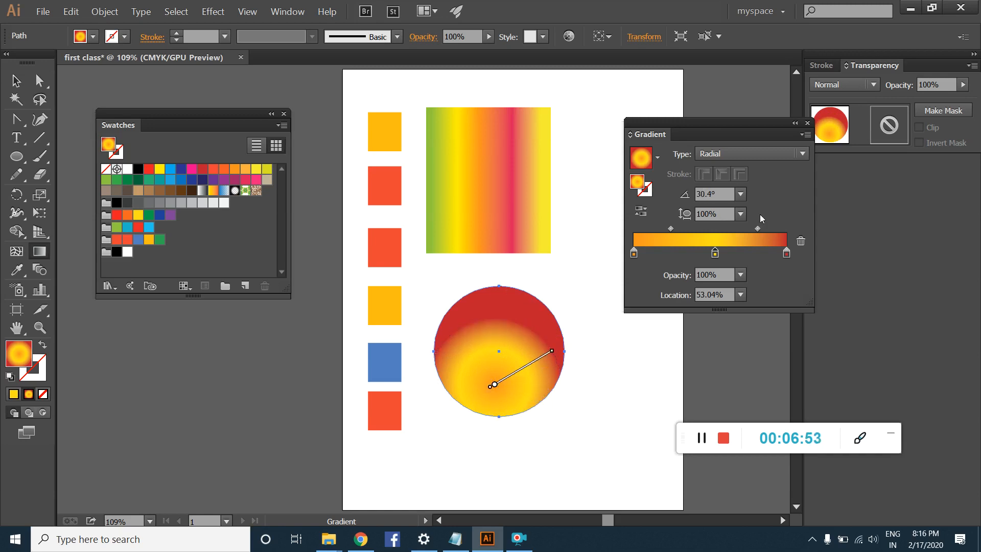
# Step: Set the circle's gradient angle to -45°, and redraw the gradient from the circle's upper right outward past its edge
pyautogui.click(740, 193)
pyautogui.click(749, 393)
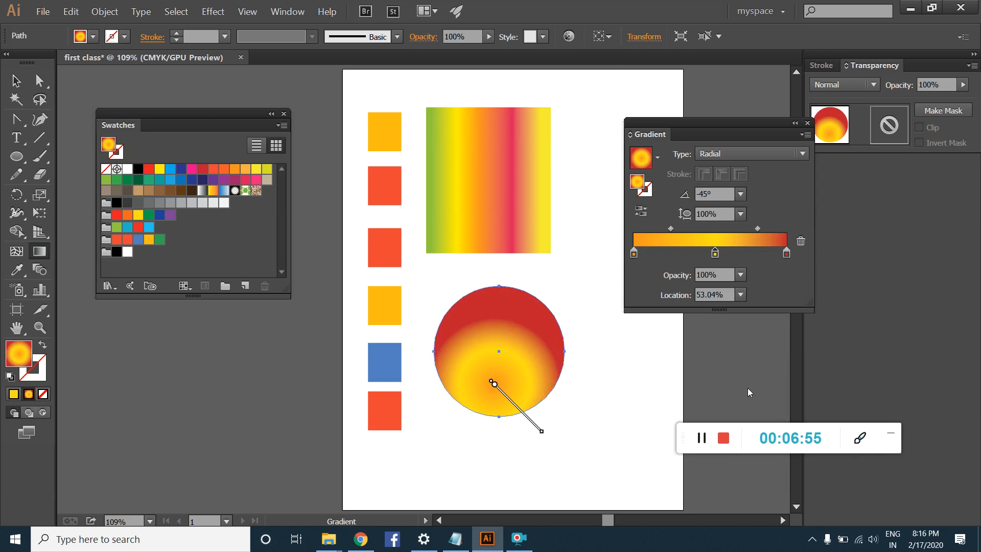
pyautogui.moveTo(530, 319); pyautogui.dragTo(590, 400)
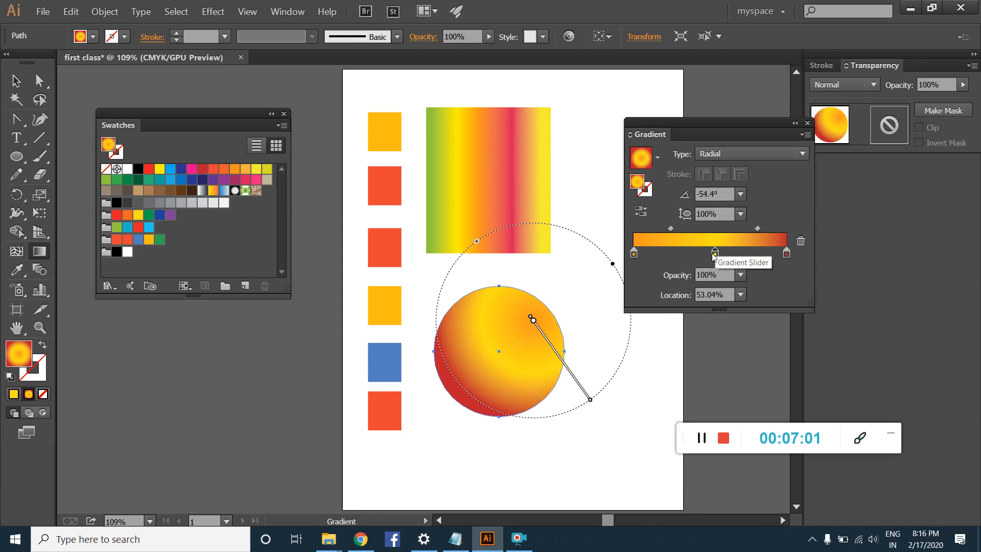
# Step: Remove the yellow stop and redraw the gradient from the circle's center to its edge, with the midpoint shifted toward the red end
pyautogui.moveTo(714, 254); pyautogui.dragTo(718, 272)
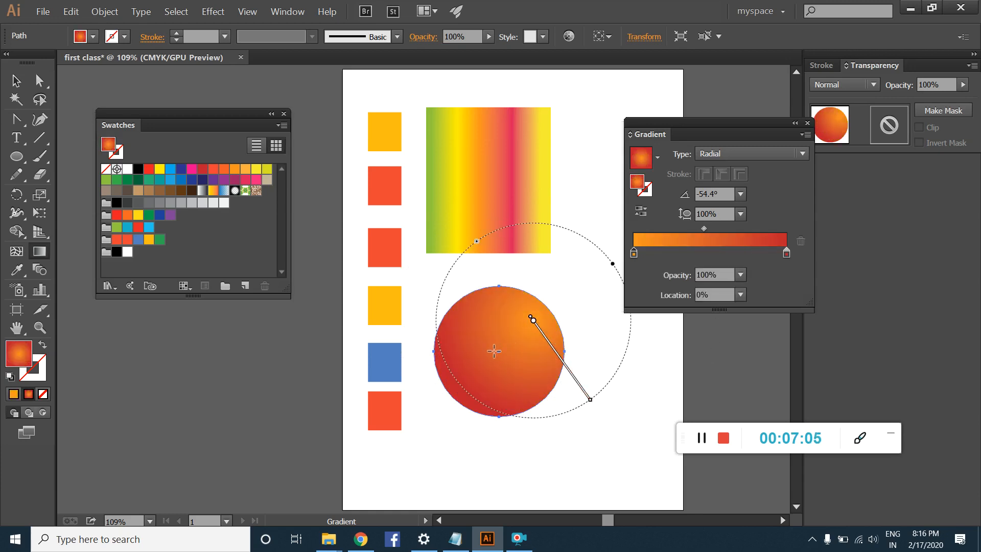
pyautogui.moveTo(495, 352); pyautogui.dragTo(543, 406)
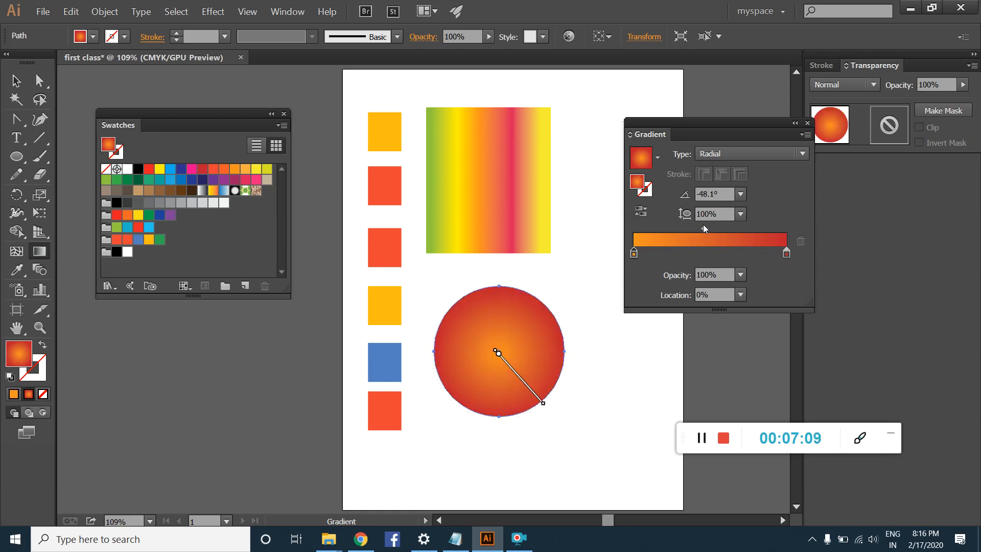
pyautogui.moveTo(703, 228); pyautogui.dragTo(761, 238)
pyautogui.click(15, 81)
pyautogui.click(463, 152)
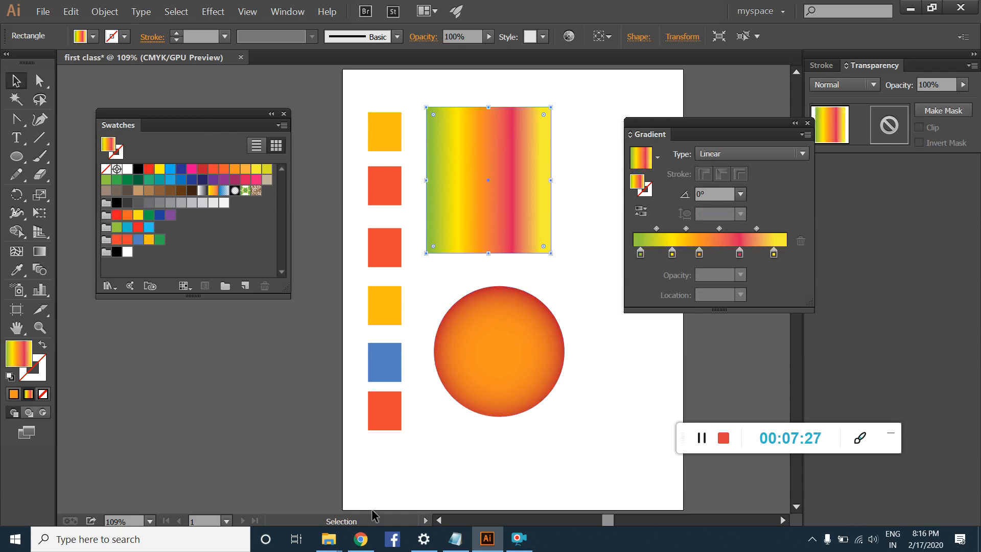
# Step: Switch to Chrome and search Google Images for "gold text gradient colors for illustrator"
pyautogui.click(361, 539)
pyautogui.click(225, 6)
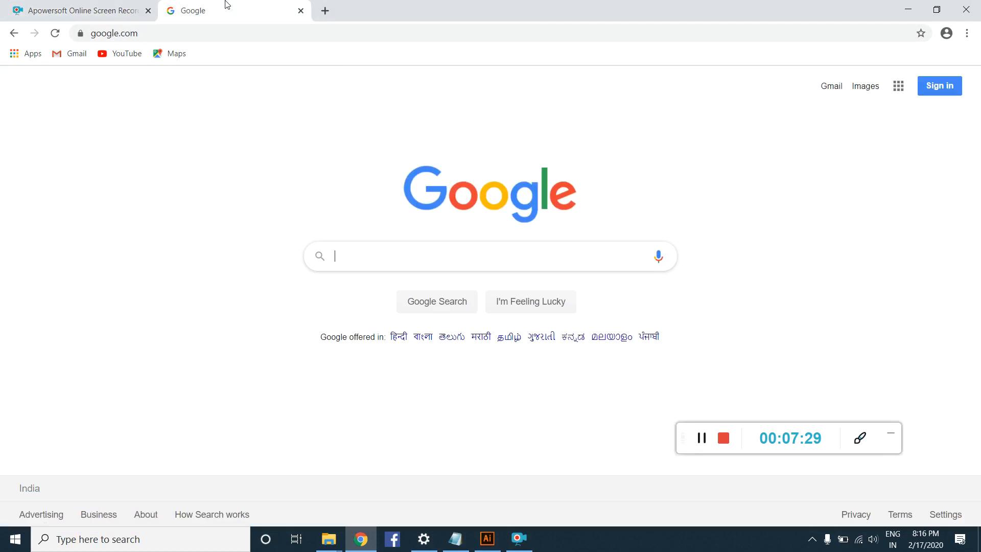
pyautogui.click(360, 258)
pyautogui.write('gold')
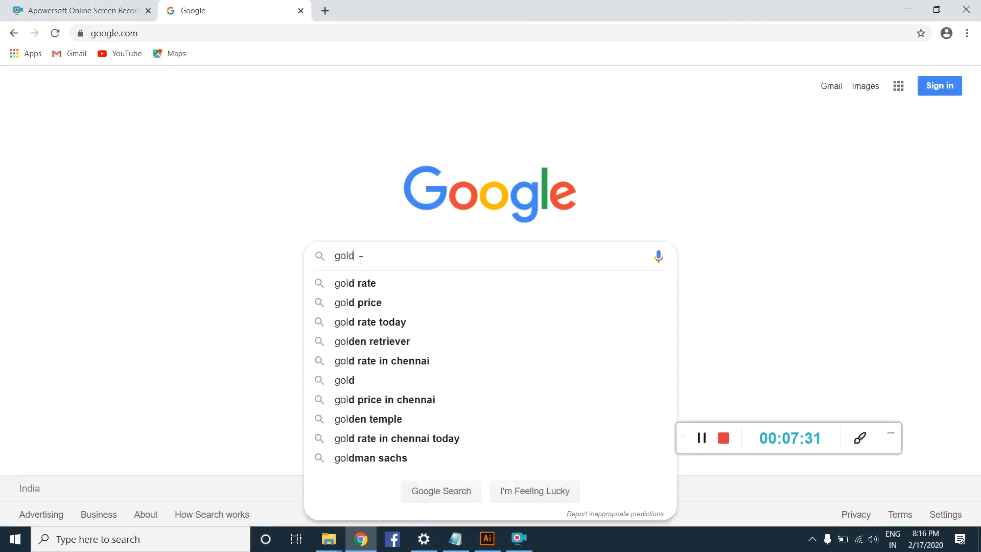
pyautogui.write(' text gradie')
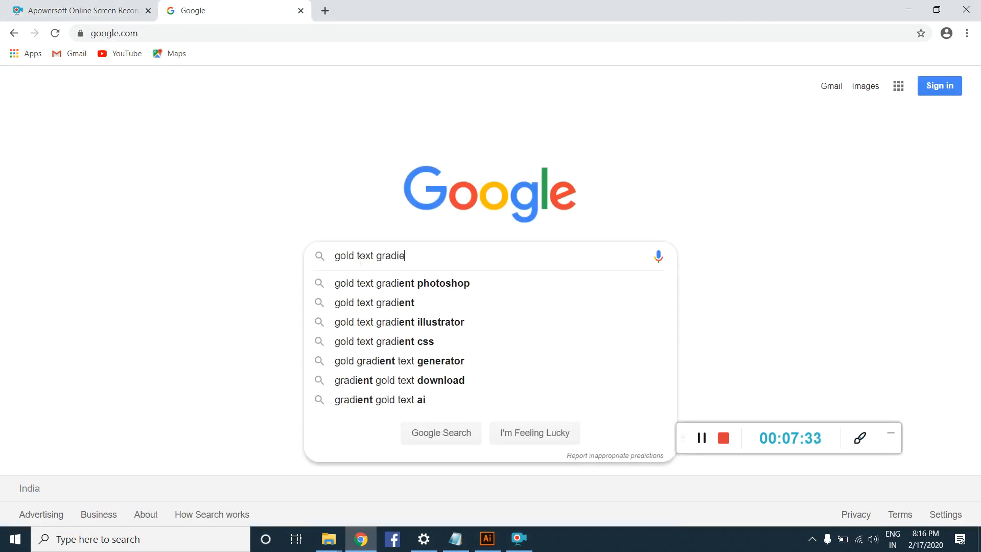
pyautogui.write('nt colors for illustrator')
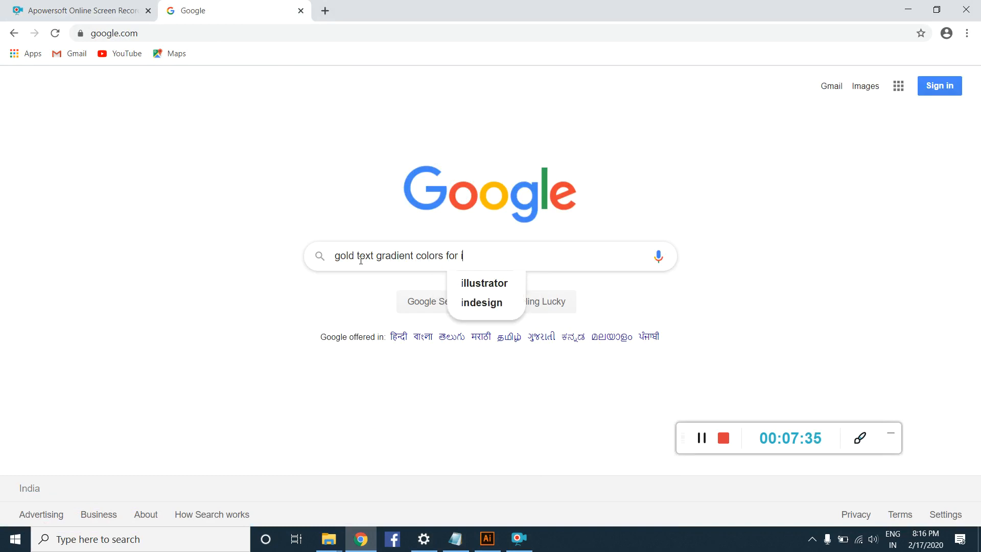
pyautogui.press('Return')
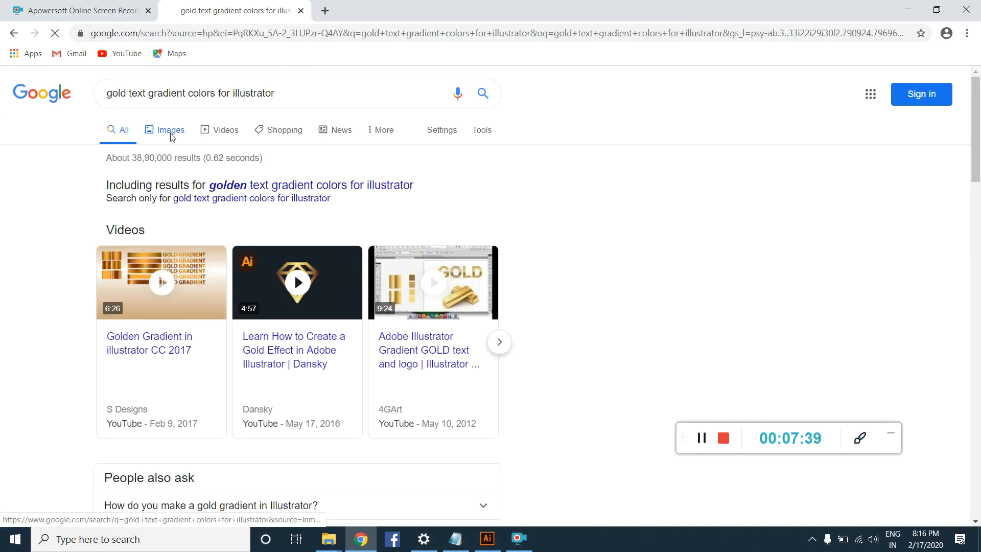
pyautogui.click(168, 131)
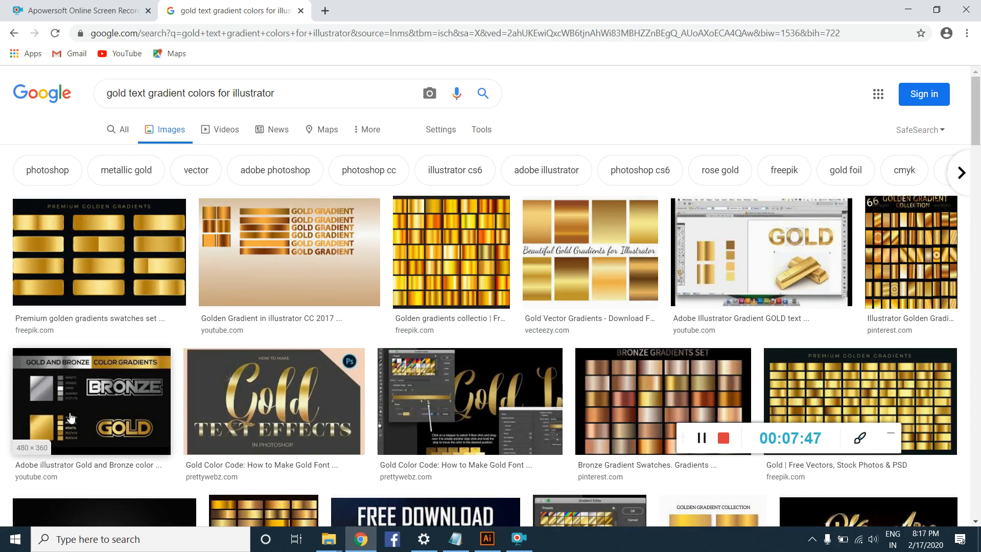
# Step: Browse the gold gradient image results and preview the DRK Creative image of three gold gradient bars with hex codes
pyautogui.click(71, 418)
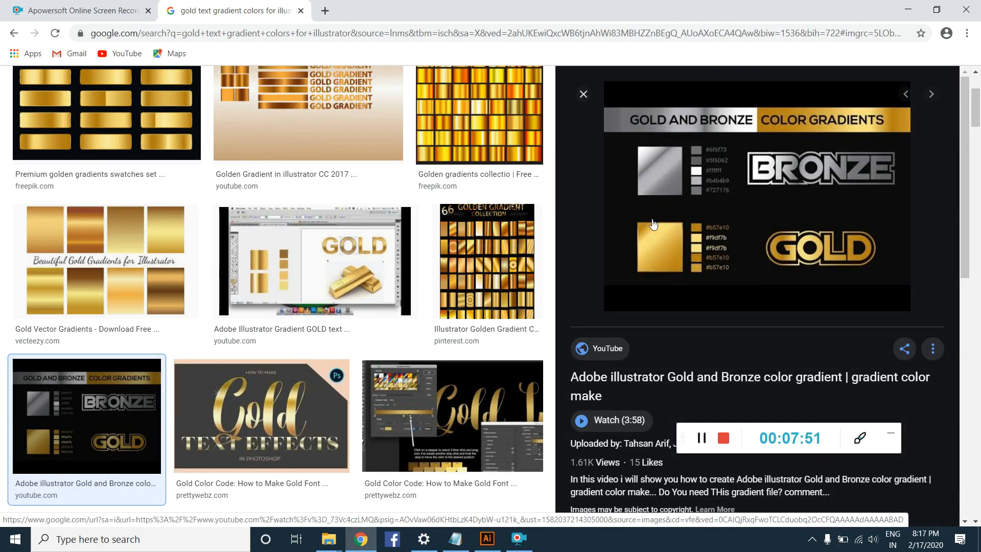
pyautogui.scroll(-5, 366, 398)
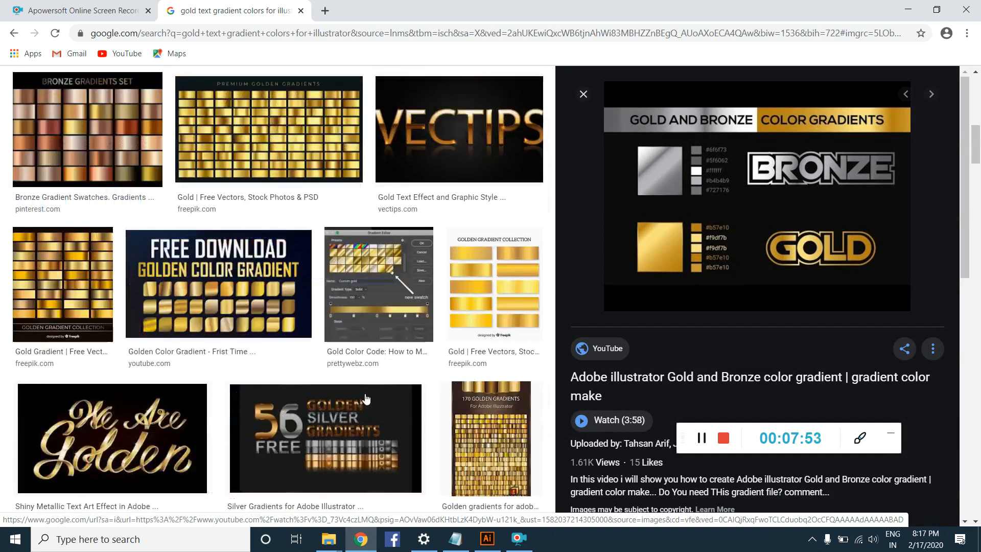
pyautogui.scroll(-7, 366, 399)
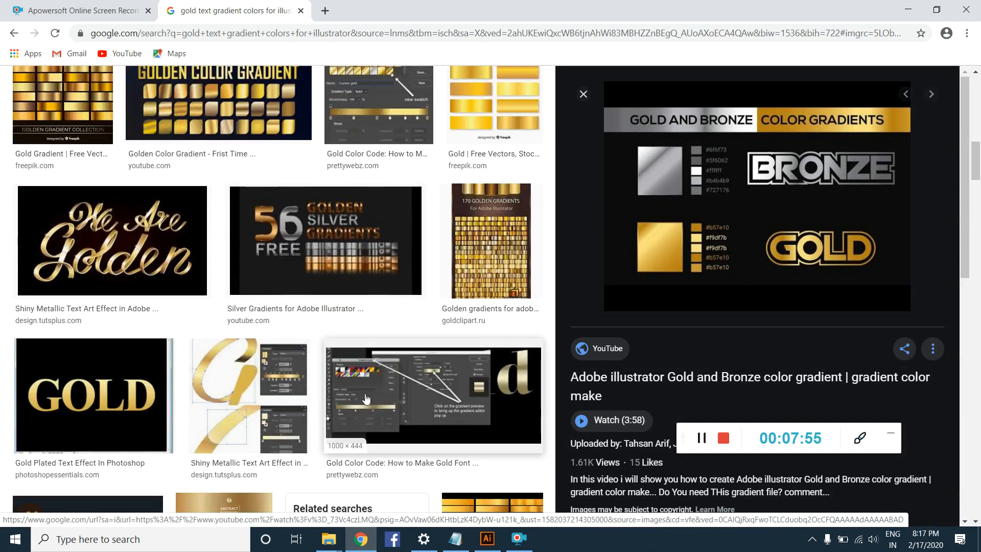
pyautogui.scroll(-5, 365, 398)
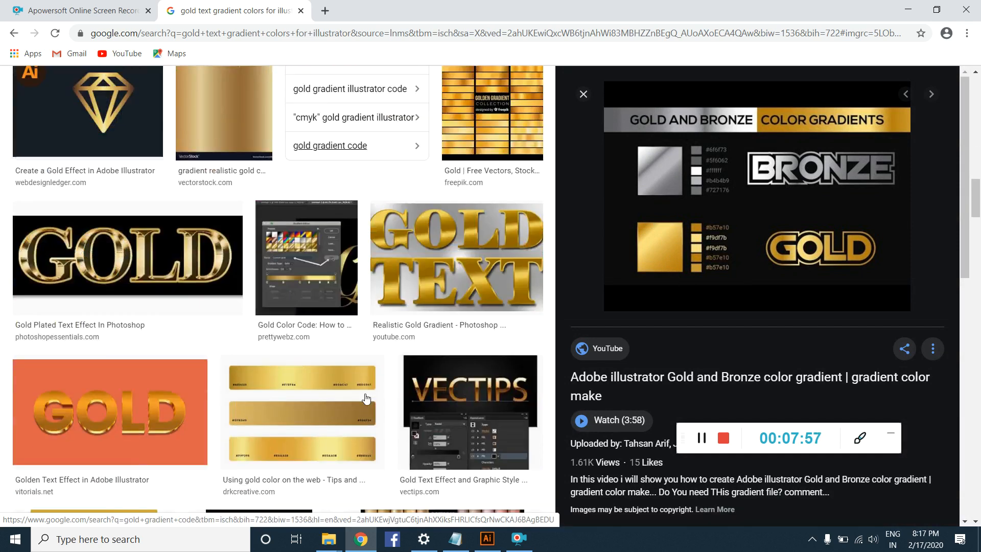
pyautogui.click(338, 379)
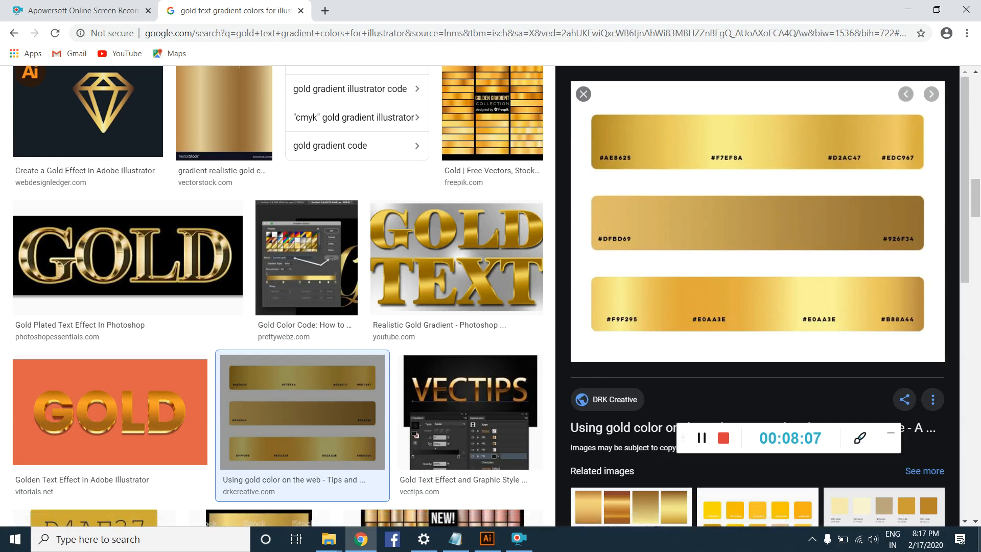
# Step: Switch back to Illustrator and paste the captured screenshot of the gold gradient image results into the document
pyautogui.click(487, 538)
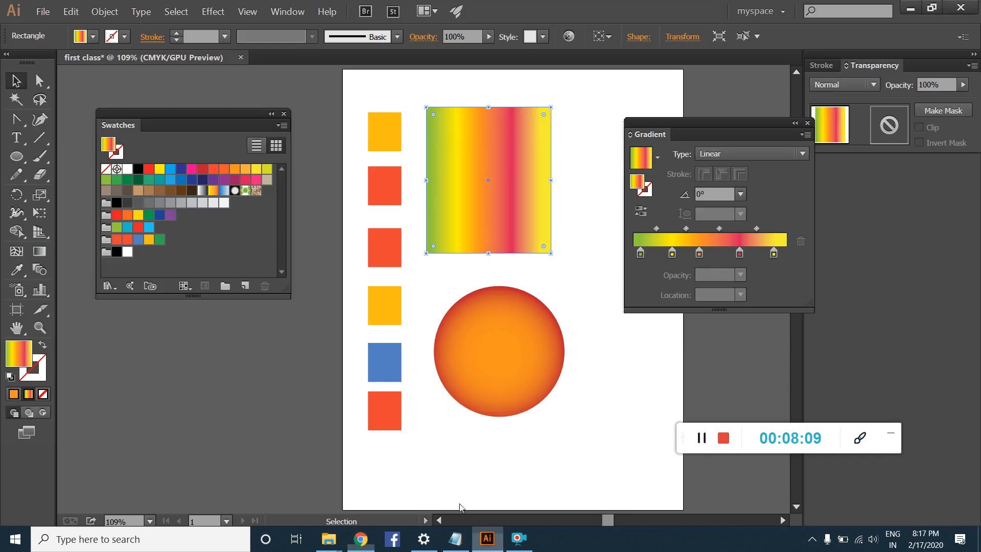
pyautogui.click(257, 385)
pyautogui.hotkey('ctrl', 'v')
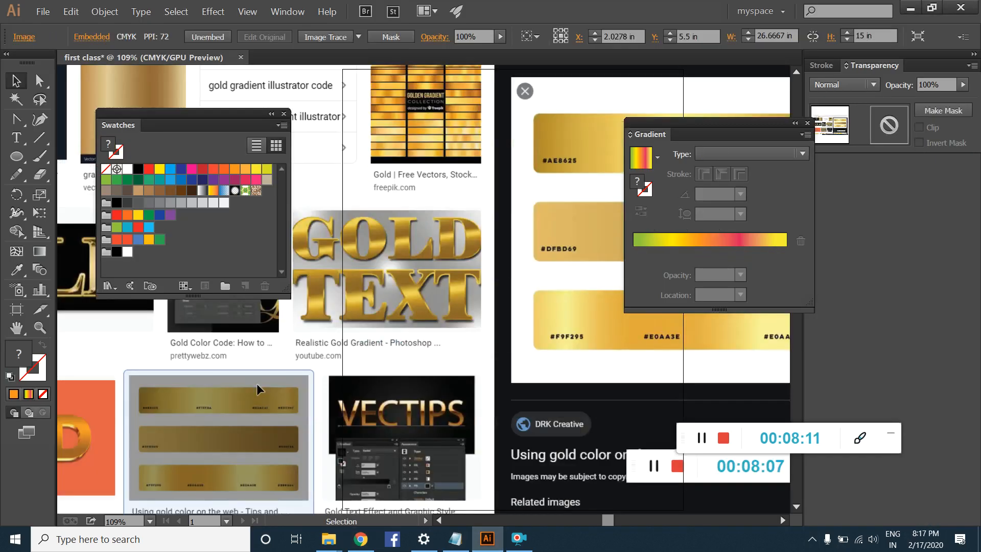
pyautogui.hotkey('ctrl', '-')
pyautogui.hotkey('ctrl', '-')
pyautogui.hotkey('ctrl', '-')
pyautogui.hotkey('ctrl', '-')
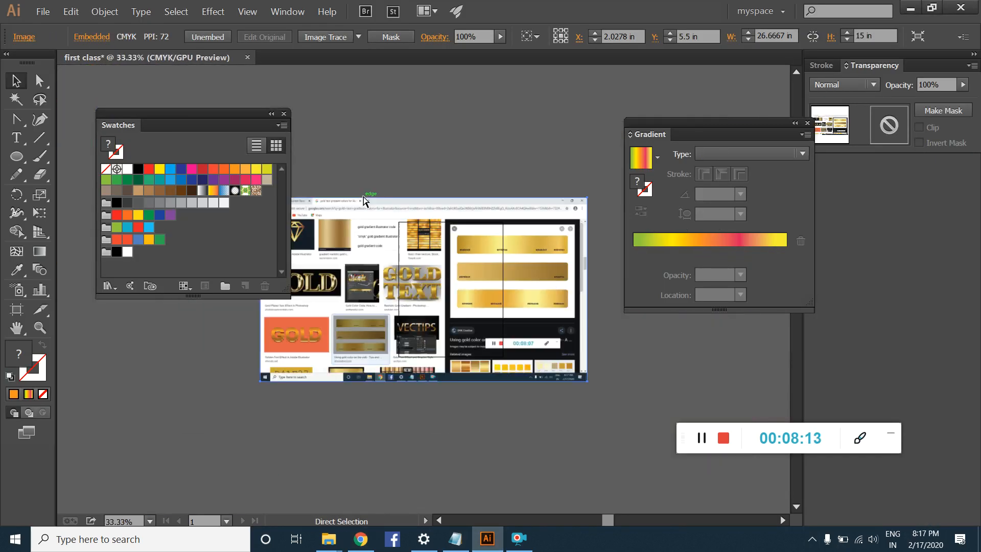
# Step: Move the pasted screenshot clear of the artboard and reposition the Swatches and Gradient panels near each other
pyautogui.moveTo(470, 264); pyautogui.dragTo(132, 373)
pyautogui.moveTo(234, 125); pyautogui.dragTo(584, 89)
pyautogui.moveTo(745, 126); pyautogui.dragTo(769, 84)
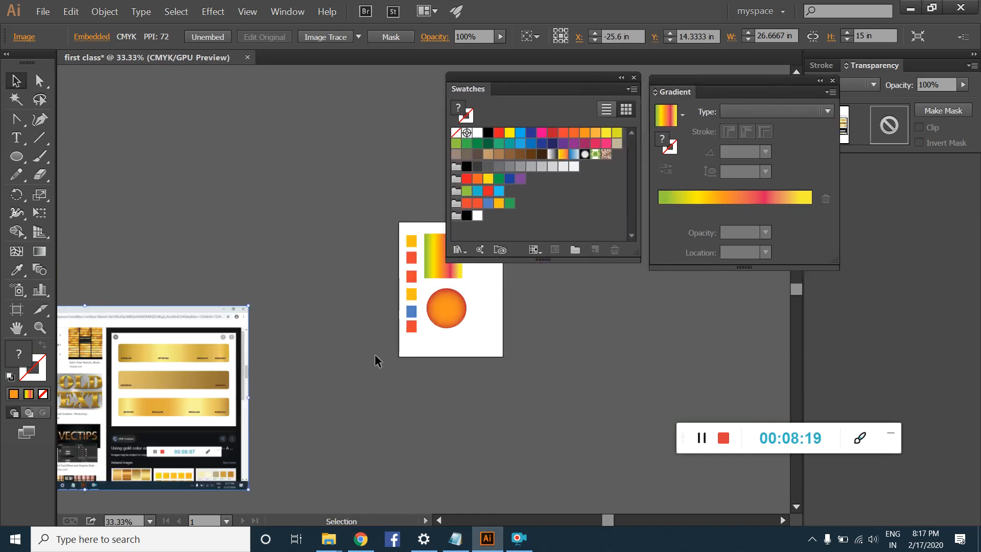
# Step: Draw a tall gradient-filled rectangle about 2.18 by 7.01 in on the canvas beside the reference screenshot
pyautogui.click(557, 347)
pyautogui.hotkey('ctrl', '1')
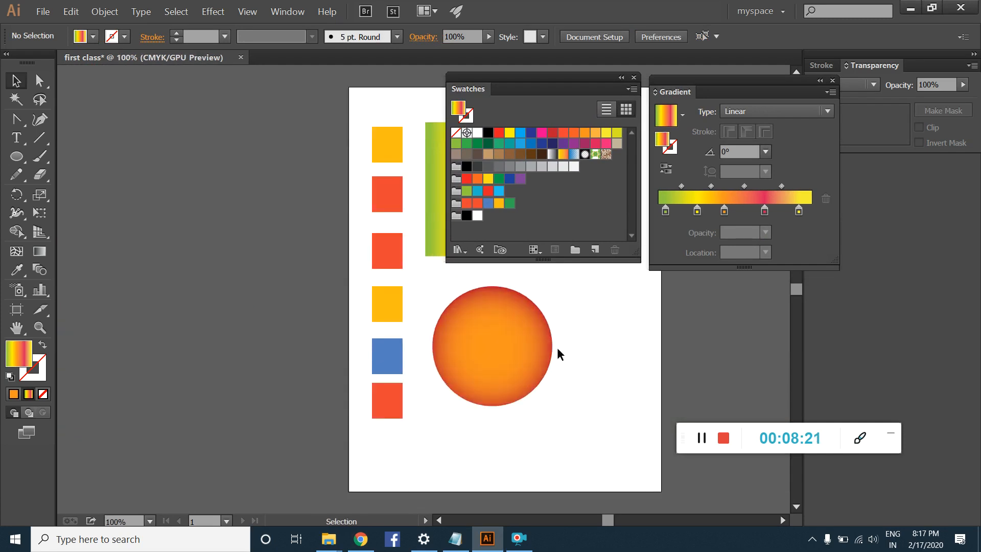
pyautogui.press('space')
pyautogui.moveTo(223, 372); pyautogui.dragTo(298, 142)
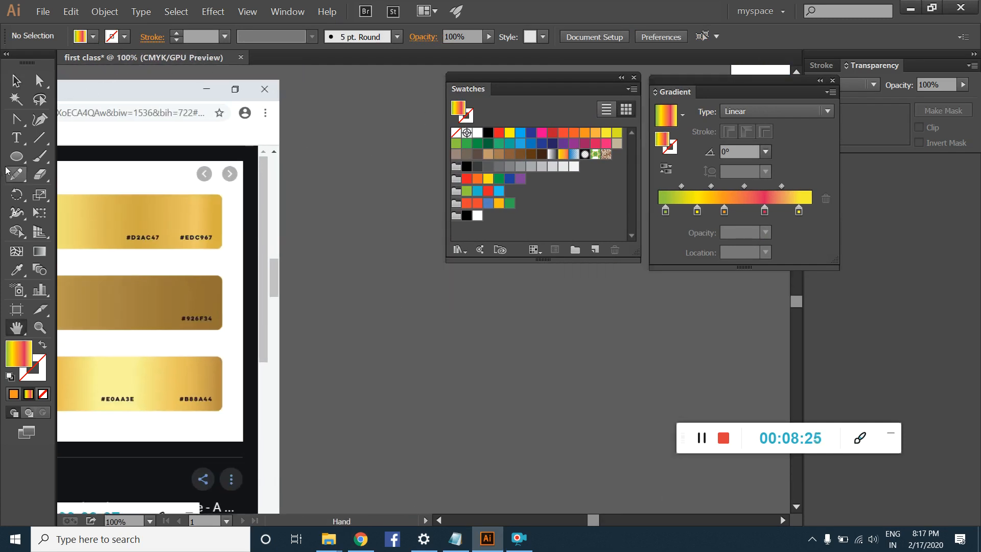
pyautogui.moveTo(17, 155); pyautogui.dragTo(56, 155)
pyautogui.moveTo(323, 132); pyautogui.dragTo(403, 390)
pyautogui.click(15, 82)
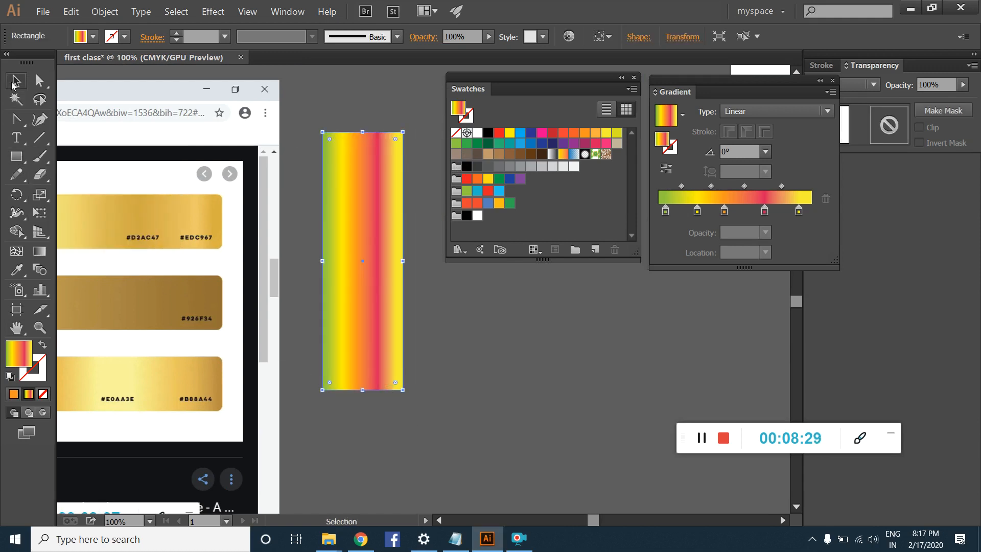
# Step: Reposition the screenshot so its first gold bar is fully in view, and place the tall rectangle over its upper edge
pyautogui.moveTo(175, 263); pyautogui.dragTo(498, 448)
pyautogui.click(363, 233)
pyautogui.moveTo(363, 233); pyautogui.dragTo(160, 192)
pyautogui.moveTo(300, 355); pyautogui.dragTo(464, 370)
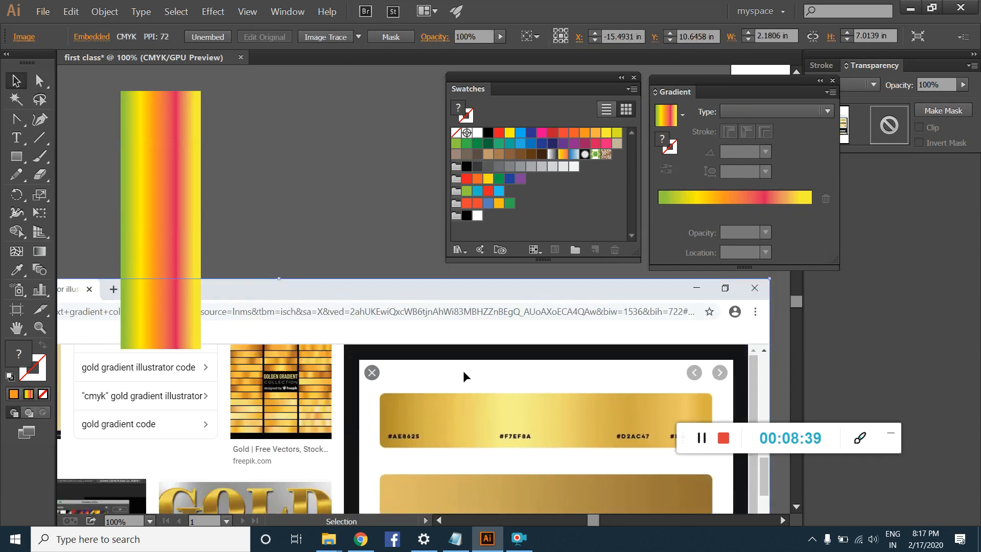
pyautogui.click(173, 195)
pyautogui.click(439, 380)
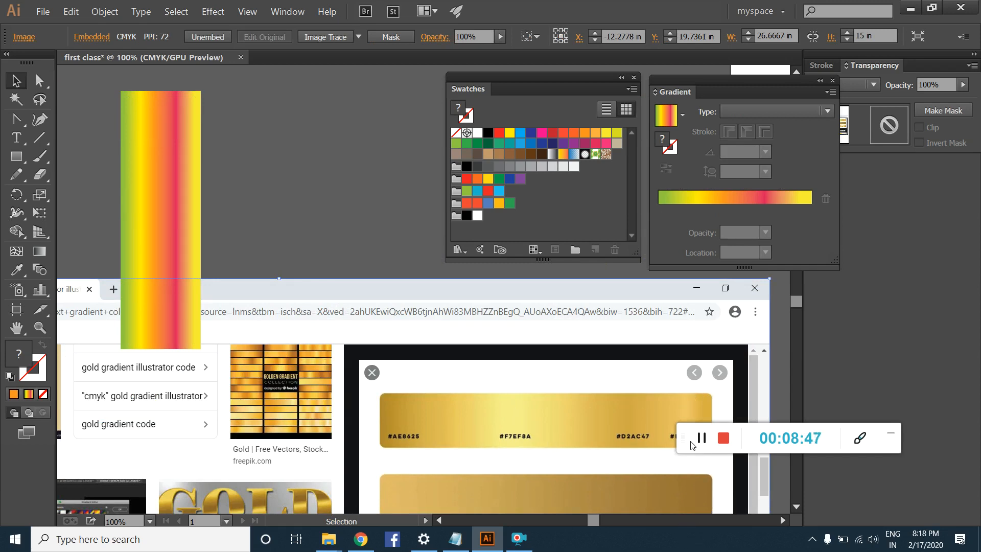
pyautogui.moveTo(684, 438); pyautogui.dragTo(820, 294)
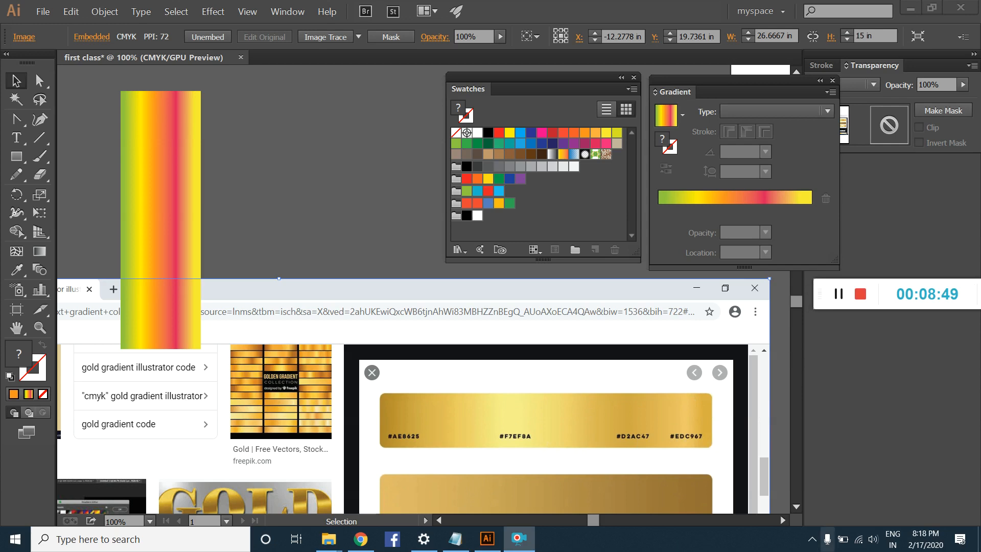
# Step: Fill the tall rectangle with the solid orange color instead of the gradient
pyautogui.click(139, 152)
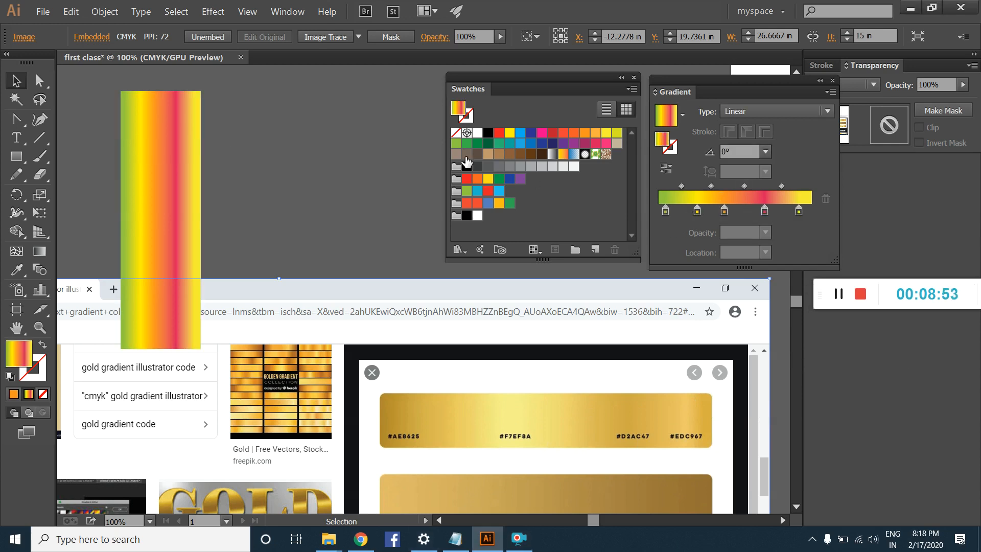
pyautogui.click(15, 395)
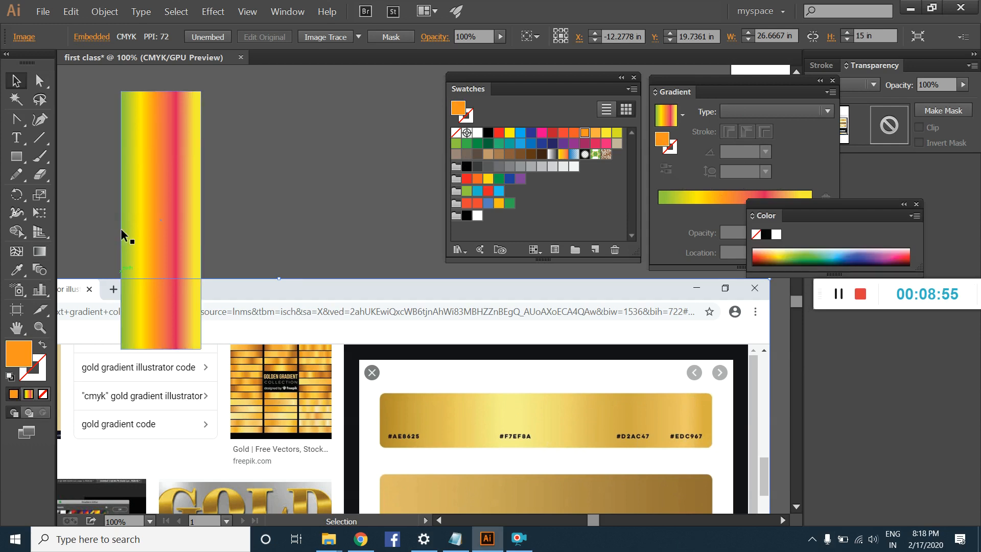
pyautogui.click(124, 319)
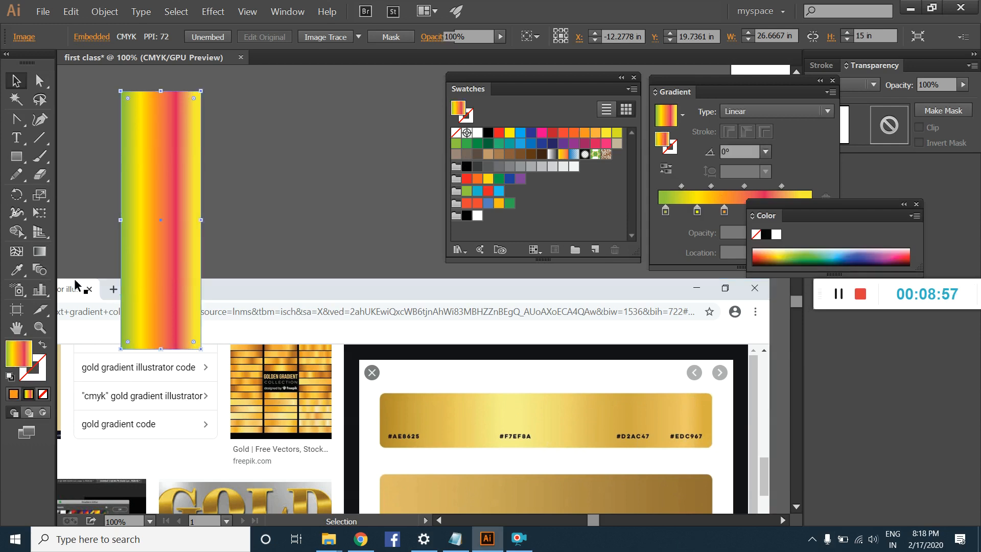
pyautogui.click(14, 394)
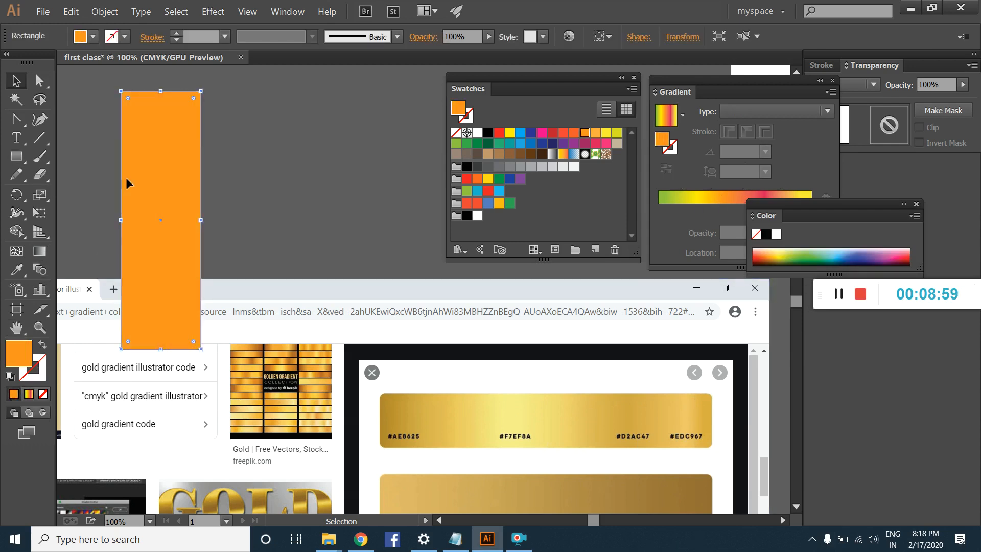
# Step: Move the tall rectangle beside the left edge of the canvas and apply the multicolor linear gradient to its fill
pyautogui.click(274, 153)
pyautogui.moveTo(178, 174); pyautogui.dragTo(242, 232)
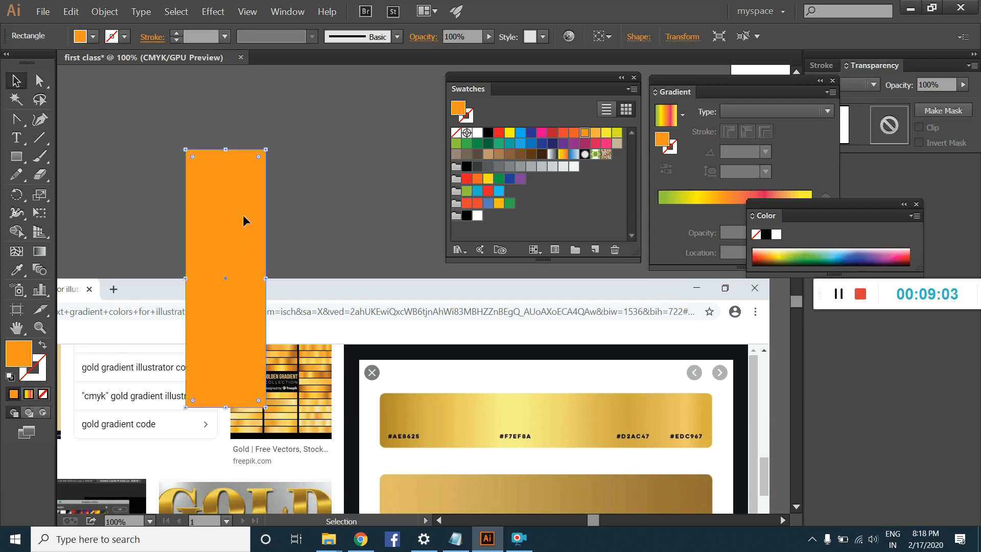
pyautogui.moveTo(243, 216); pyautogui.dragTo(120, 167)
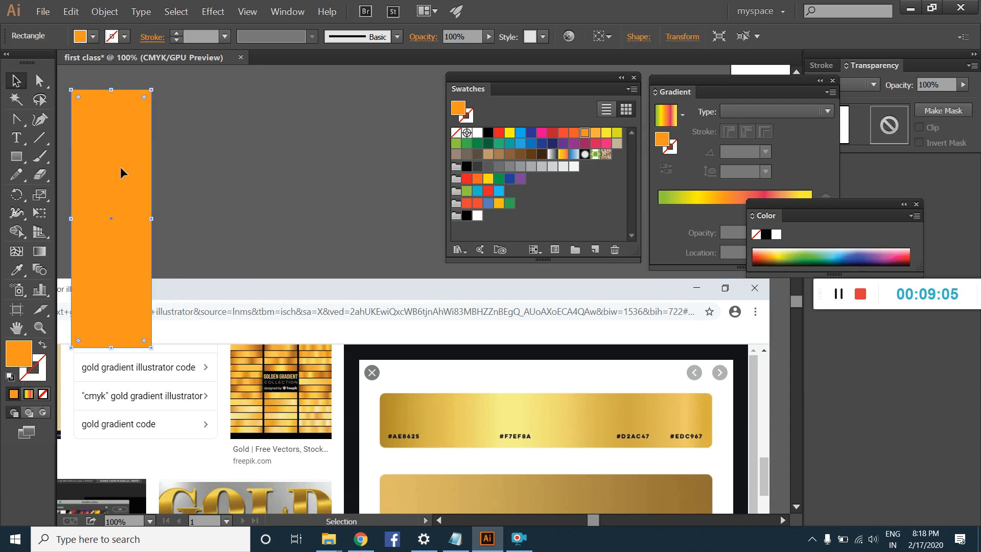
pyautogui.click(40, 251)
pyautogui.moveTo(107, 97); pyautogui.dragTo(105, 324)
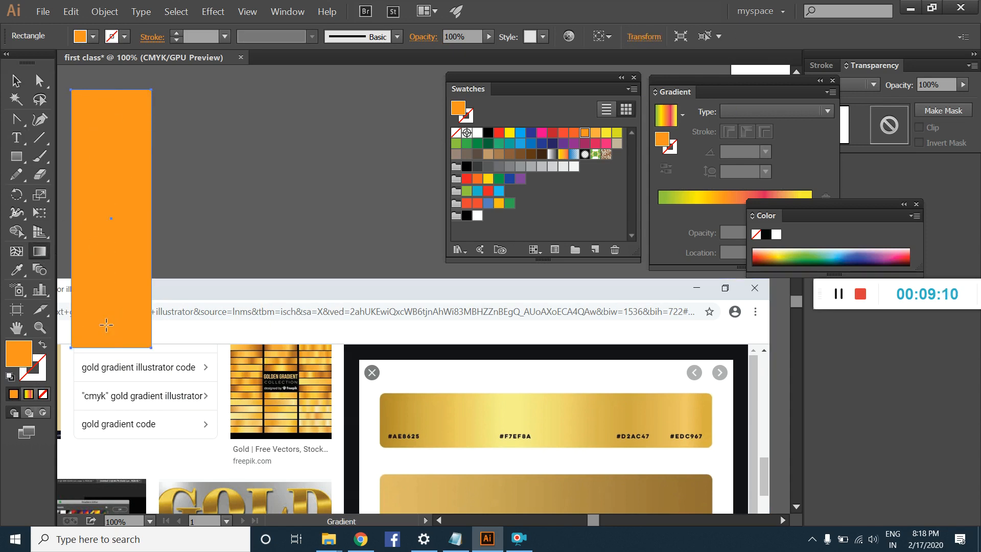
pyautogui.click(29, 394)
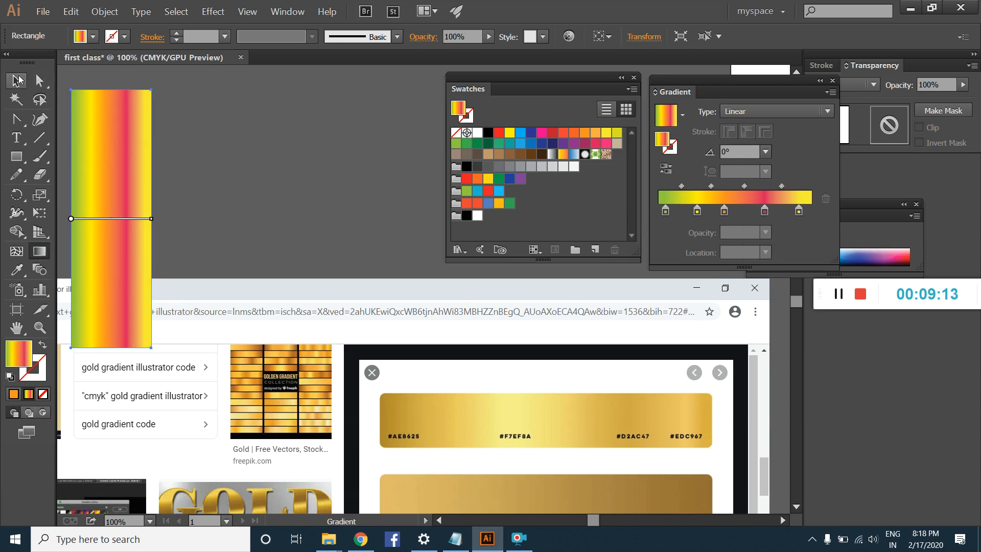
# Step: Remove the inner yellow, pink and orange stops from the rectangle's gradient and shift the green stop to 1.81%
pyautogui.moveTo(697, 211); pyautogui.dragTo(754, 213)
pyautogui.moveTo(665, 212); pyautogui.dragTo(662, 211)
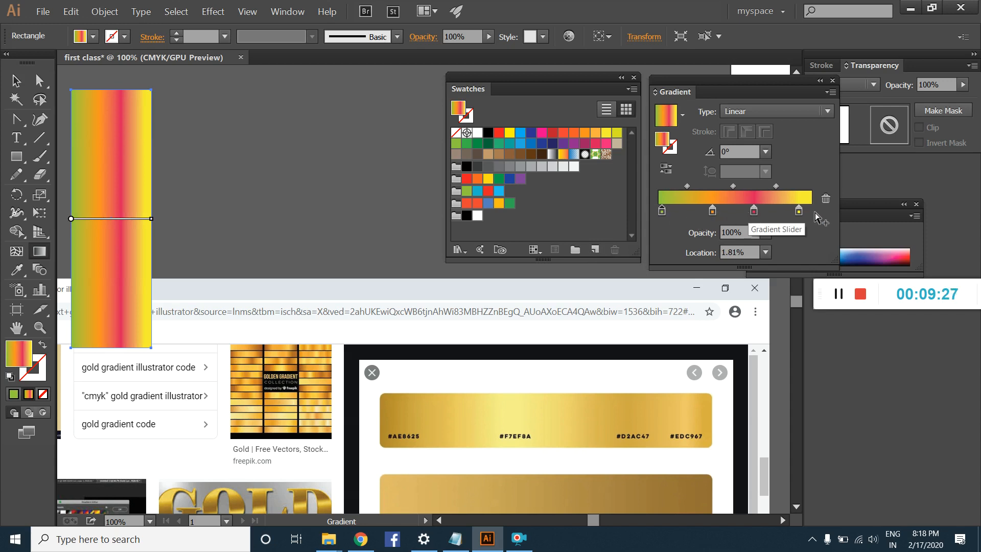
pyautogui.moveTo(751, 213); pyautogui.dragTo(751, 253)
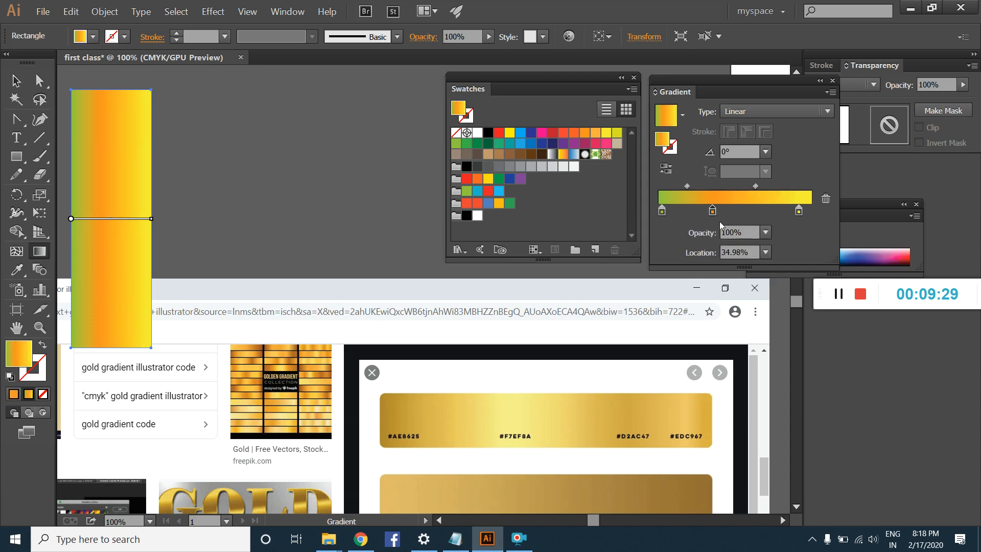
pyautogui.moveTo(712, 211); pyautogui.dragTo(708, 415)
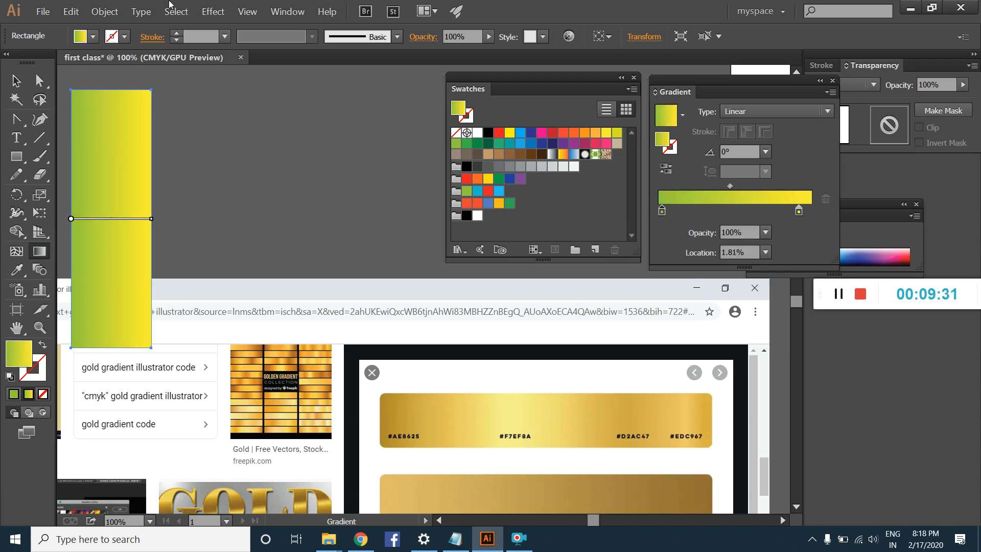
# Step: Create a new color group named "gold class" from the selected artwork
pyautogui.click(581, 249)
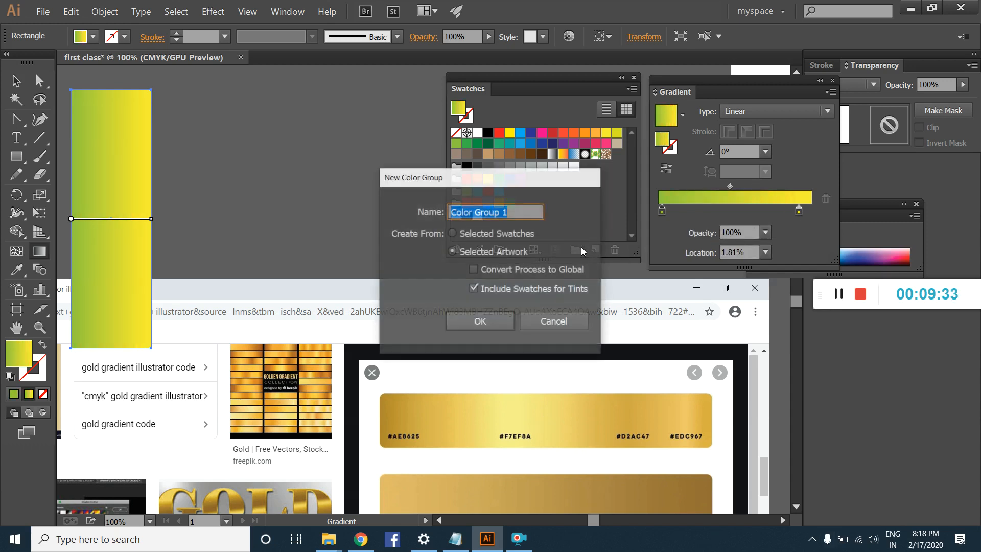
pyautogui.write('g')
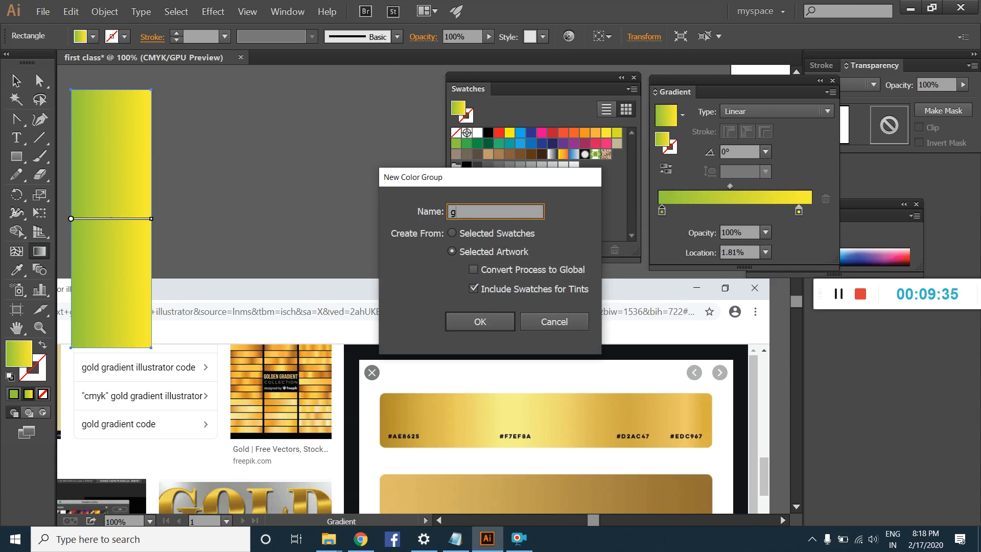
pyautogui.write('old class')
pyautogui.press('Return')
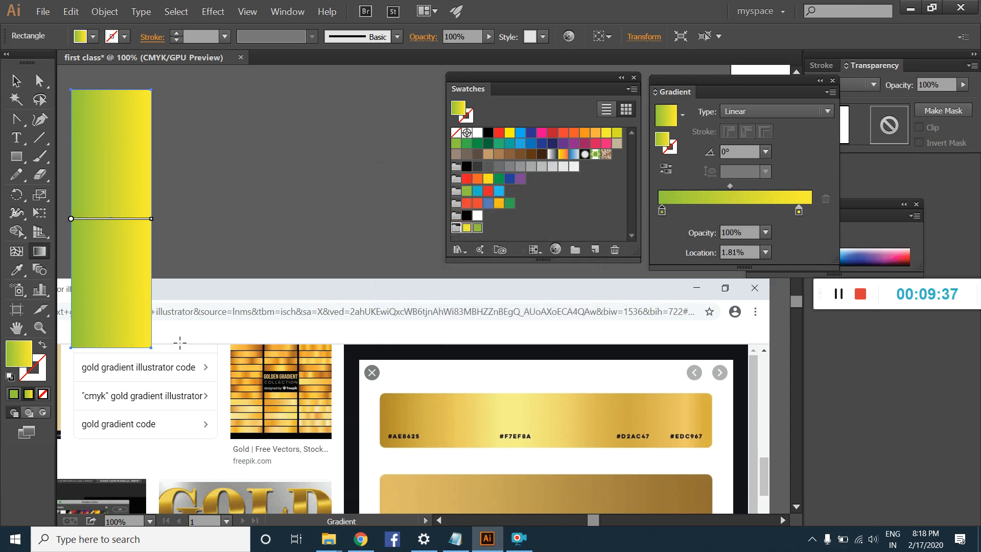
# Step: Delete the yellow and green swatches from the gold class group, keeping the empty group
pyautogui.click(467, 228)
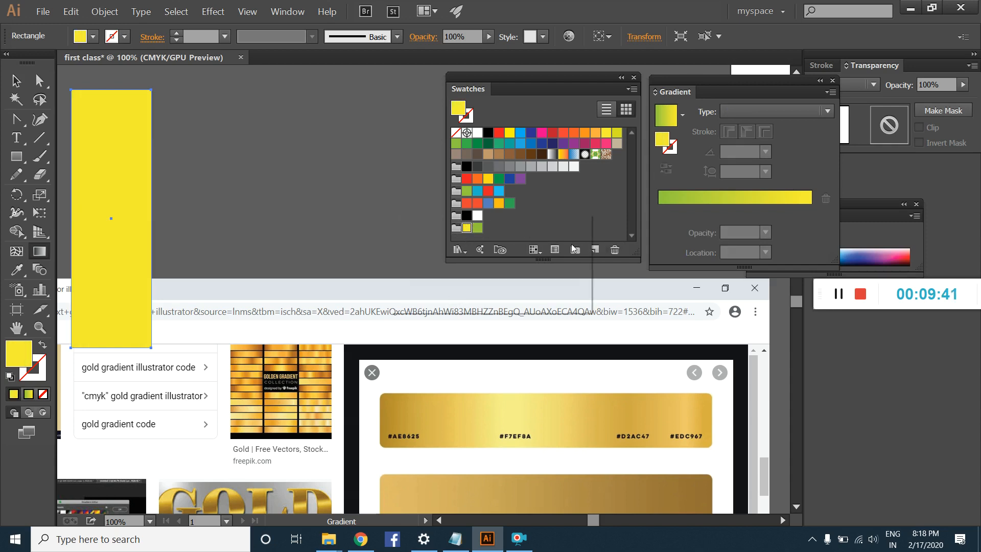
pyautogui.click(615, 250)
pyautogui.click(471, 287)
pyautogui.click(467, 228)
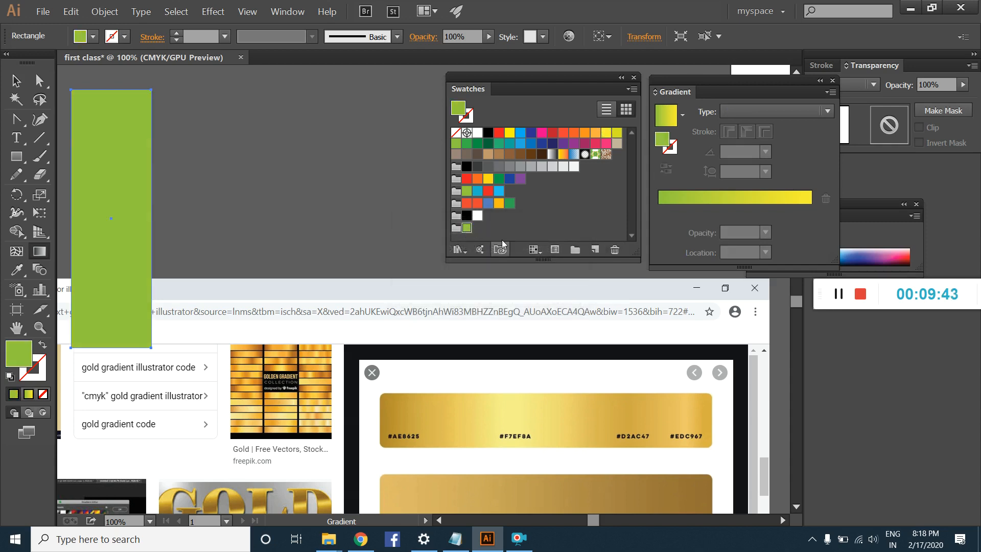
pyautogui.click(613, 250)
pyautogui.click(470, 287)
pyautogui.click(458, 231)
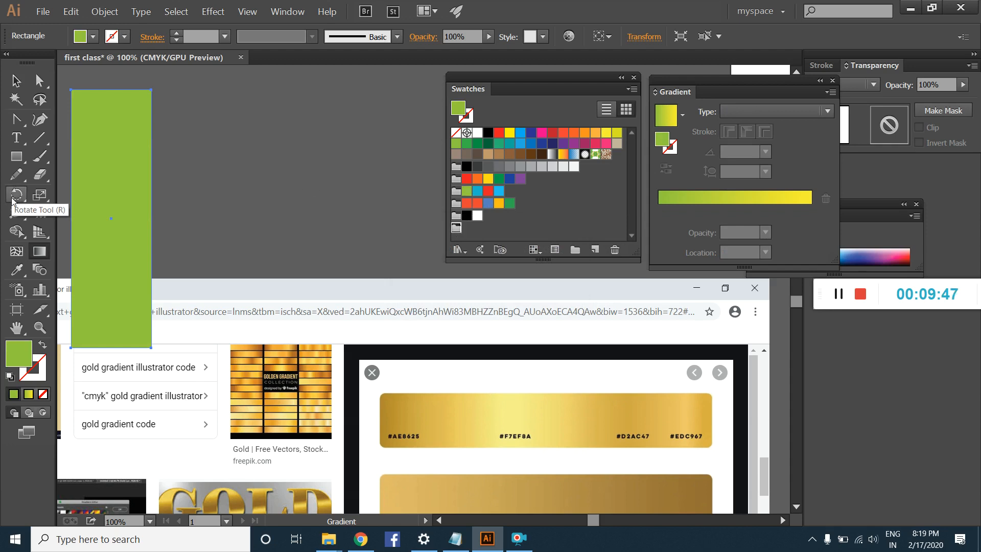
# Step: Sample the dark gold above #AE8625 in the first bar with the Eyedropper and save it as a swatch in the gold class group
pyautogui.click(17, 269)
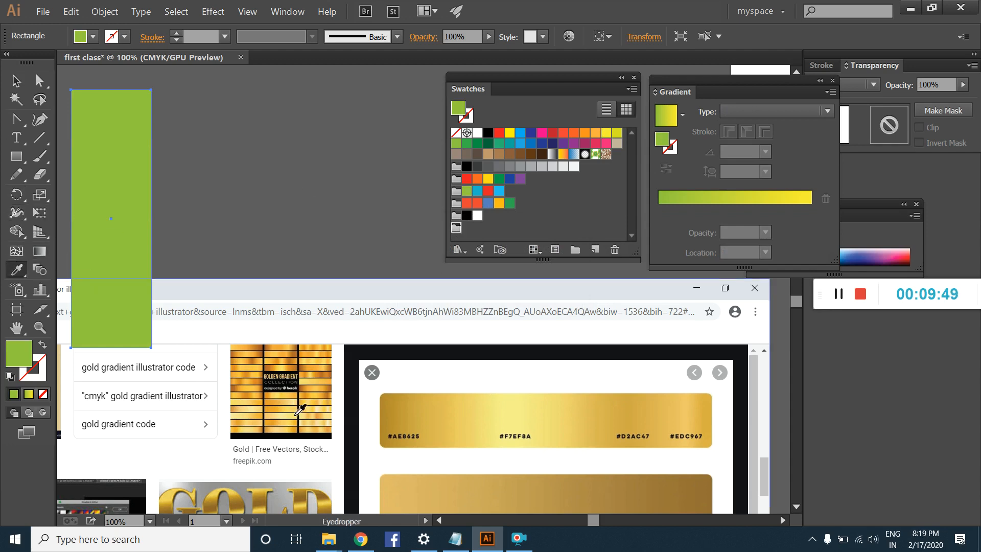
pyautogui.click(399, 404)
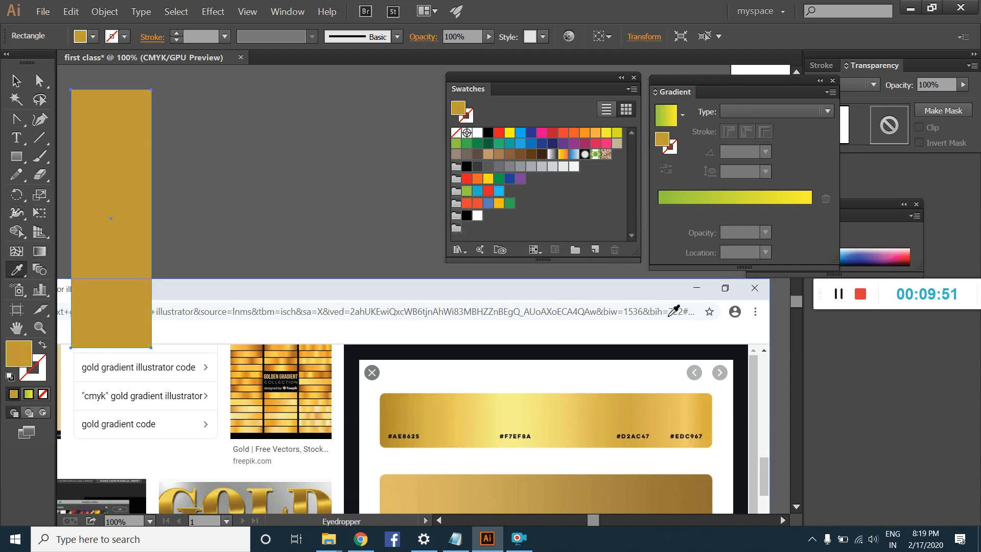
pyautogui.click(594, 250)
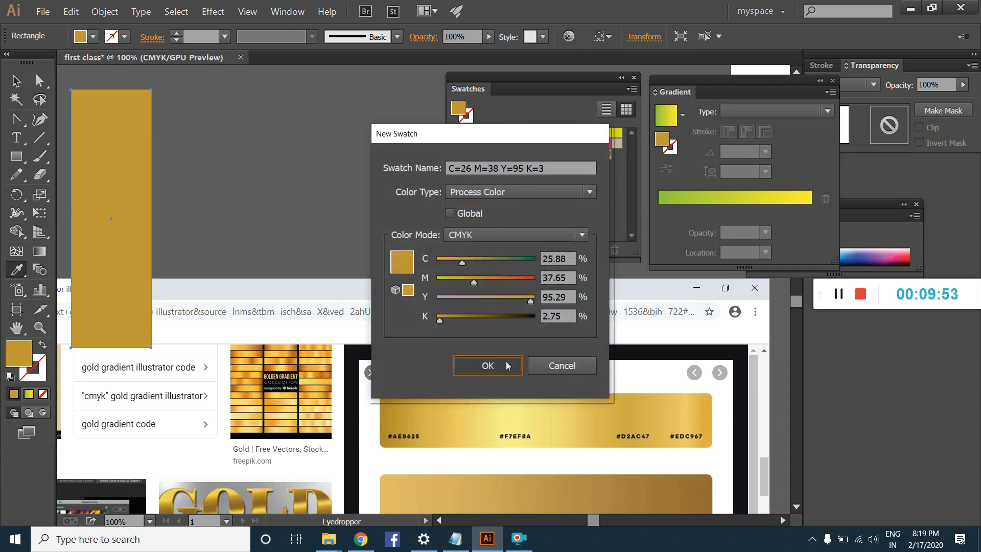
pyautogui.click(487, 366)
pyautogui.moveTo(622, 161); pyautogui.dragTo(460, 236)
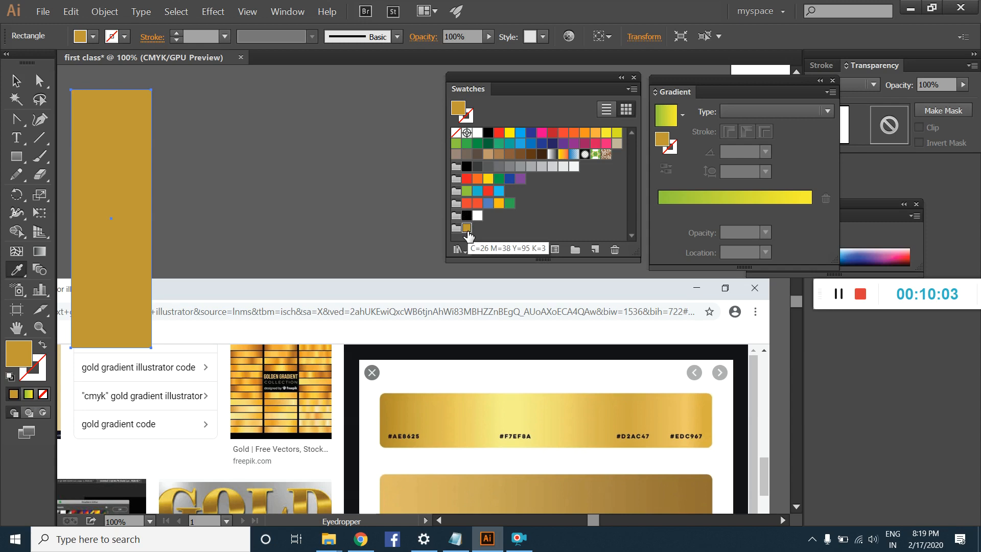
# Step: Sample the pale yellow above #F7EF8A and save it as a new swatch in the gold class group
pyautogui.click(510, 416)
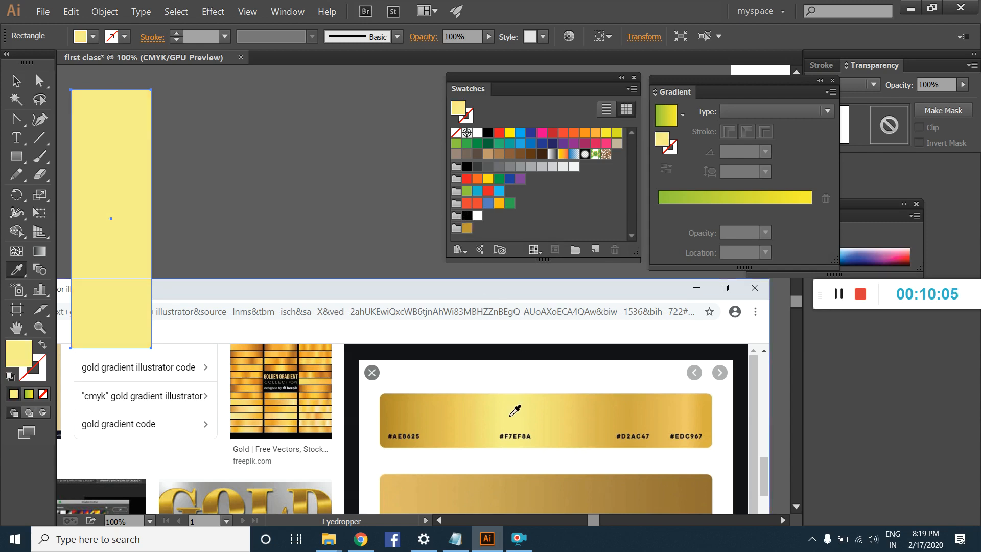
pyautogui.click(593, 249)
pyautogui.press('Return')
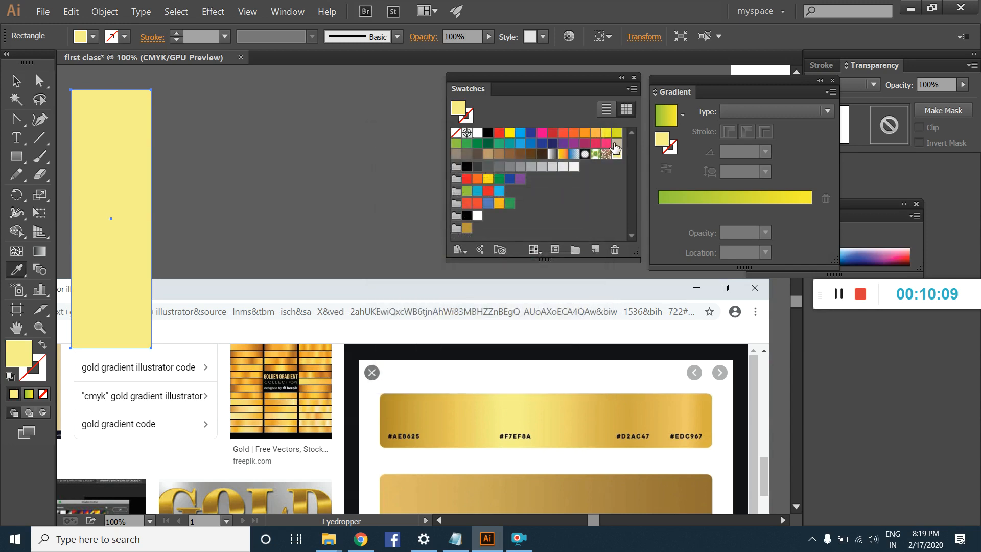
pyautogui.moveTo(616, 153); pyautogui.dragTo(531, 218)
pyautogui.moveTo(460, 231); pyautogui.dragTo(462, 229)
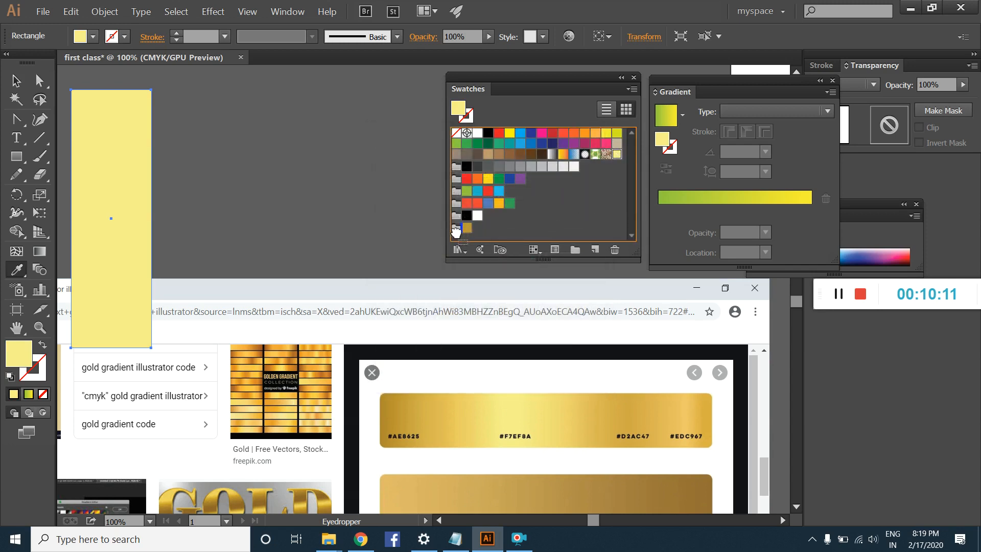
# Step: Sample the gold above #D2AC47 and save it as a new swatch in the gold class group
pyautogui.click(620, 404)
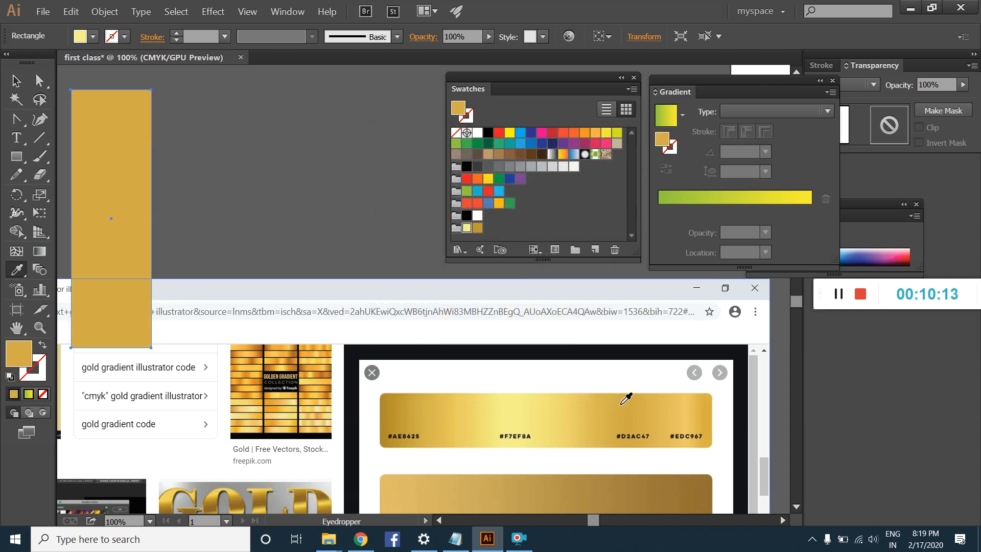
pyautogui.click(595, 250)
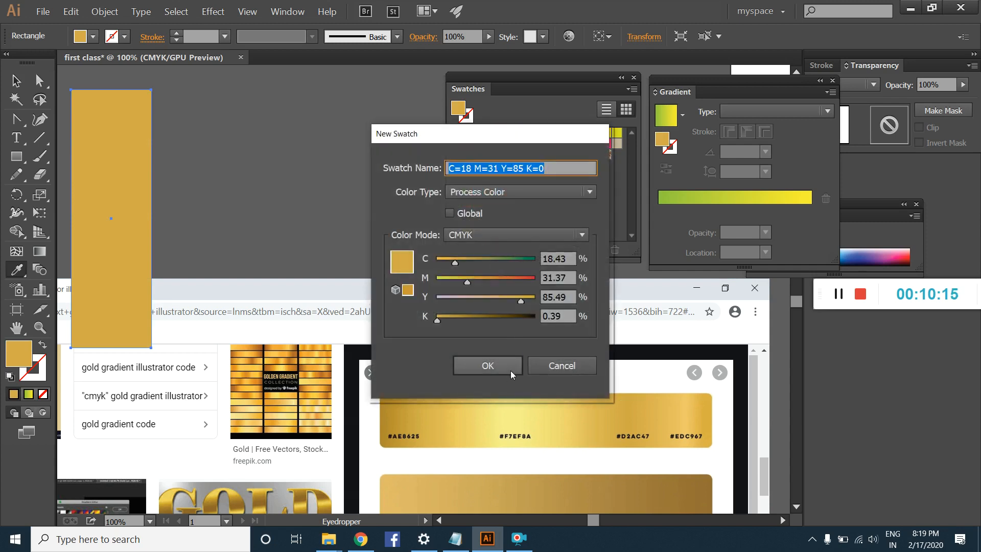
pyautogui.press('Return')
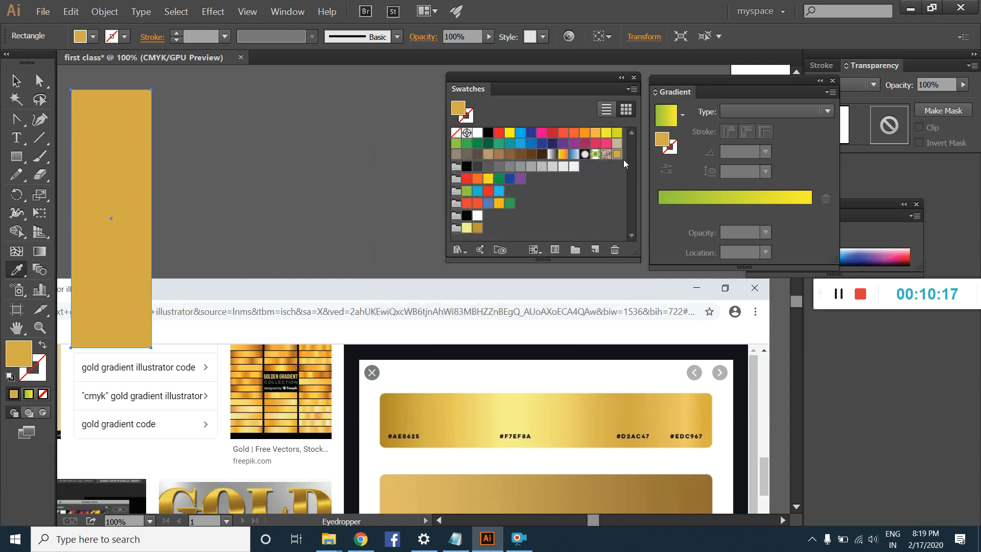
pyautogui.moveTo(496, 238); pyautogui.dragTo(458, 229)
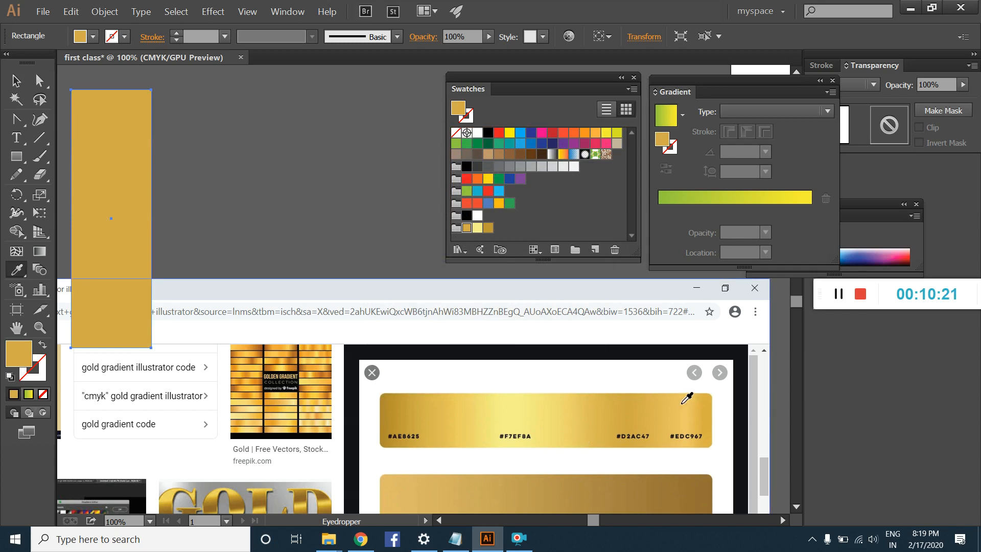
# Step: Sample the light gold above #EDC967 in the first bar and save it as a new swatch in the gold class group
pyautogui.click(683, 403)
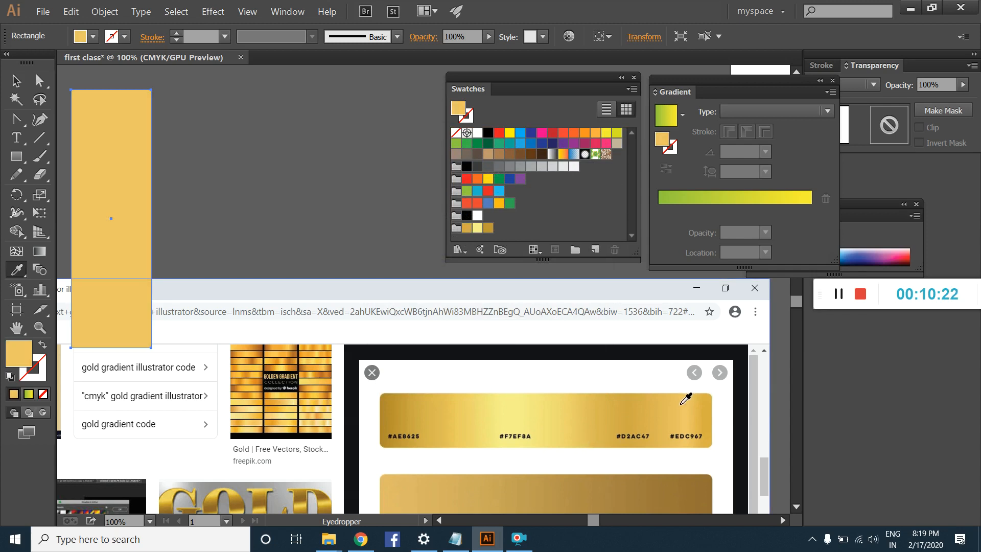
pyautogui.click(596, 248)
pyautogui.click(478, 367)
pyautogui.moveTo(617, 154); pyautogui.dragTo(466, 228)
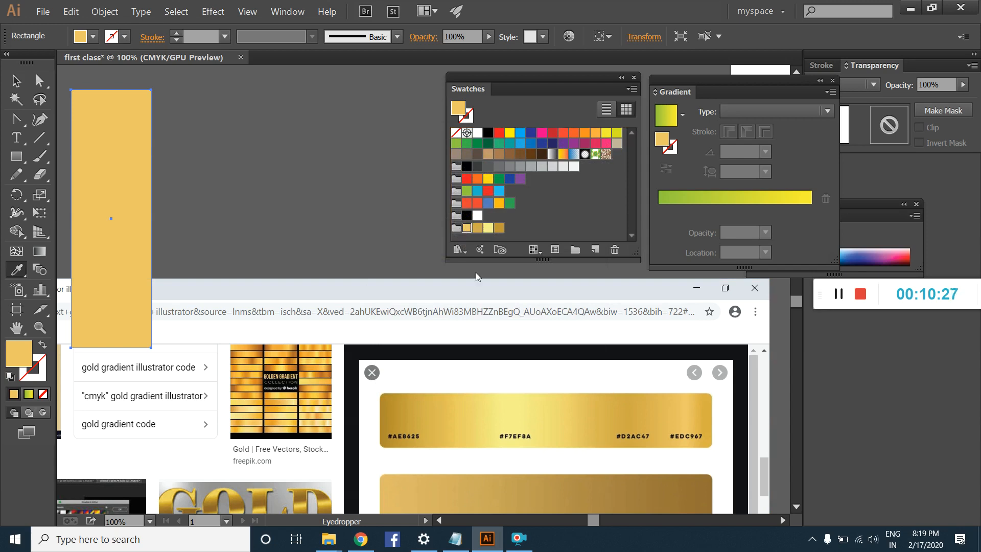
# Step: Sample the gold at the far end of the first bar, past #EDC967, and save it as a swatch in the gold class group
pyautogui.click(710, 405)
pyautogui.click(593, 250)
pyautogui.click(486, 366)
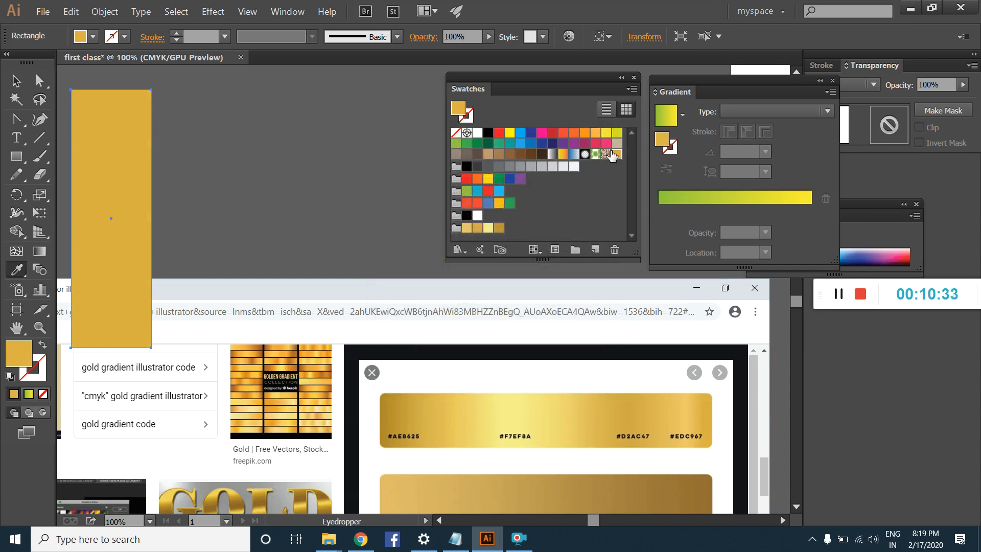
pyautogui.moveTo(612, 155)
pyautogui.mouseDown()
pyautogui.moveTo(475, 241)
pyautogui.moveTo(457, 236)
pyautogui.mouseUp()
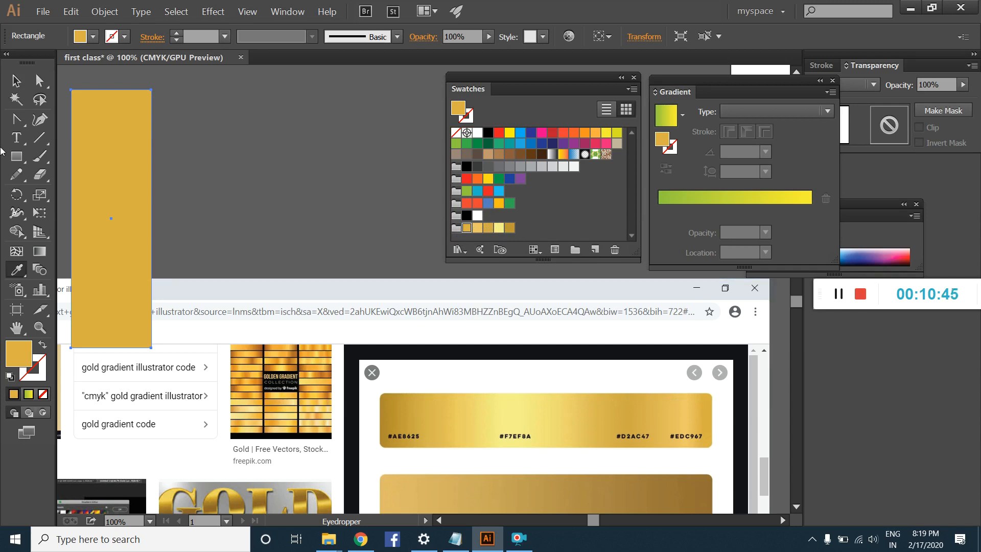
# Step: Apply a linear gradient to the tall rectangle and replace its green and yellow stops with five gold stops from the gold class group
pyautogui.click(16, 80)
pyautogui.click(330, 116)
pyautogui.click(105, 135)
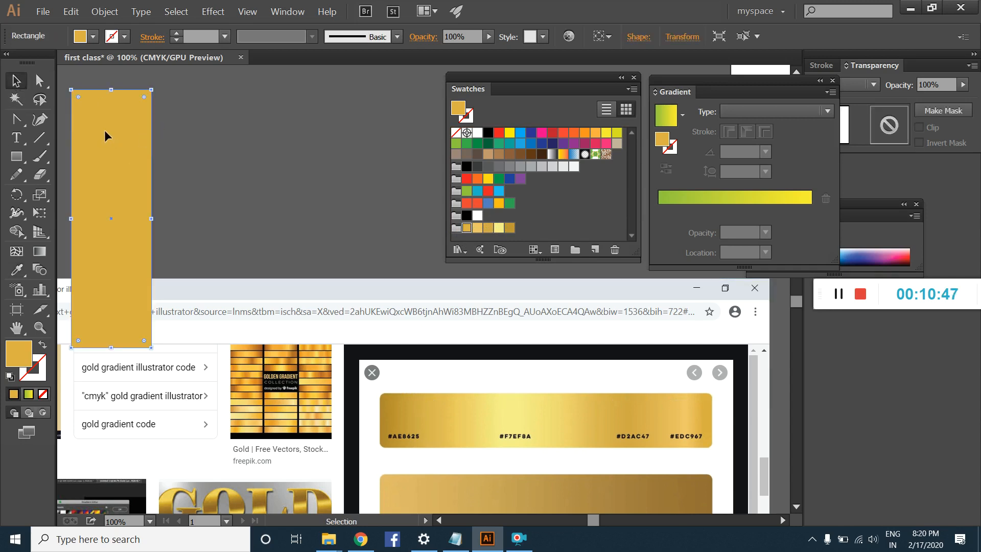
pyautogui.click(31, 394)
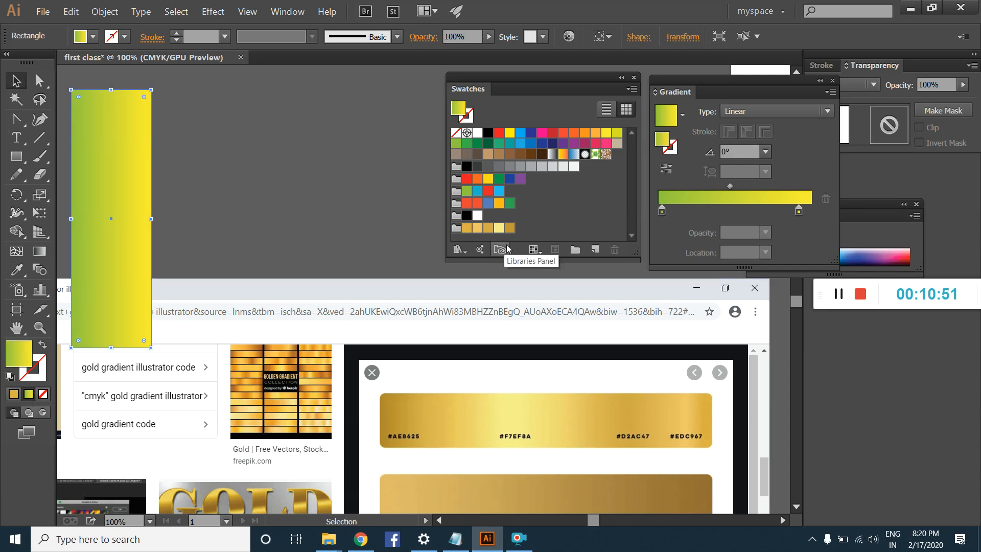
pyautogui.moveTo(466, 228); pyautogui.dragTo(702, 211)
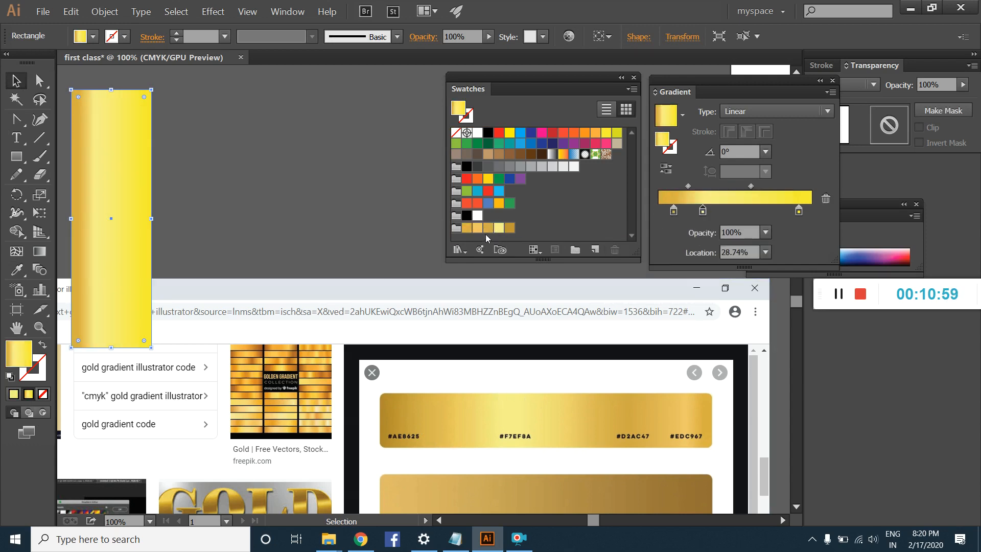
pyautogui.moveTo(488, 227); pyautogui.dragTo(745, 210)
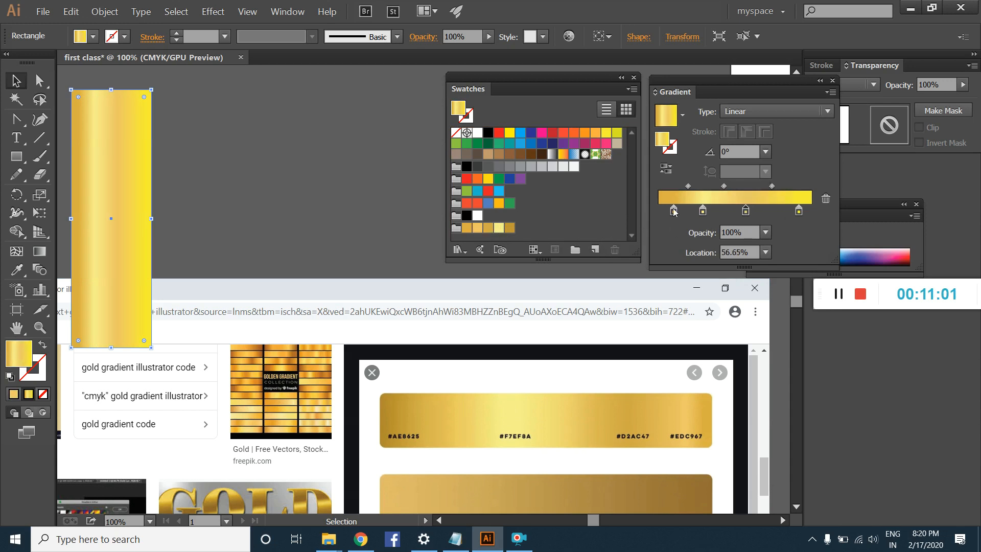
pyautogui.moveTo(490, 230); pyautogui.dragTo(756, 276)
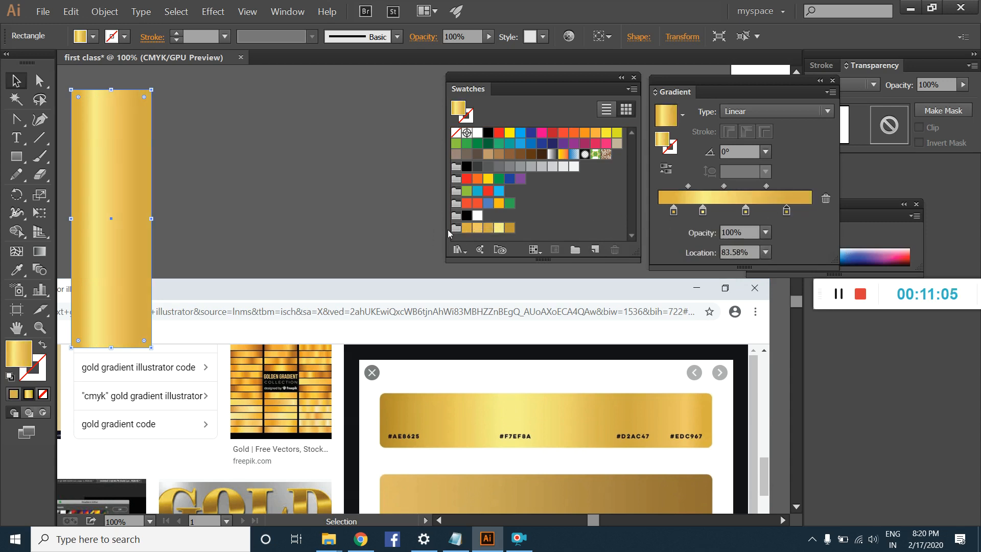
pyautogui.moveTo(510, 233); pyautogui.dragTo(776, 211)
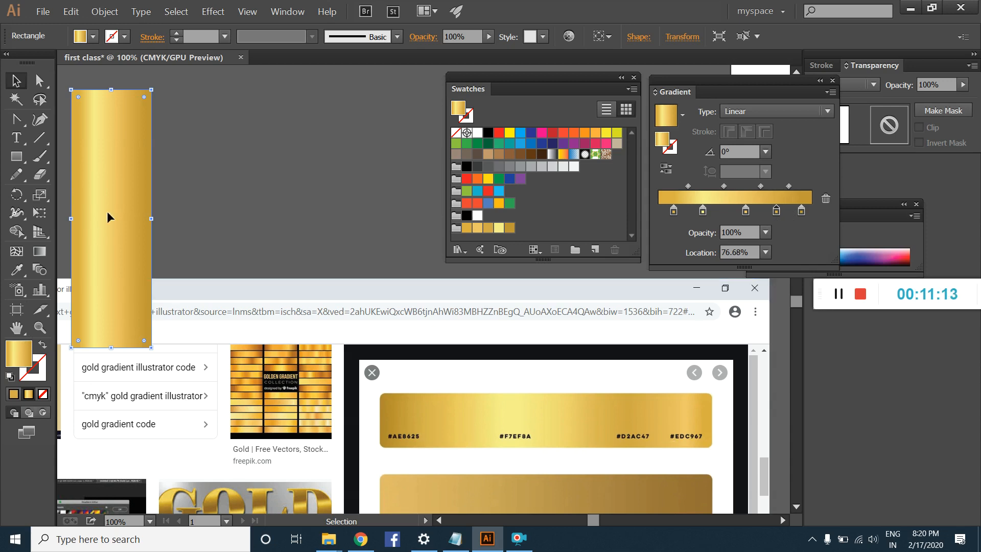
# Step: Reshape the gradient-filled rectangle into a wide, short horizontal bar above the reference screenshot
pyautogui.moveTo(115, 348); pyautogui.dragTo(115, 184)
pyautogui.moveTo(156, 139); pyautogui.dragTo(408, 137)
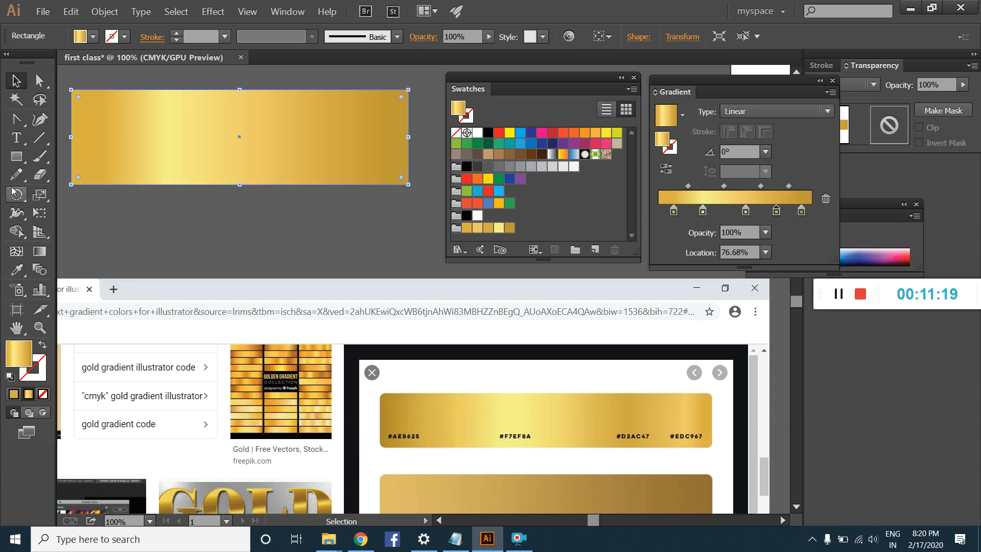
# Step: Redraw the gradient across the bar at about 0.7° and spread its stops along the full slider, with the first at 0%
pyautogui.click(37, 254)
pyautogui.moveTo(83, 116)
pyautogui.mouseDown()
pyautogui.moveTo(475, 122)
pyautogui.moveTo(442, 113)
pyautogui.mouseUp()
pyautogui.moveTo(672, 213); pyautogui.dragTo(648, 220)
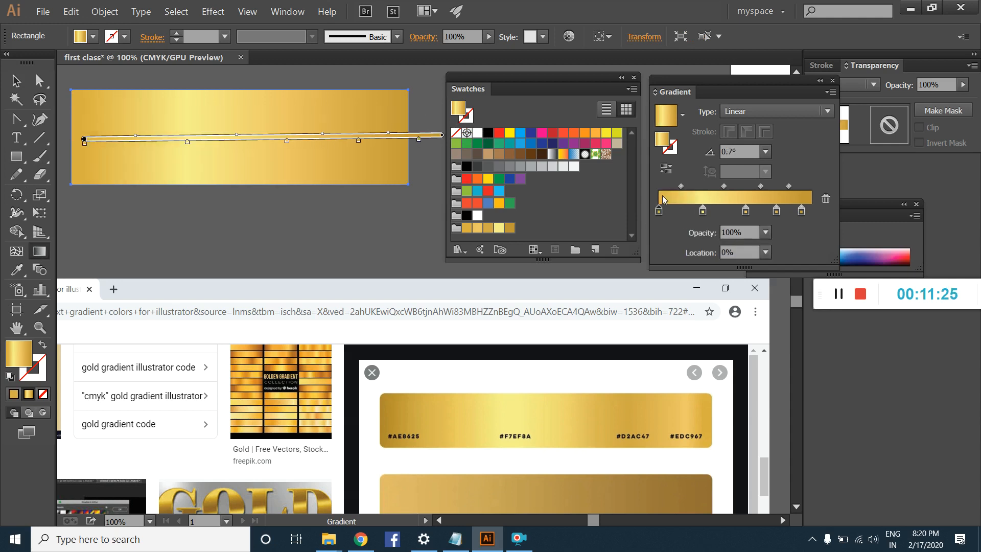
pyautogui.moveTo(680, 186)
pyautogui.mouseDown()
pyautogui.moveTo(670, 187)
pyautogui.moveTo(693, 186)
pyautogui.moveTo(667, 188)
pyautogui.moveTo(767, 183)
pyautogui.moveTo(753, 211)
pyautogui.moveTo(811, 211)
pyautogui.moveTo(803, 186)
pyautogui.mouseUp()
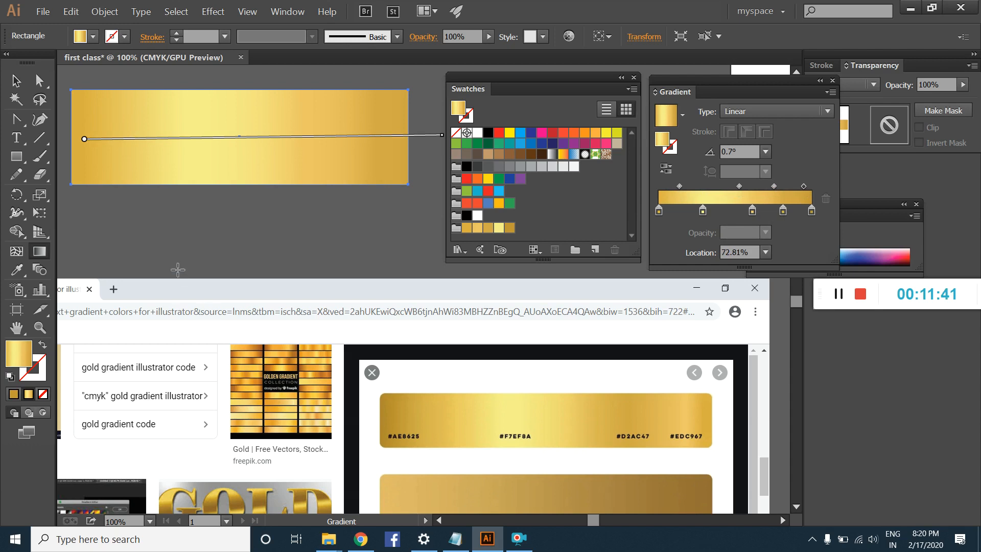
# Step: Draw a tall rectangle below the bar and run its gold gradient vertically downwards at about -90.6°
pyautogui.press('m')
pyautogui.moveTo(170, 218); pyautogui.dragTo(264, 453)
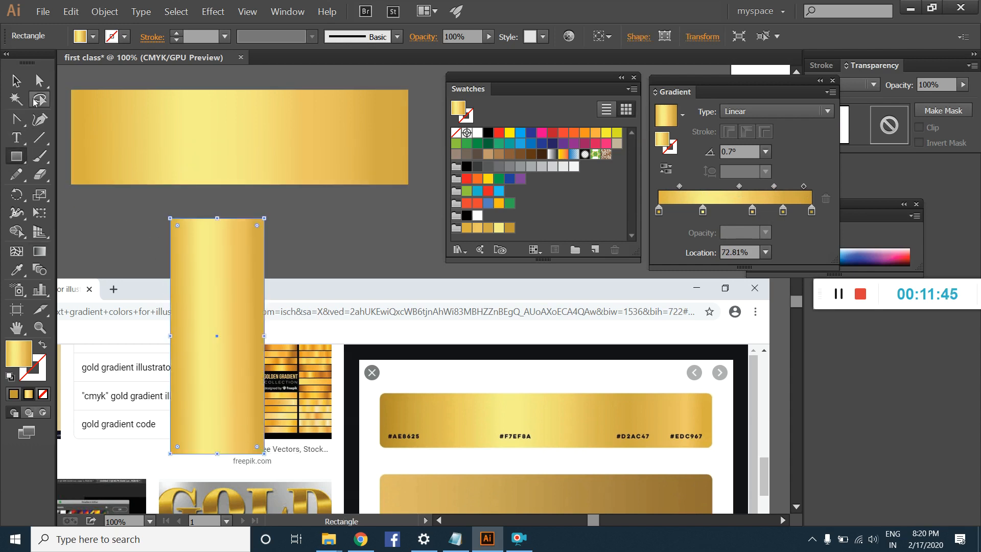
pyautogui.click(44, 258)
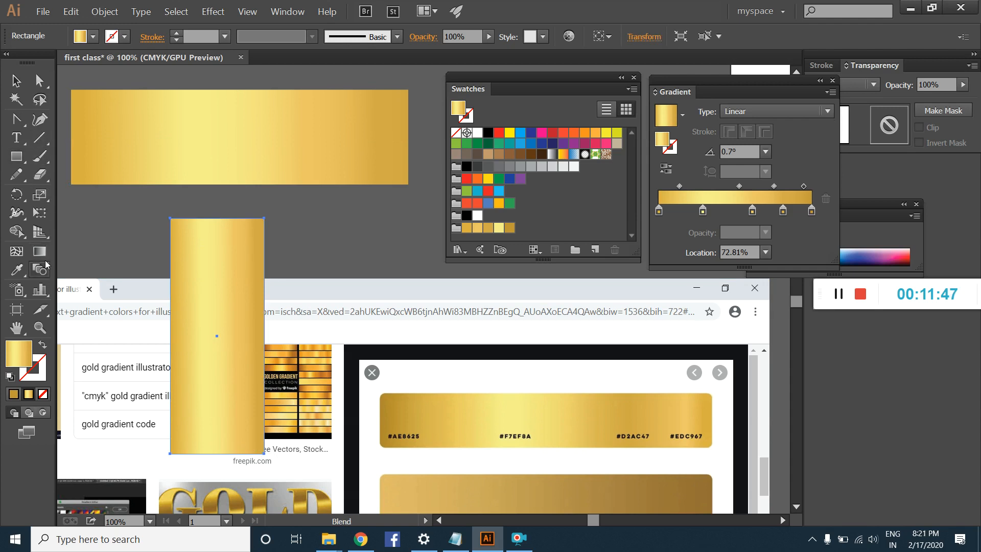
pyautogui.moveTo(89, 136); pyautogui.dragTo(404, 128)
pyautogui.moveTo(217, 222); pyautogui.dragTo(216, 462)
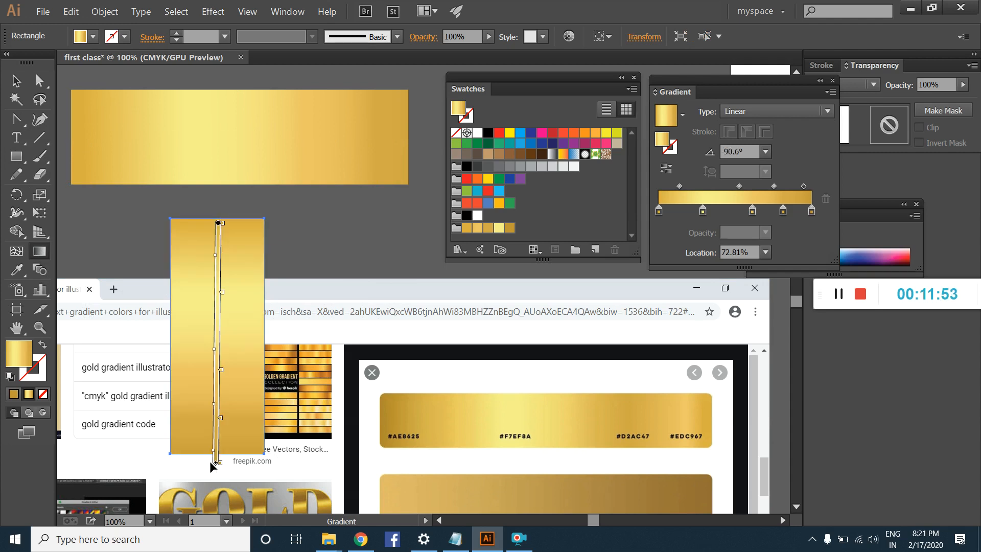
pyautogui.click(17, 82)
pyautogui.click(327, 253)
pyautogui.click(243, 244)
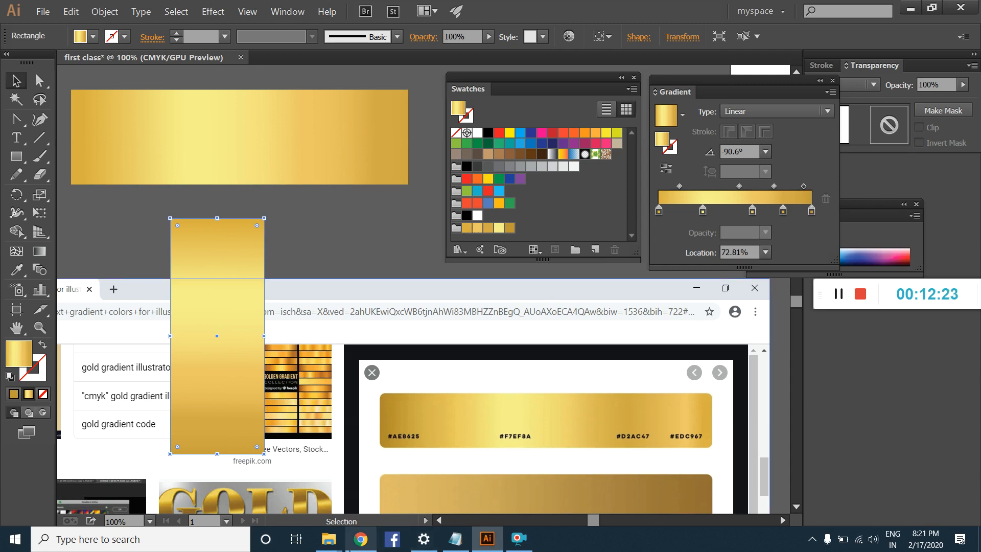
# Step: Switch to Chrome, search Google Images for "ink pen in illustraot" and open the VforVectors Fountain Pen result
pyautogui.click(360, 539)
pyautogui.scroll(10, 458, 115)
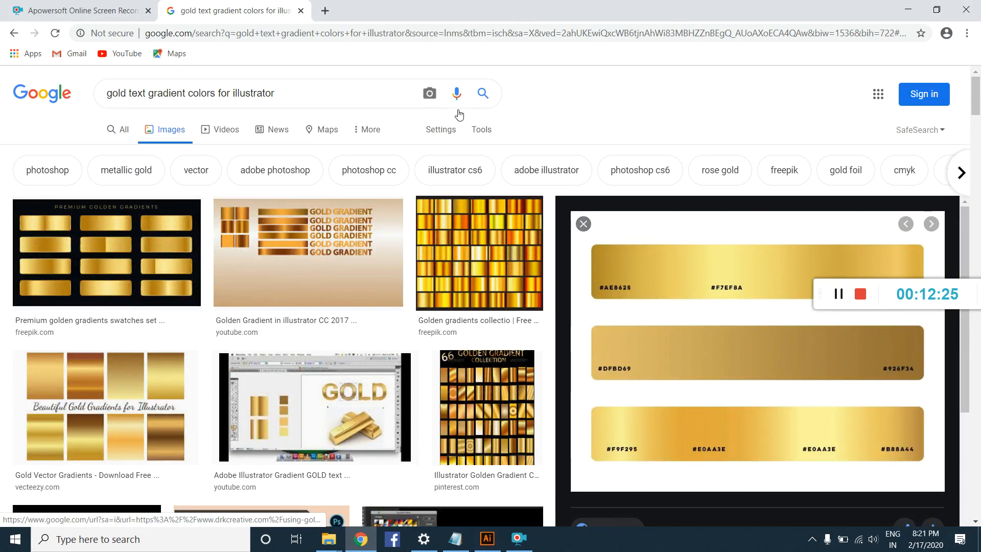
pyautogui.moveTo(313, 93); pyautogui.dragTo(0, 125)
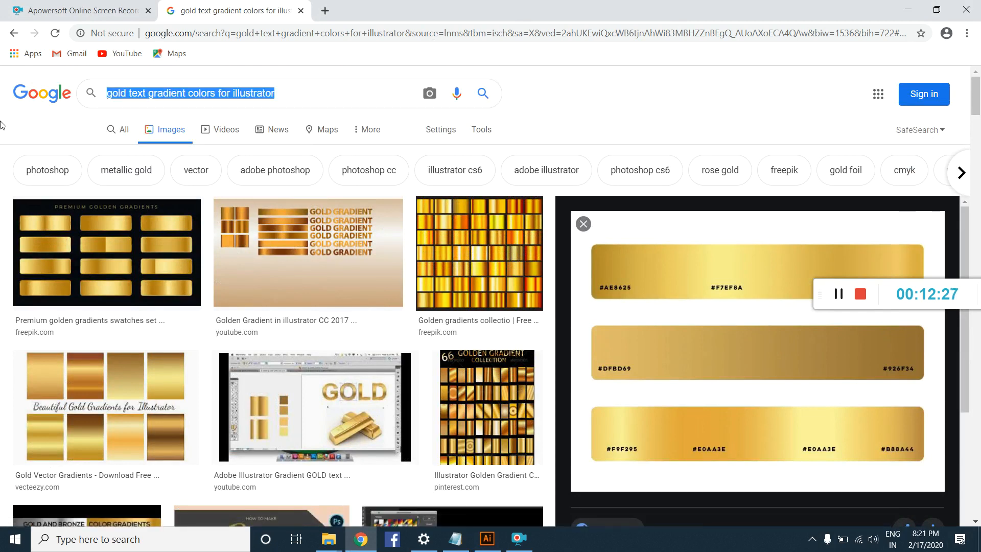
pyautogui.write('ink p')
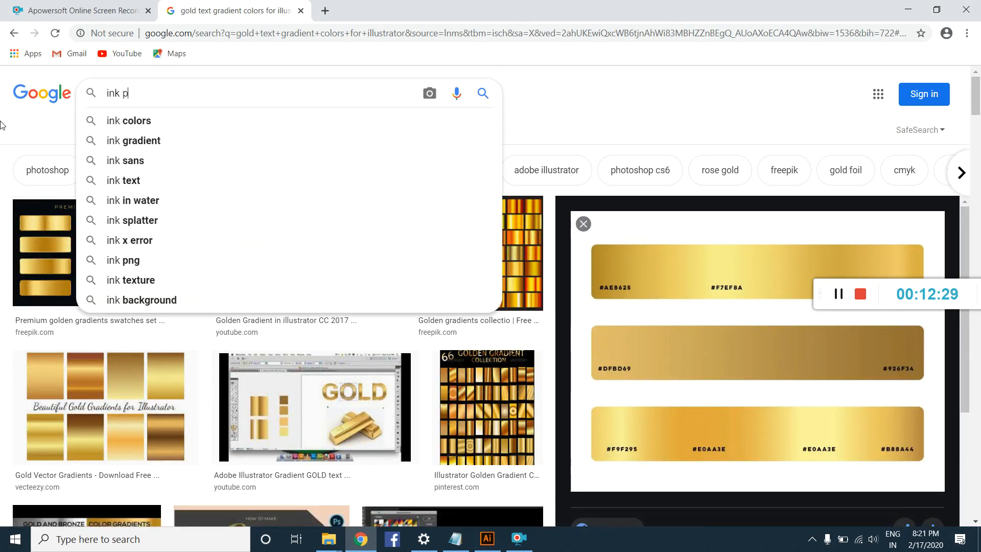
pyautogui.write('en in illustraot')
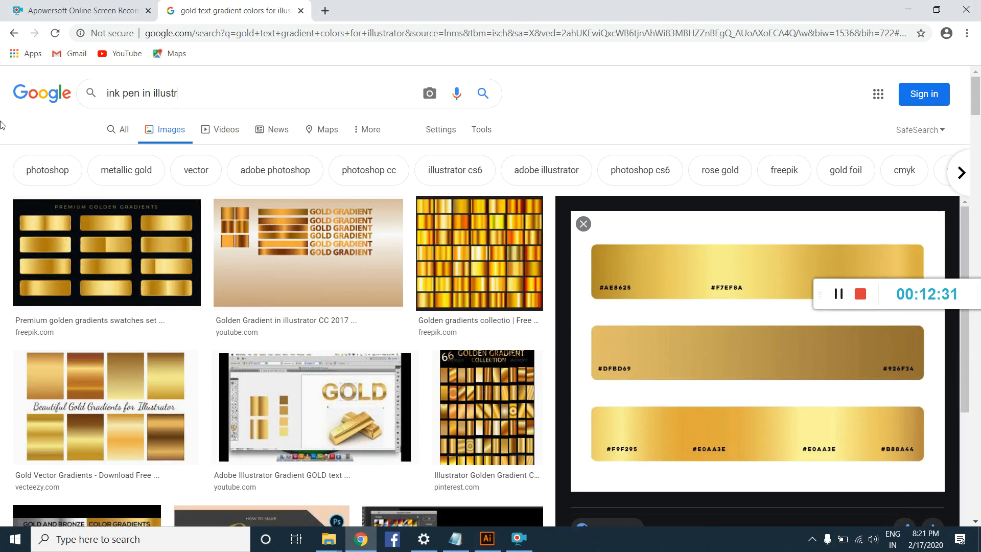
pyautogui.press('Return')
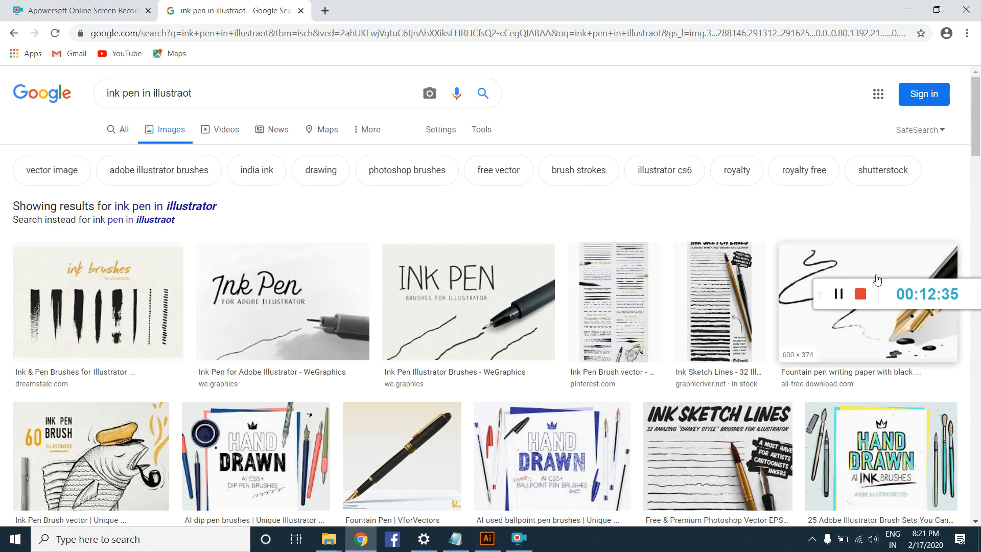
pyautogui.scroll(-3, 305, 219)
pyautogui.click(378, 244)
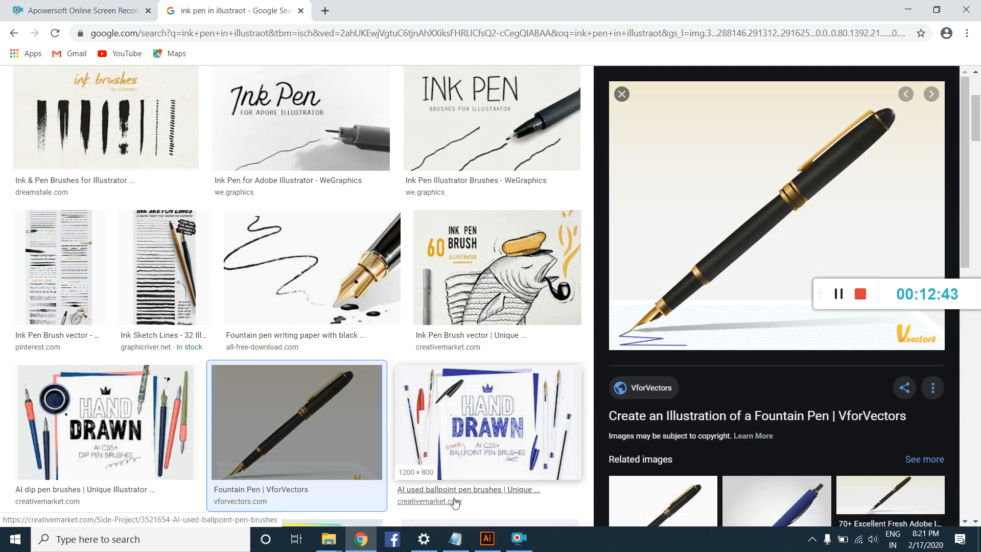
# Step: Switch to Illustrator and draw a gold-filled circle with the Ellipse tool beside the tall rectangle, below the bar
pyautogui.click(493, 537)
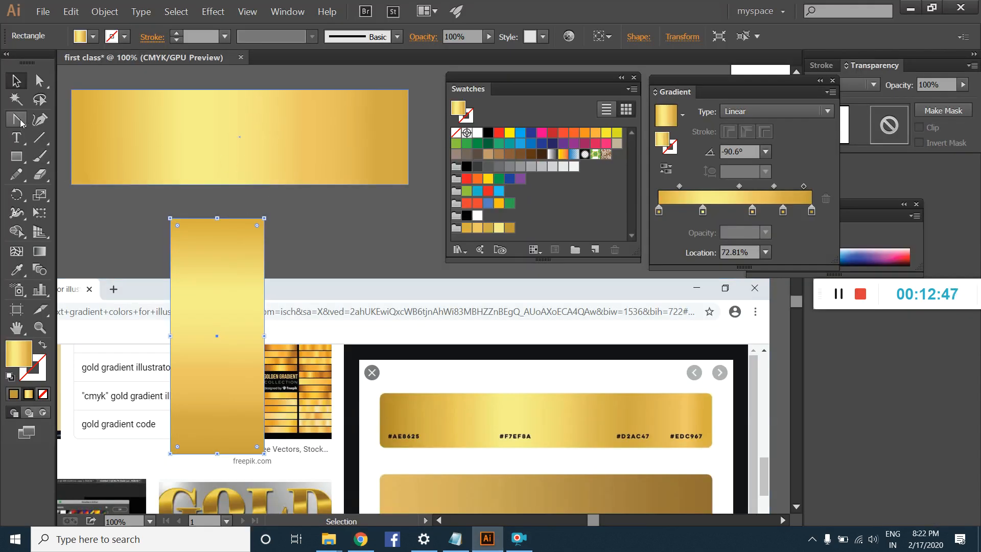
pyautogui.click(20, 158)
pyautogui.moveTo(20, 158); pyautogui.dragTo(61, 193)
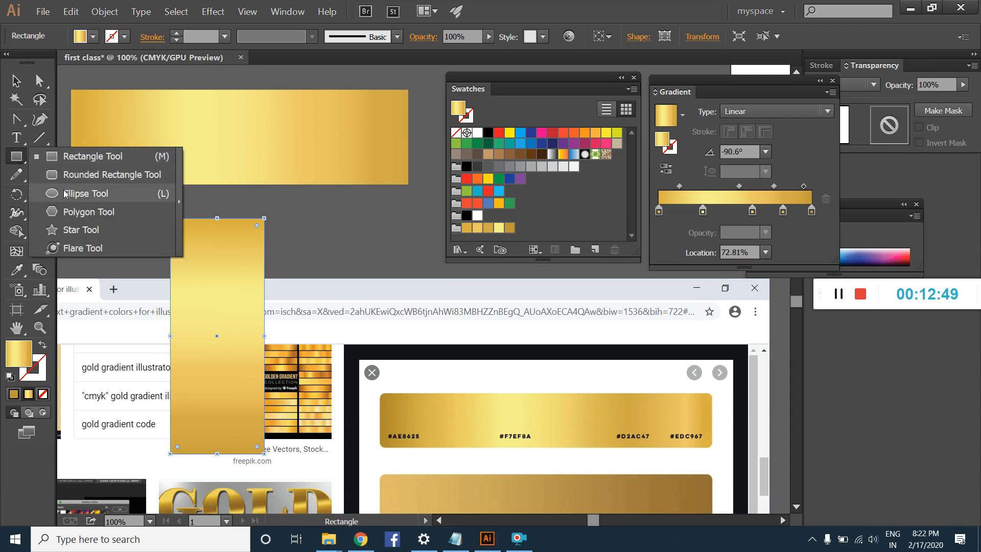
pyautogui.moveTo(359, 245); pyautogui.dragTo(386, 291)
# Step: Set the circle's gradient type to Radial
pyautogui.click(16, 80)
pyautogui.click(799, 117)
pyautogui.click(786, 138)
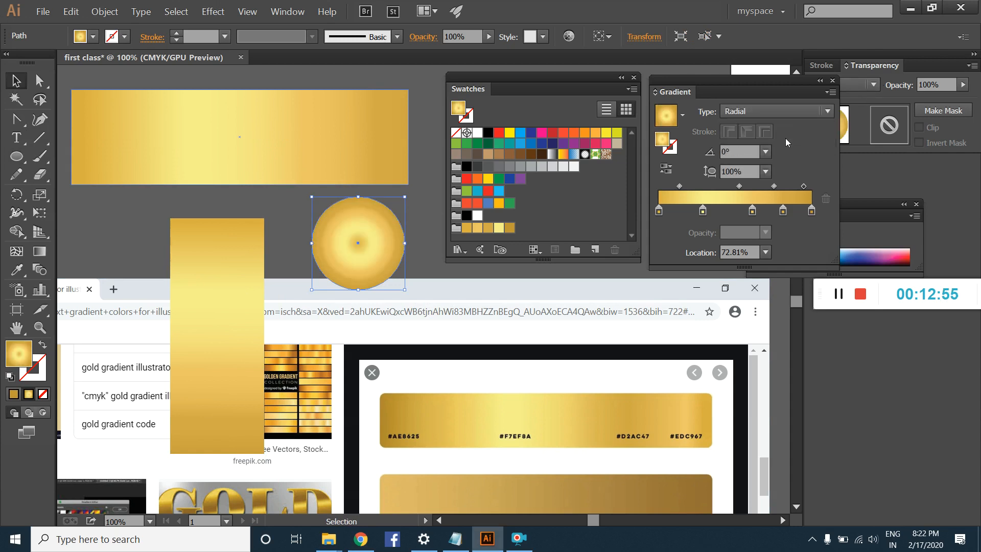
# Step: Switch the circle's gradient to Linear and back to Radial to compare the two types
pyautogui.click(780, 111)
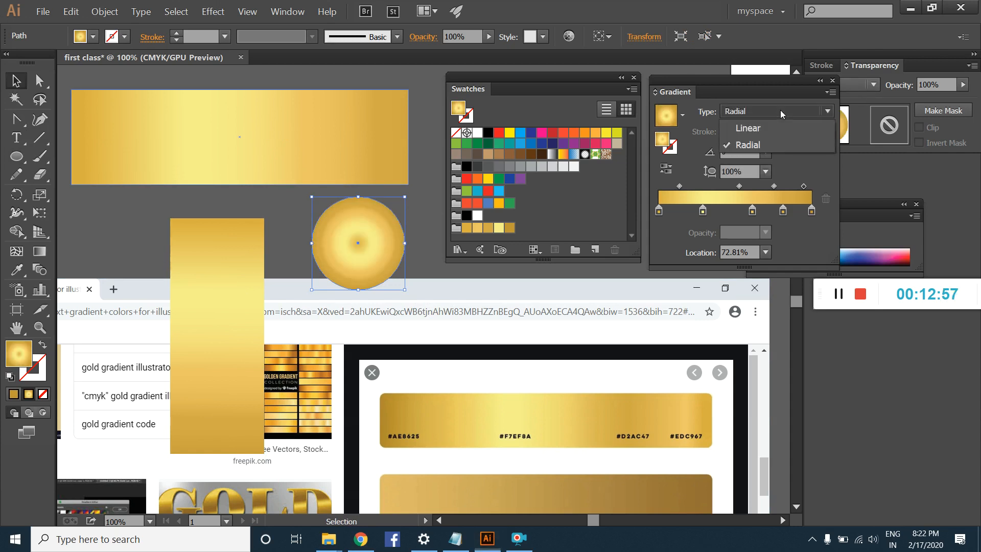
pyautogui.click(778, 124)
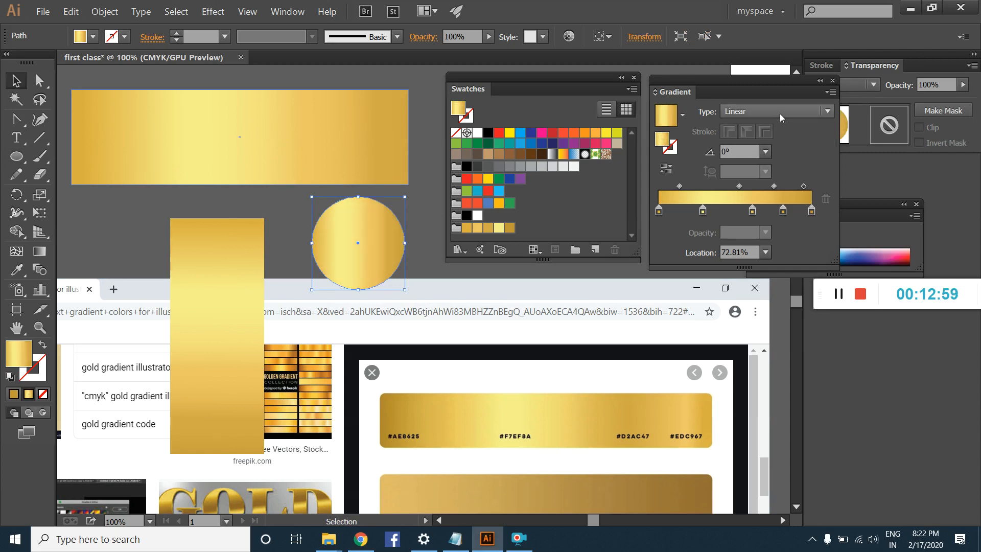
pyautogui.click(779, 113)
pyautogui.click(780, 138)
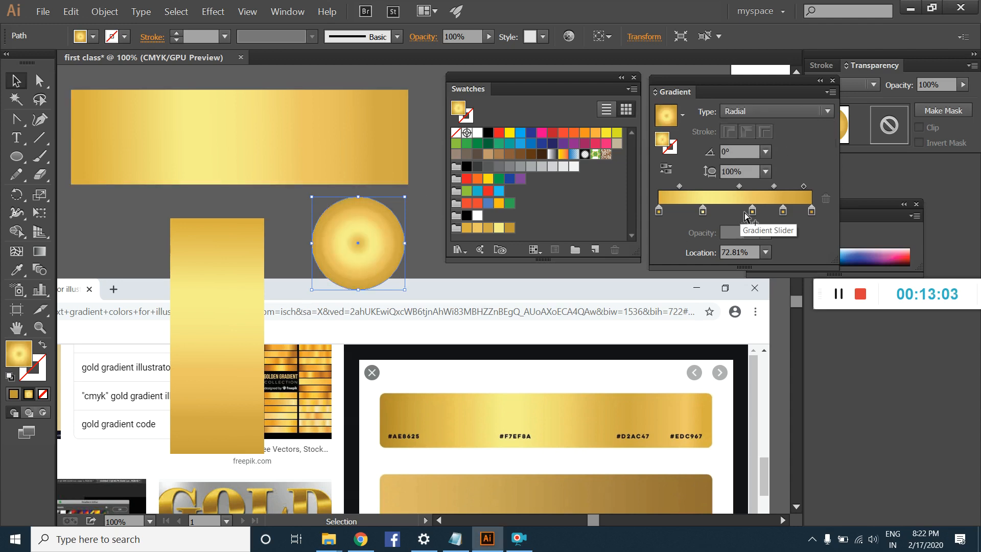
# Step: Reduce the circle's radial gradient to the pale yellow and outer dark gold stops, move the yellow stop to about 18%, and deselect the circle
pyautogui.moveTo(752, 211); pyautogui.dragTo(784, 237)
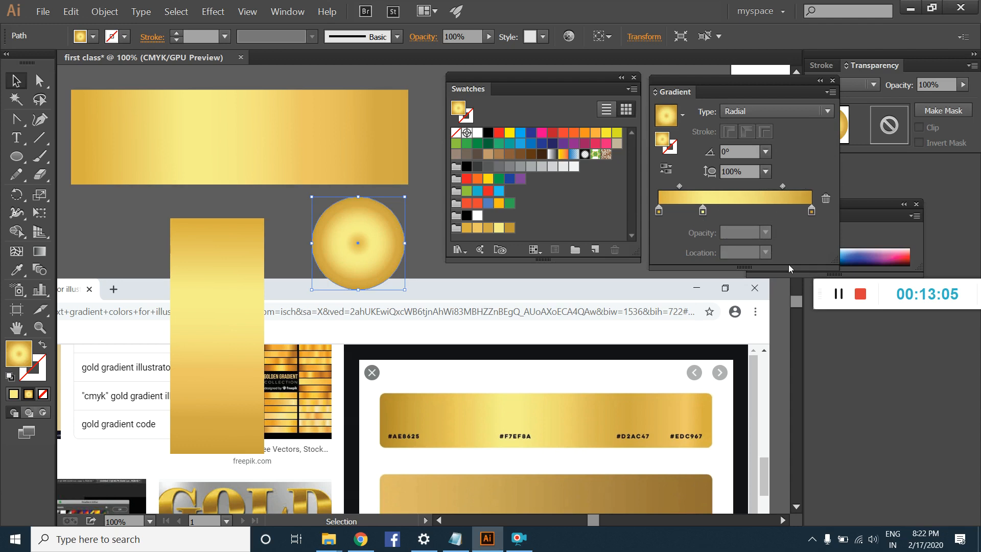
pyautogui.press('Delete')
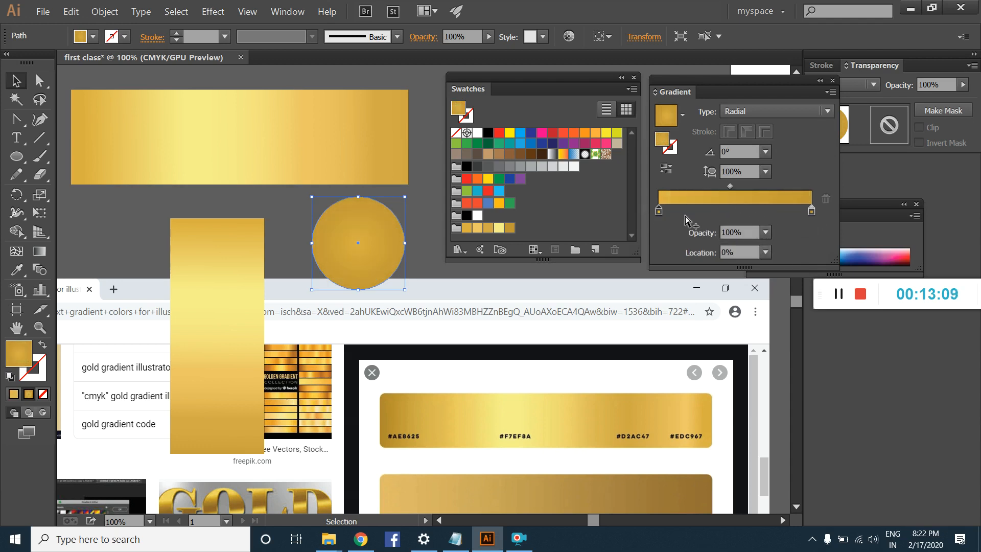
pyautogui.hotkey('ctrl', 'z')
pyautogui.moveTo(659, 211); pyautogui.dragTo(662, 249)
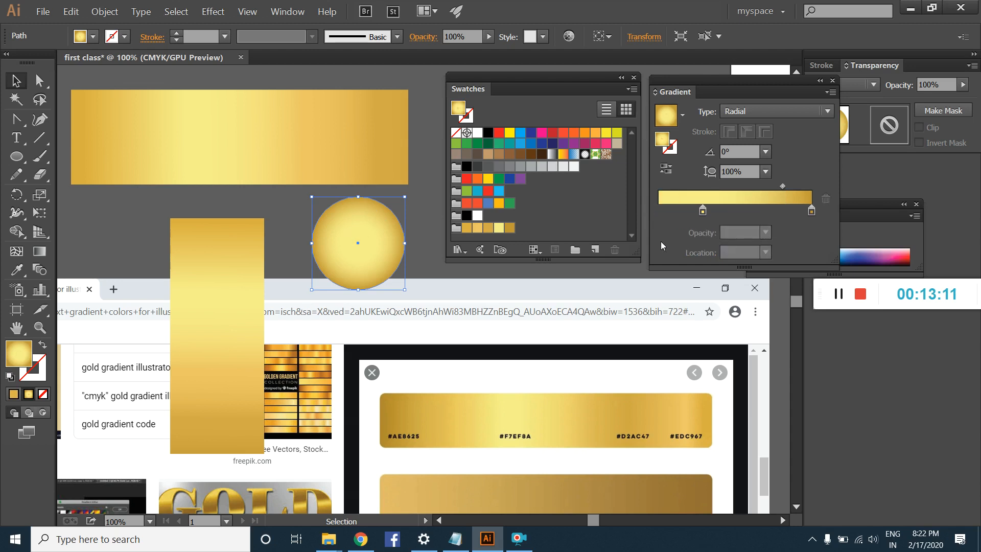
pyautogui.moveTo(701, 213); pyautogui.dragTo(687, 212)
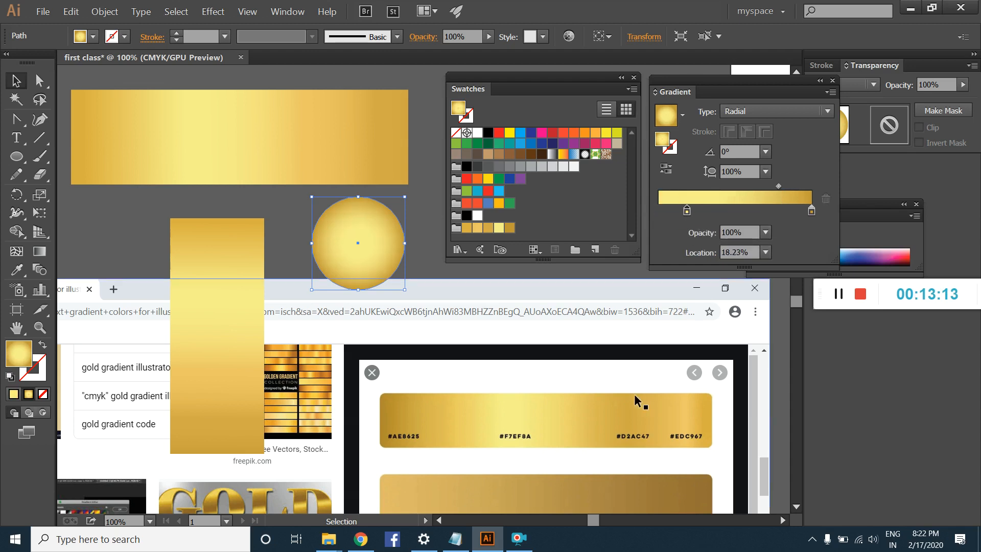
pyautogui.click(419, 250)
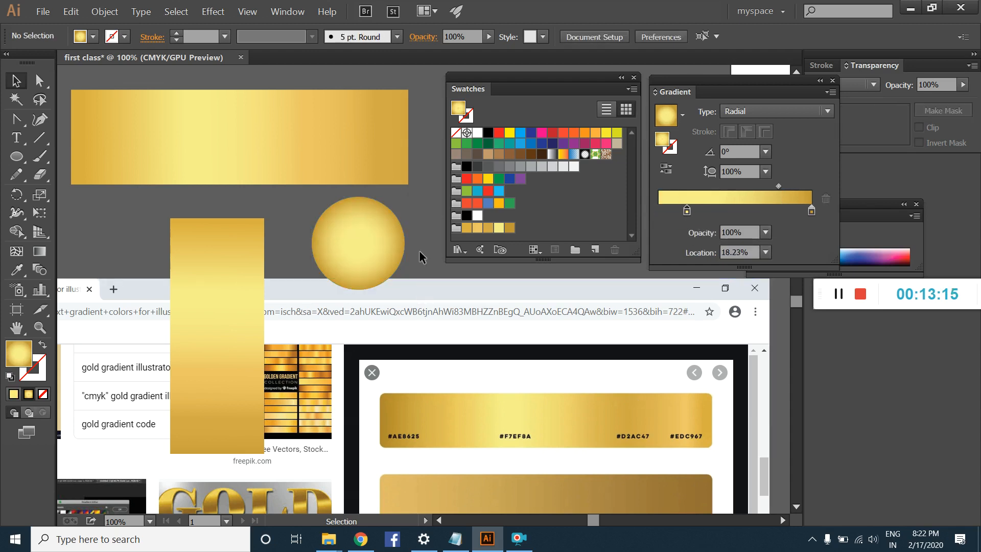